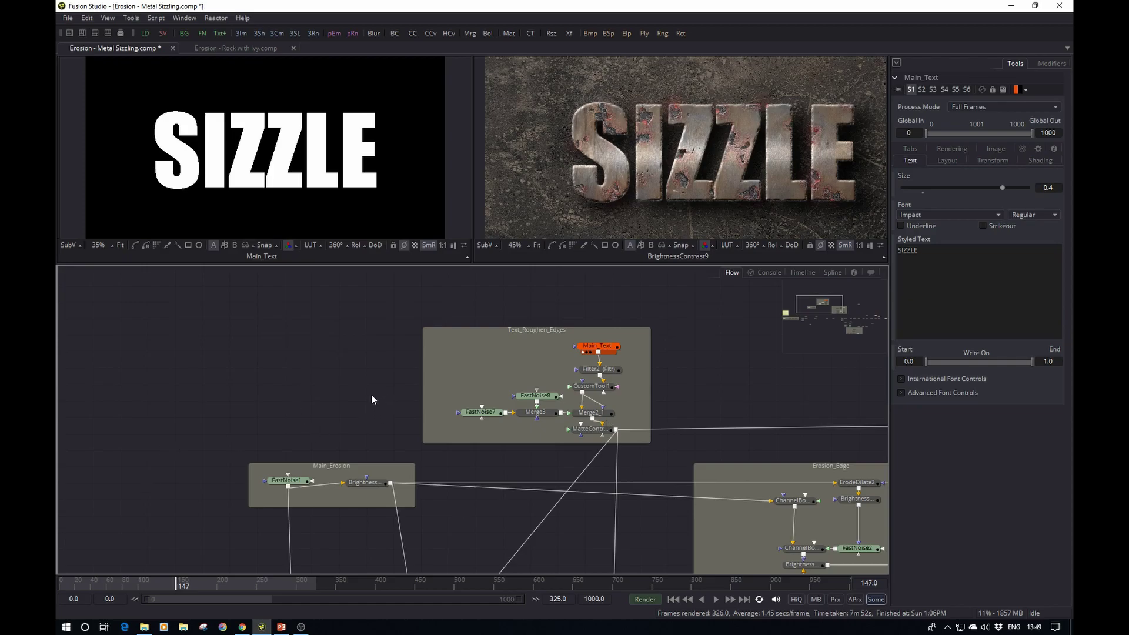
- Survey the node graph and its explanatory note, then select Main_Text in the Text_Roughen_Edges group
drag(372, 396, 369, 366)
scroll(369, 365, down, 2)
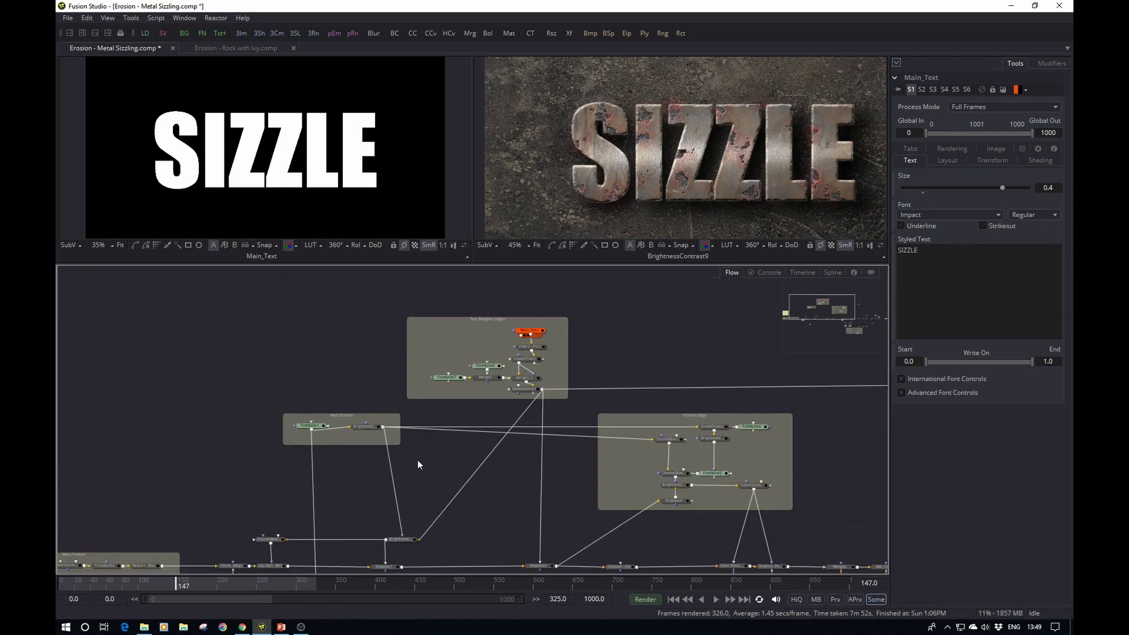
drag(415, 465, 456, 465)
drag(262, 396, 366, 396)
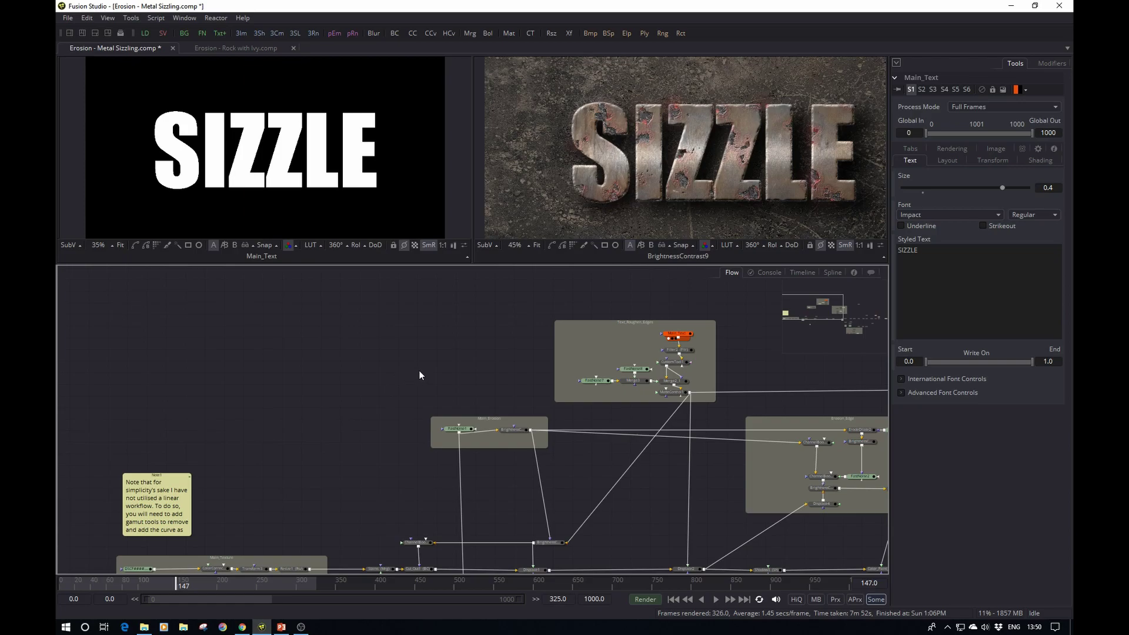
drag(418, 375, 215, 365)
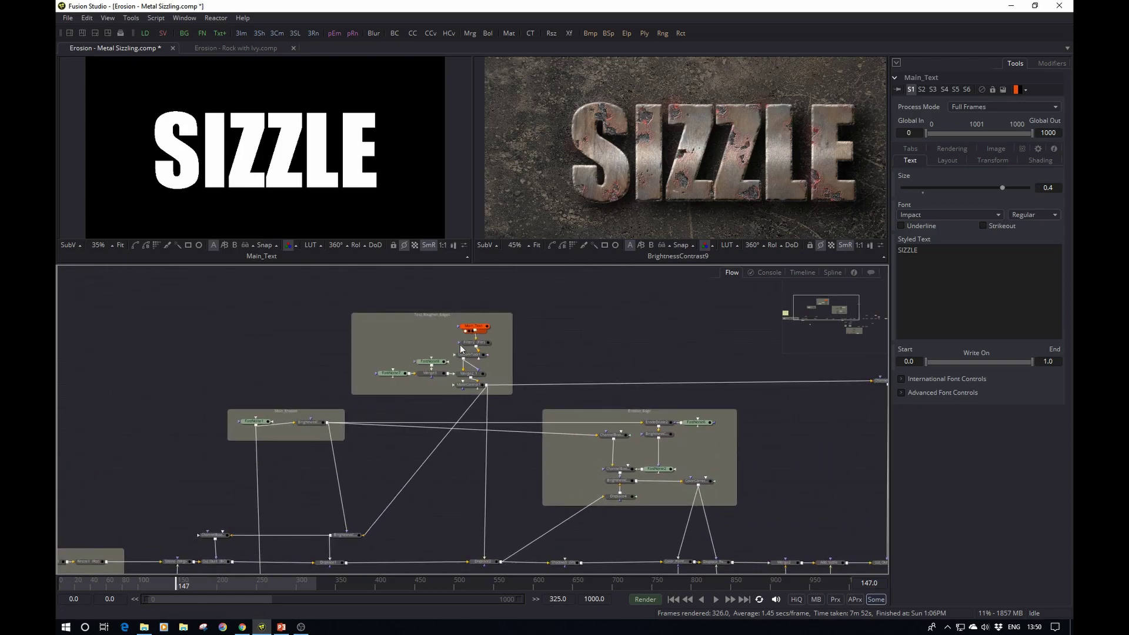
ctrl+scroll(503, 329, up, 3)
click(450, 326)
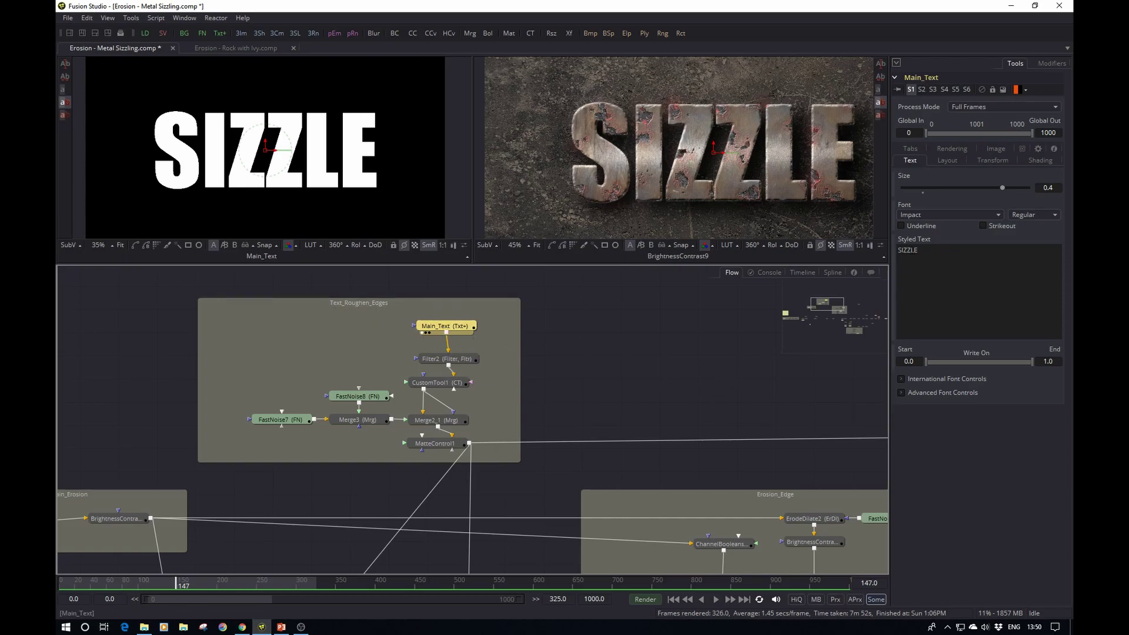
- Change the title font from Impact to Harvest
click(929, 216)
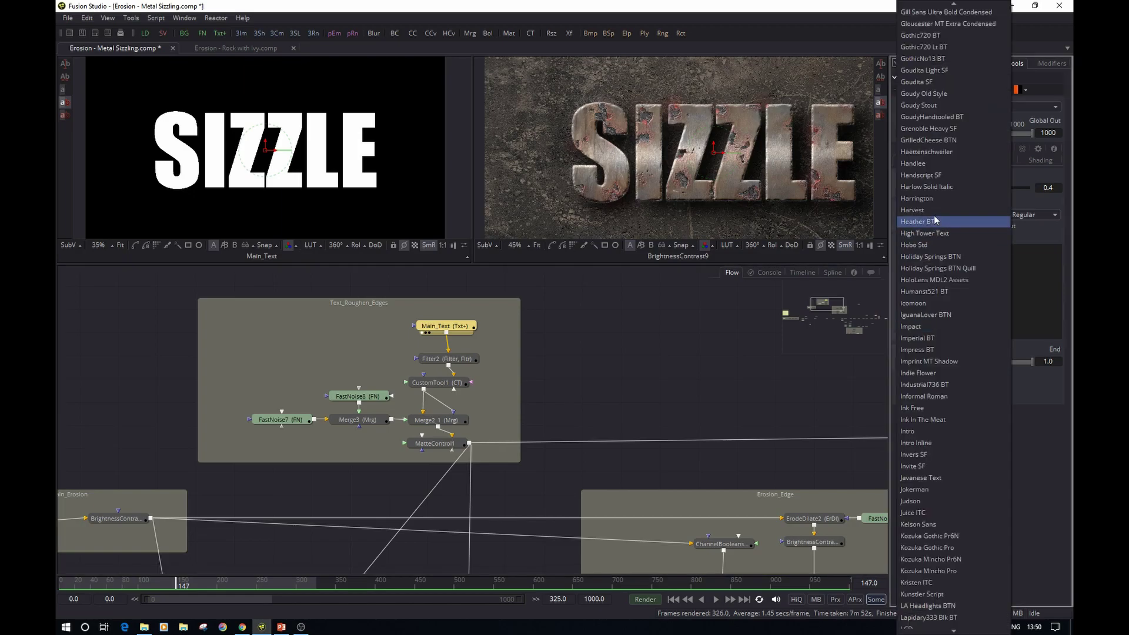
click(934, 215)
scroll(933, 215, up, 3)
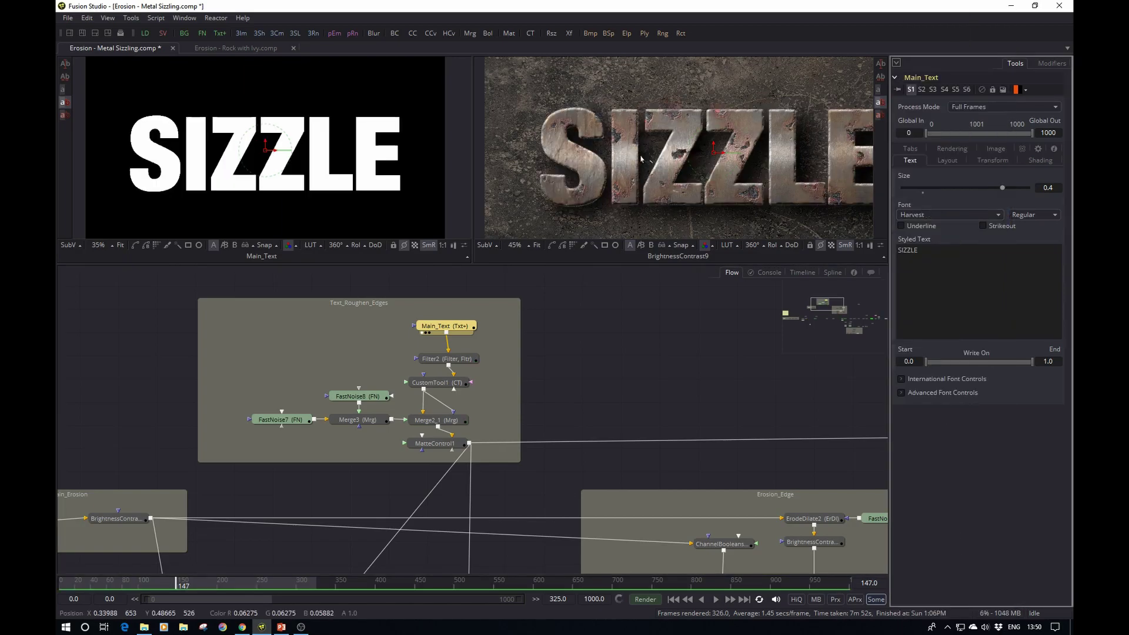
- Replace the SIZZLE wording with METAL in Styled Text
double_click(930, 248)
text(METAL)
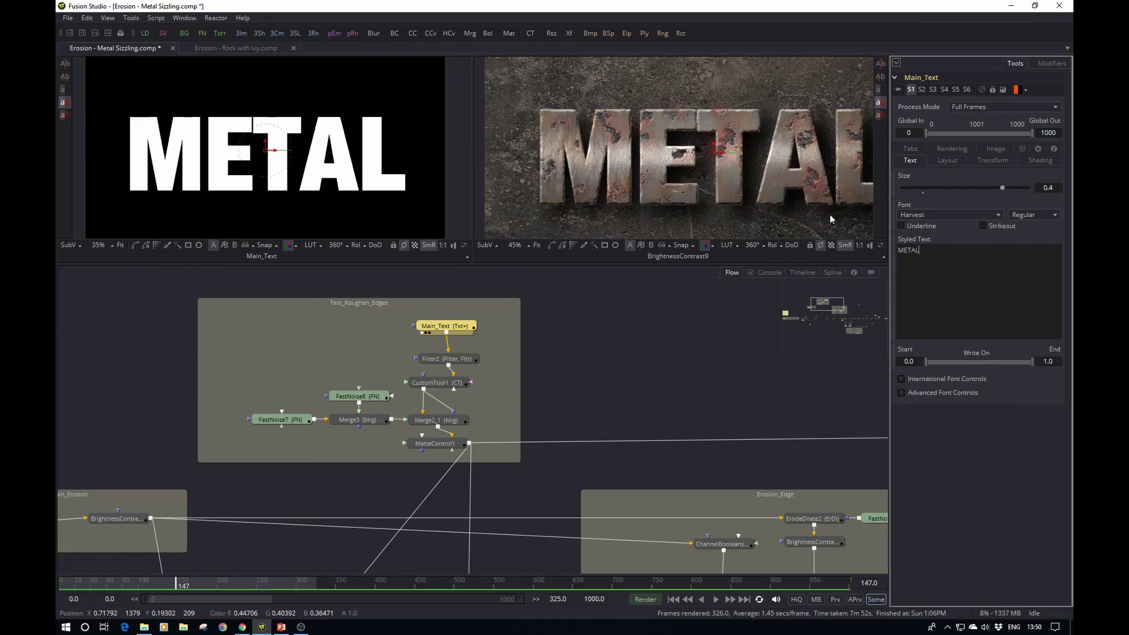
scroll(768, 171, down, 2)
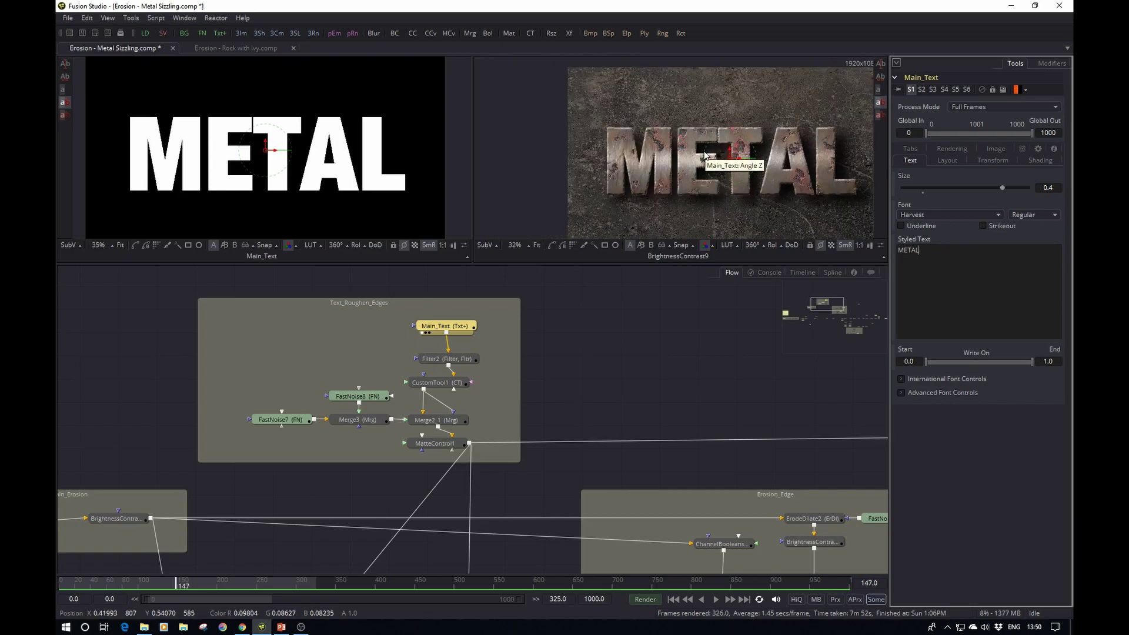
drag(605, 377, 549, 296)
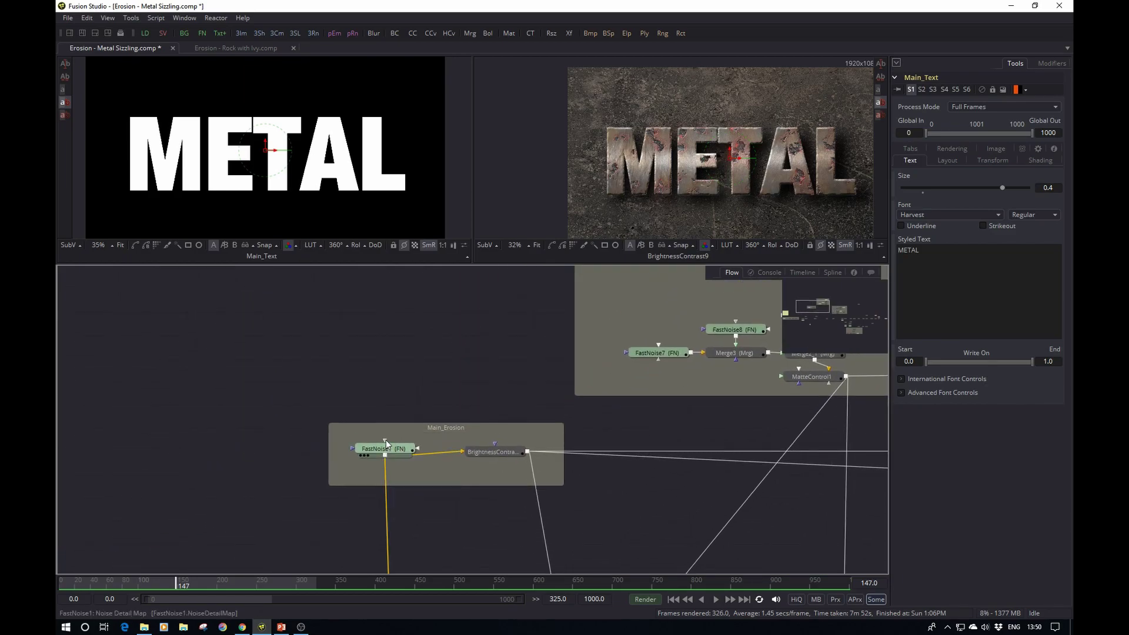
- Select the Main_Texture loader and view the DSCF2311.JPG brushed-metal photo in the left viewer
drag(358, 392, 398, 207)
drag(234, 415, 511, 372)
drag(347, 390, 616, 365)
click(333, 488)
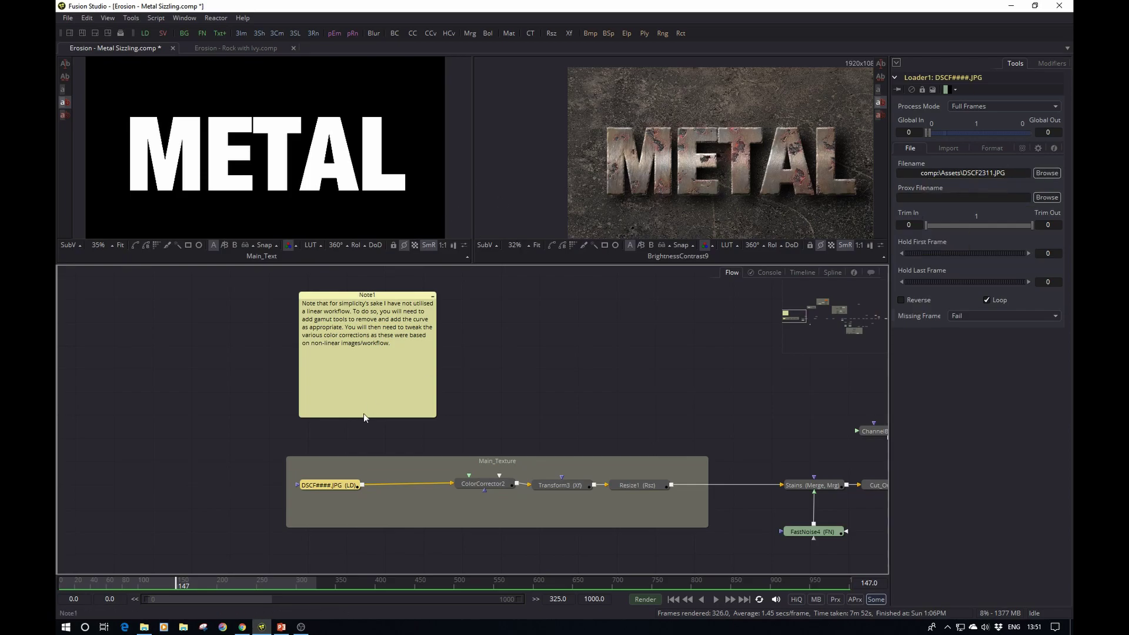
key(1)
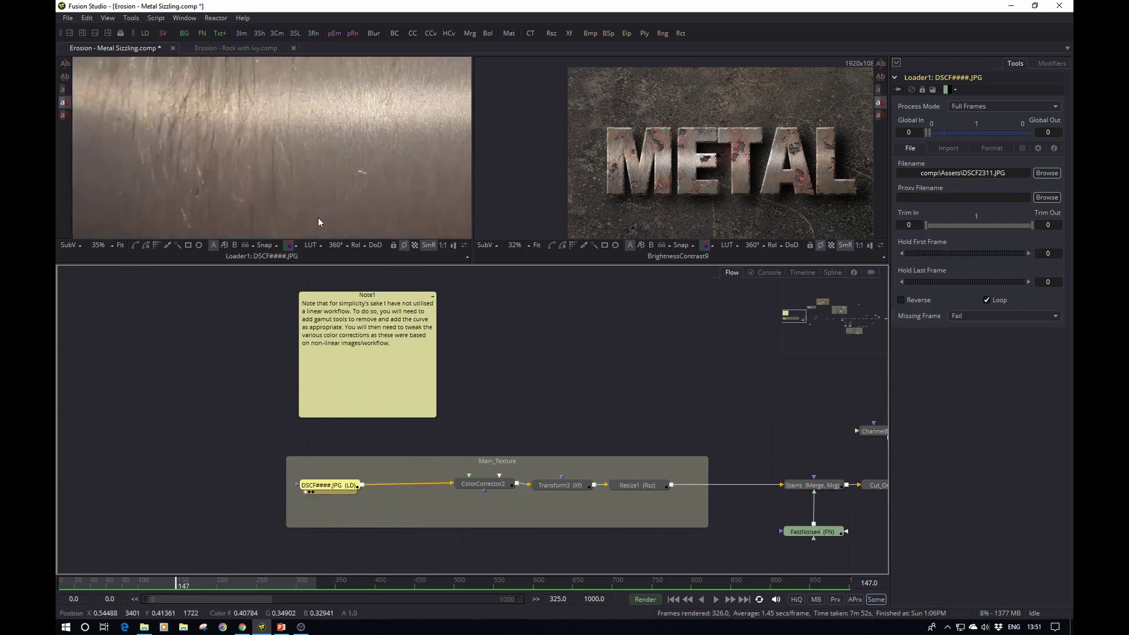
scroll(298, 163, down, 1)
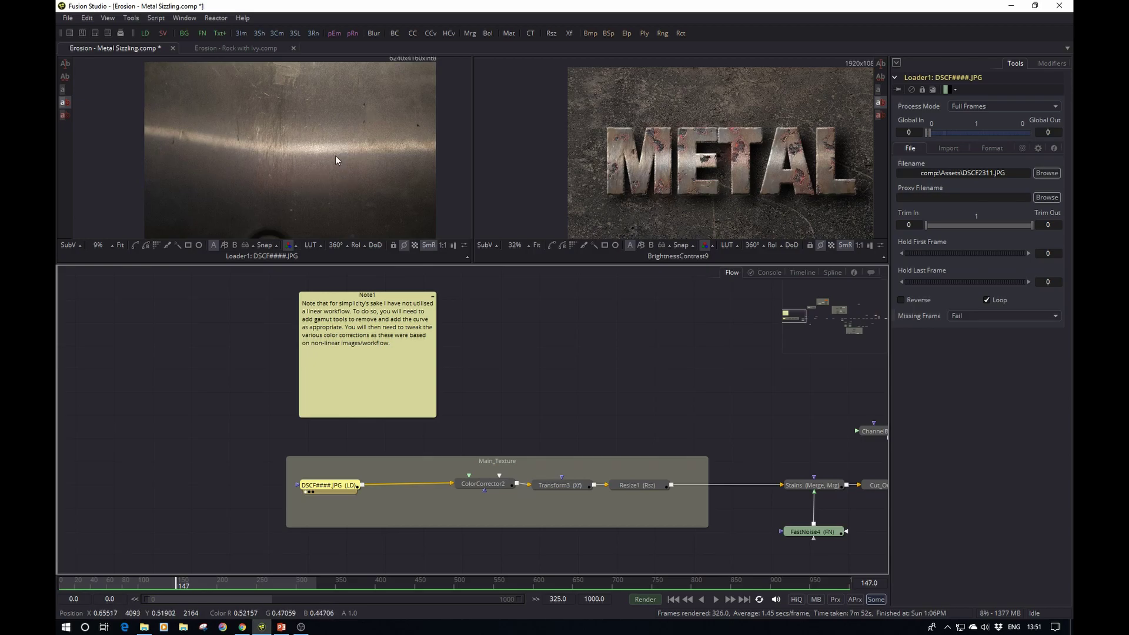
drag(638, 379, 582, 369)
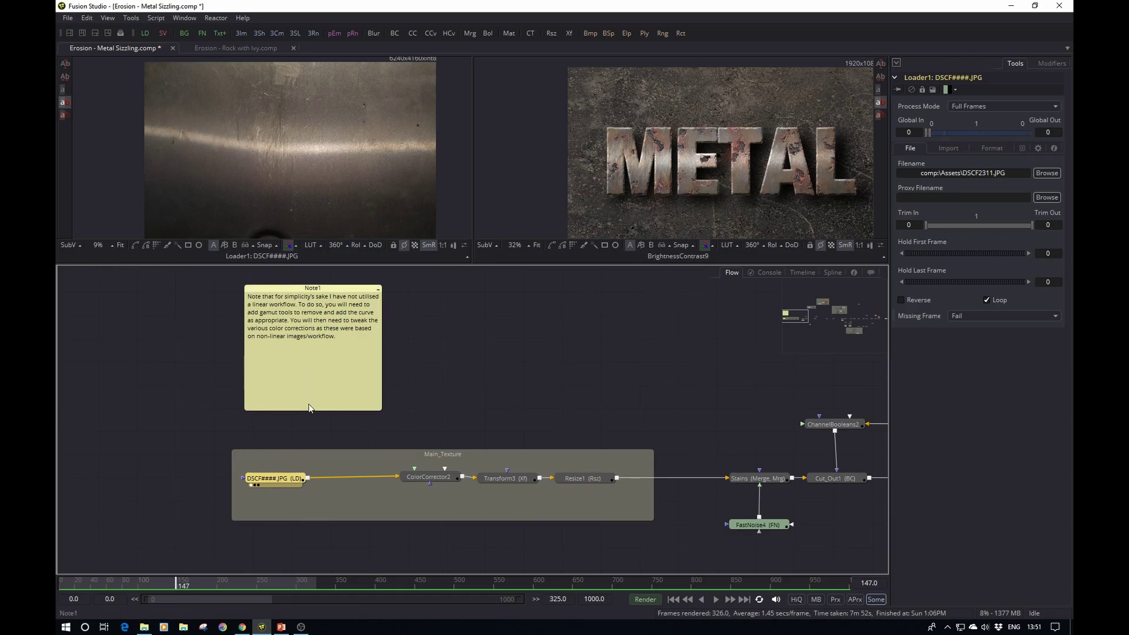
drag(599, 356, 111, 382)
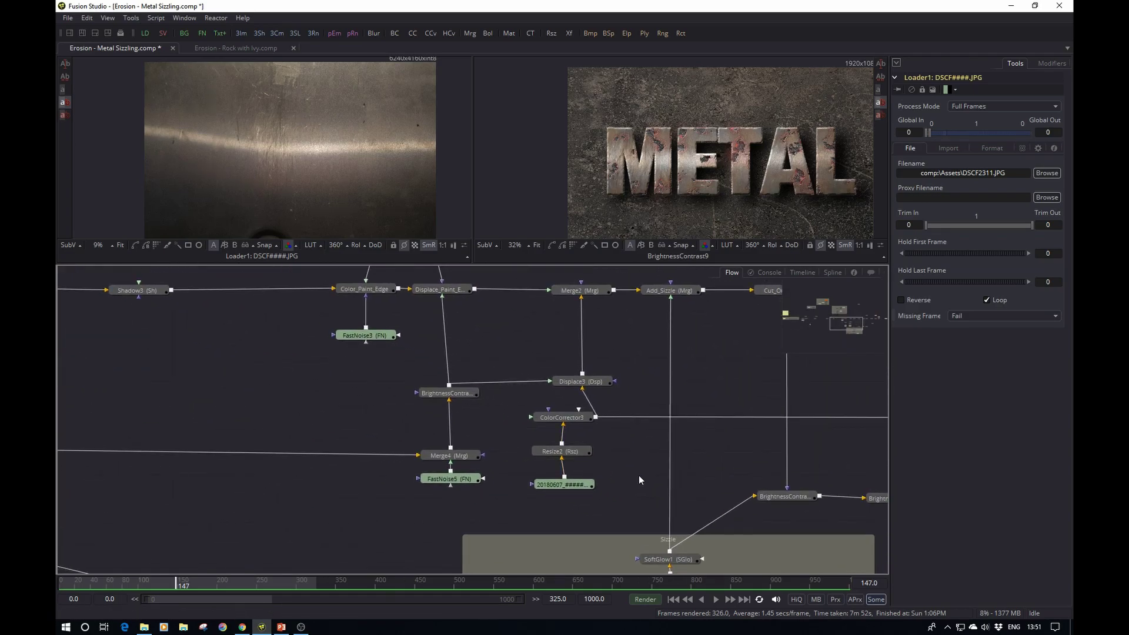
- Show Loader6's 20180607_153750.jpg concrete photo fitted in the left viewer, then select ColorCorrector3
drag(569, 486, 302, 181)
scroll(303, 180, up, 3)
scroll(303, 144, down, 1)
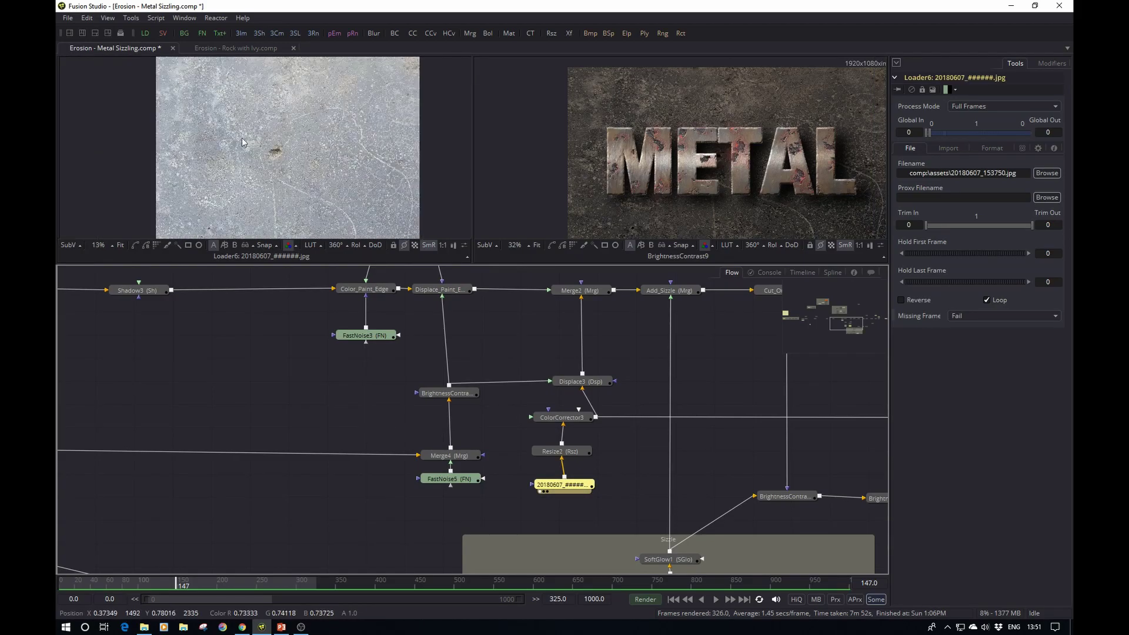
scroll(267, 149, up, 2)
scroll(268, 149, down, 2)
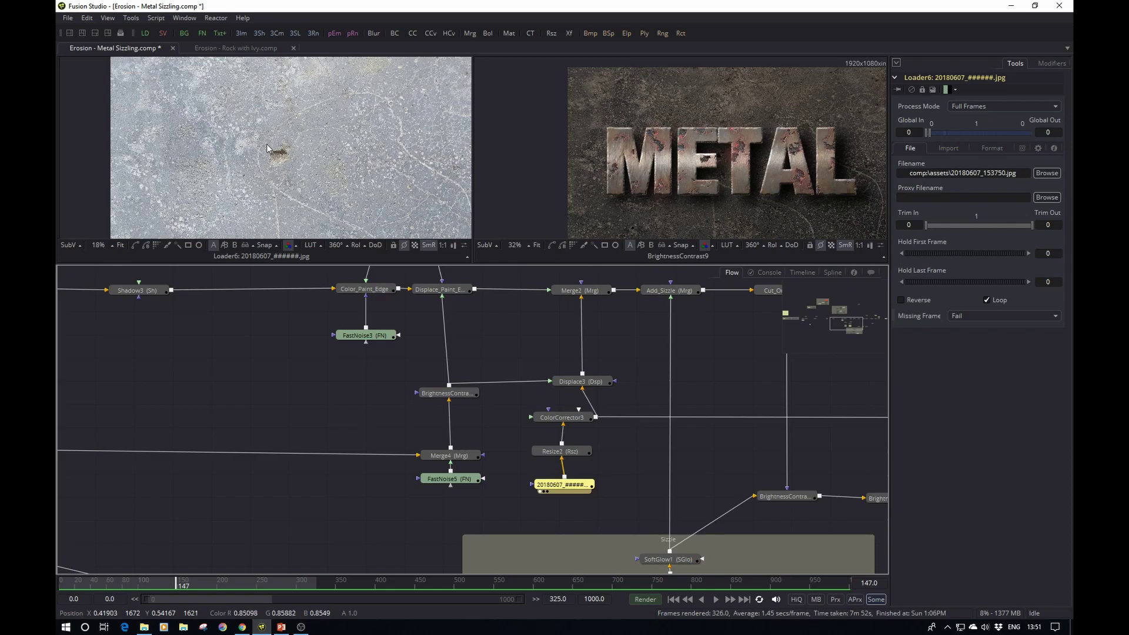
scroll(267, 149, down, 1)
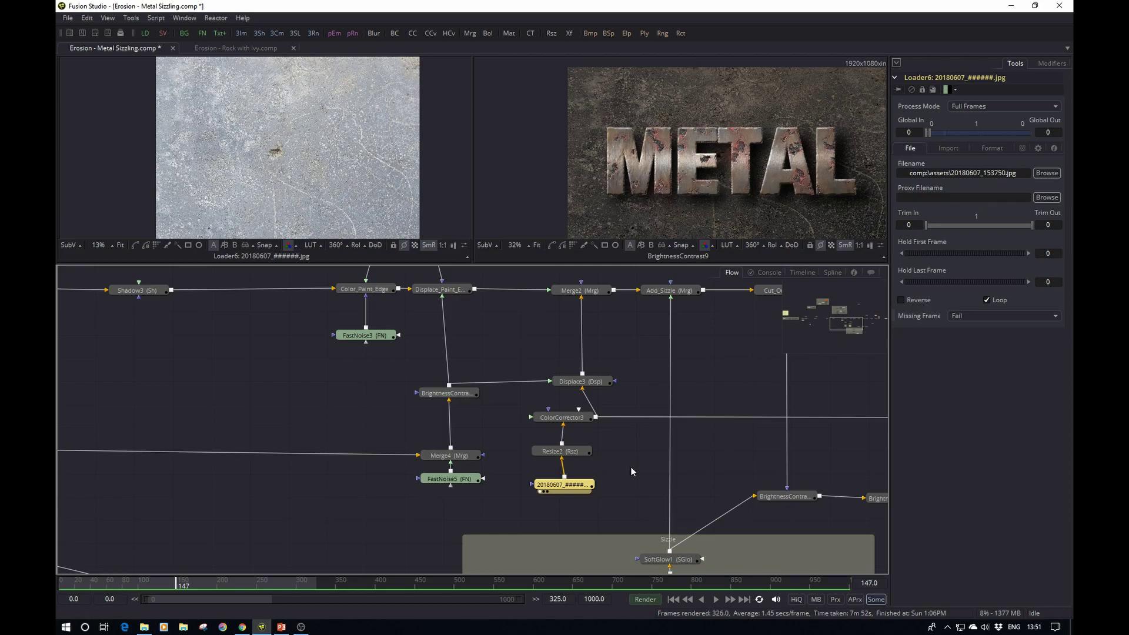
click(561, 418)
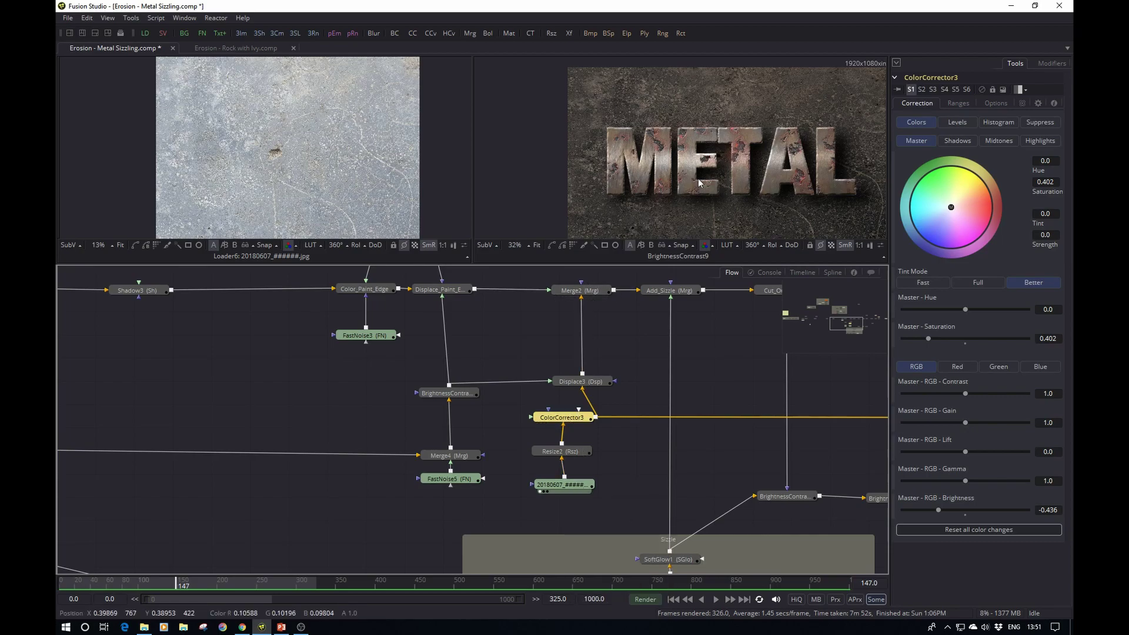
scroll(703, 181, up, 5)
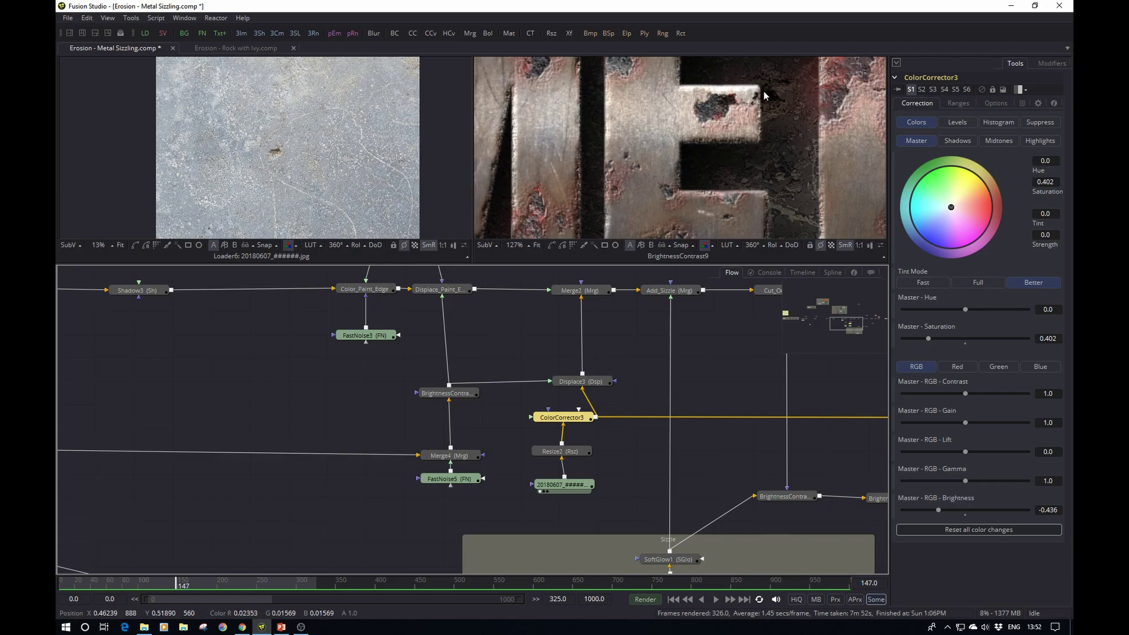
scroll(764, 88, down, 2)
scroll(757, 109, down, 2)
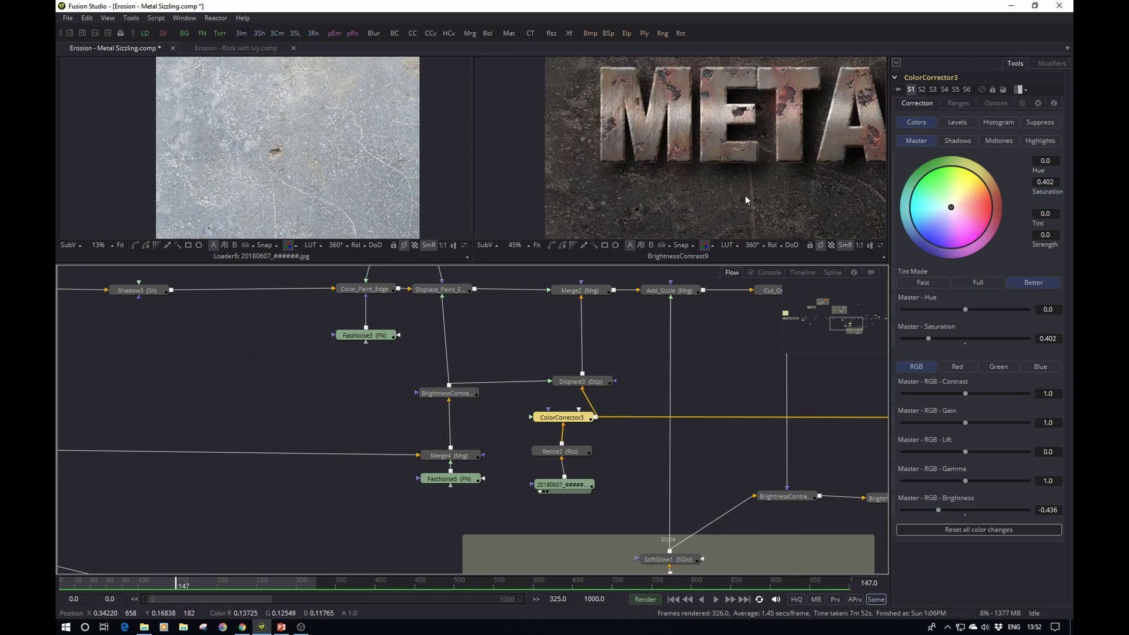
scroll(775, 126, up, 2)
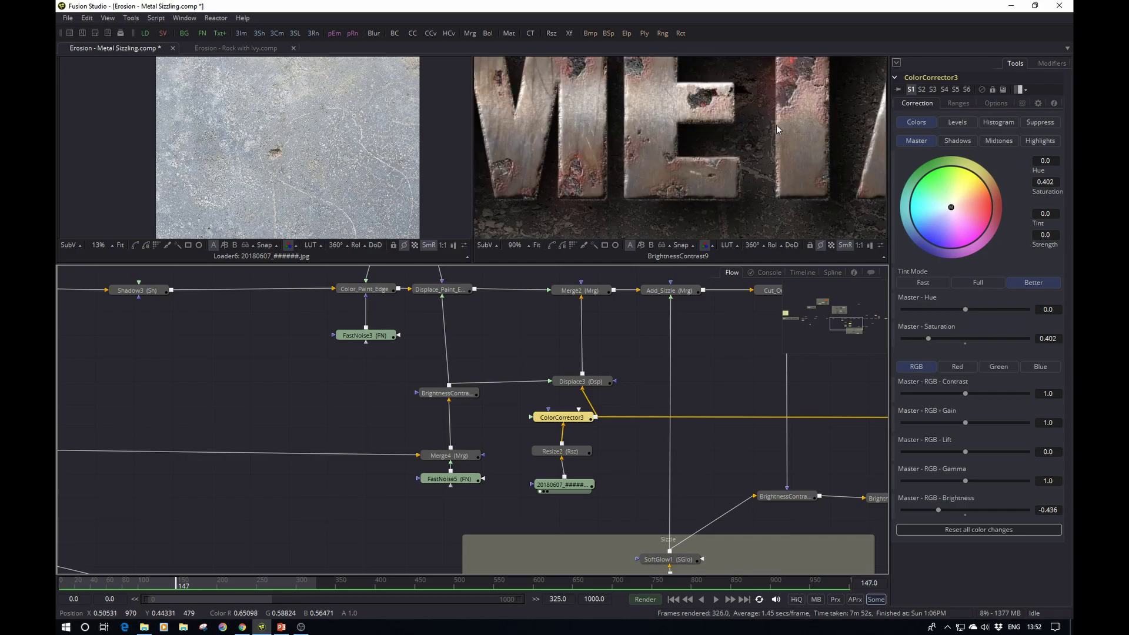
drag(789, 108, 768, 139)
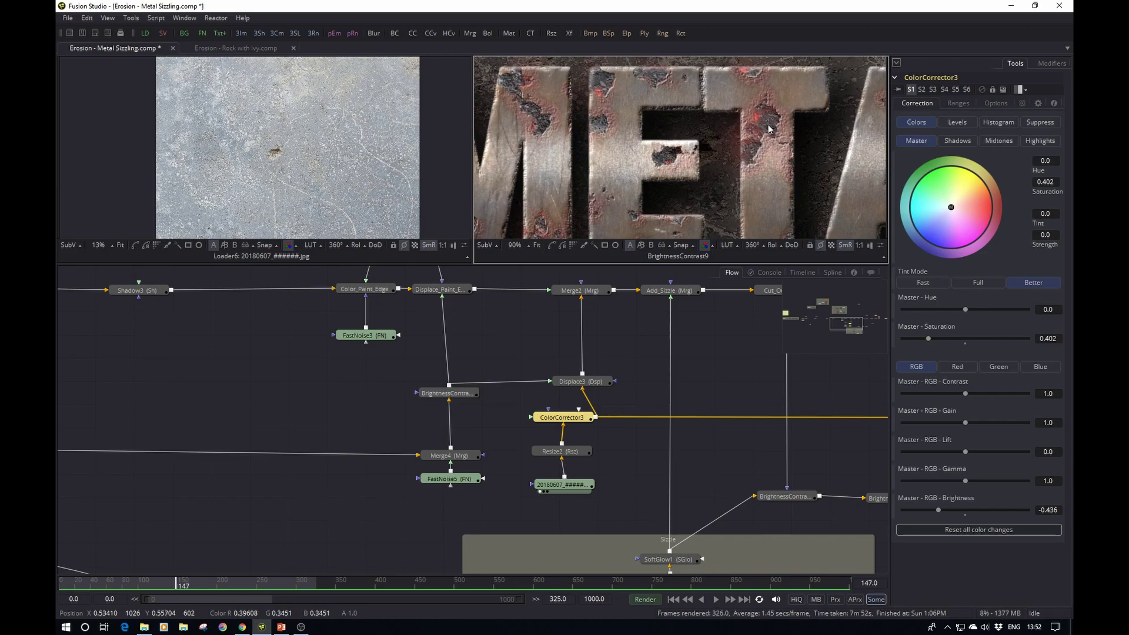
scroll(769, 129, up, 1)
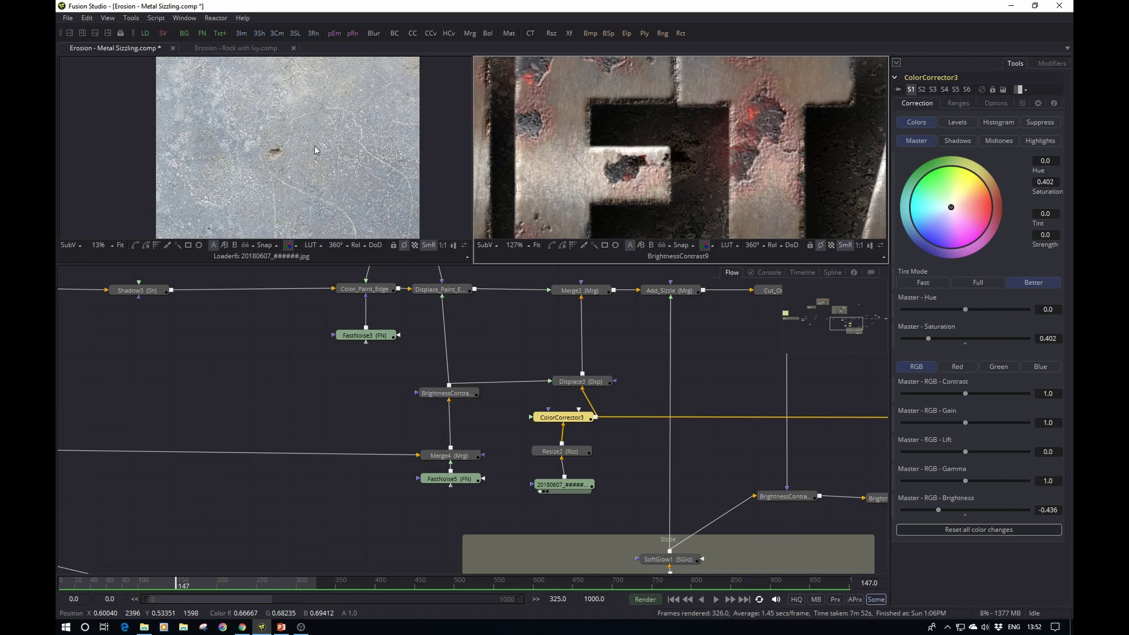
scroll(316, 150, down, 1)
scroll(592, 492, down, 2)
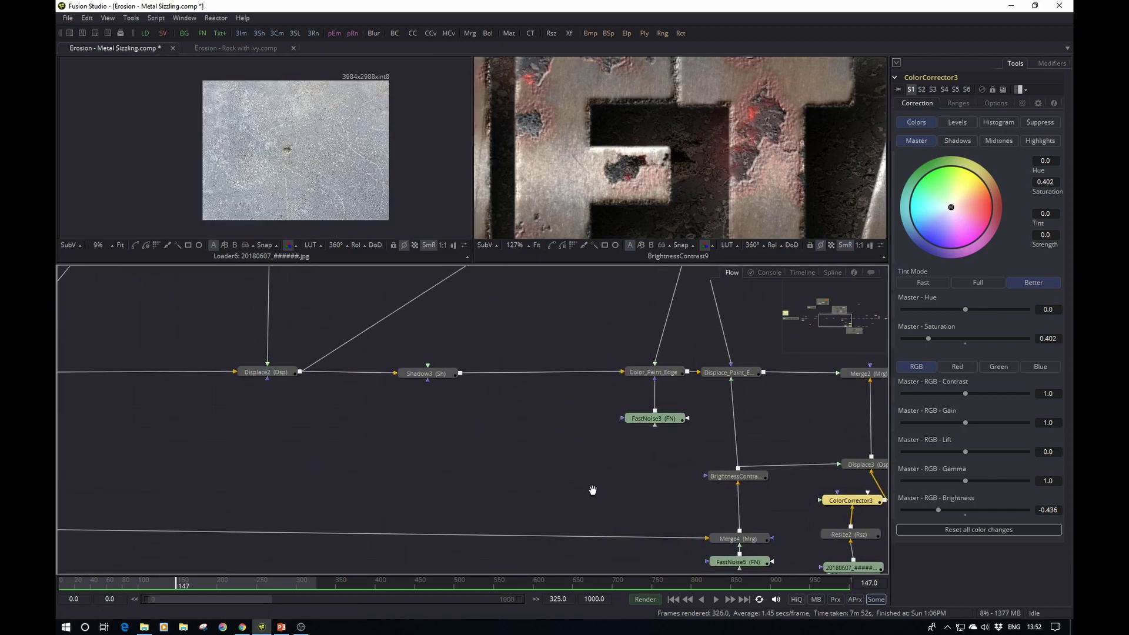
scroll(458, 461, down, 2)
scroll(362, 387, up, 4)
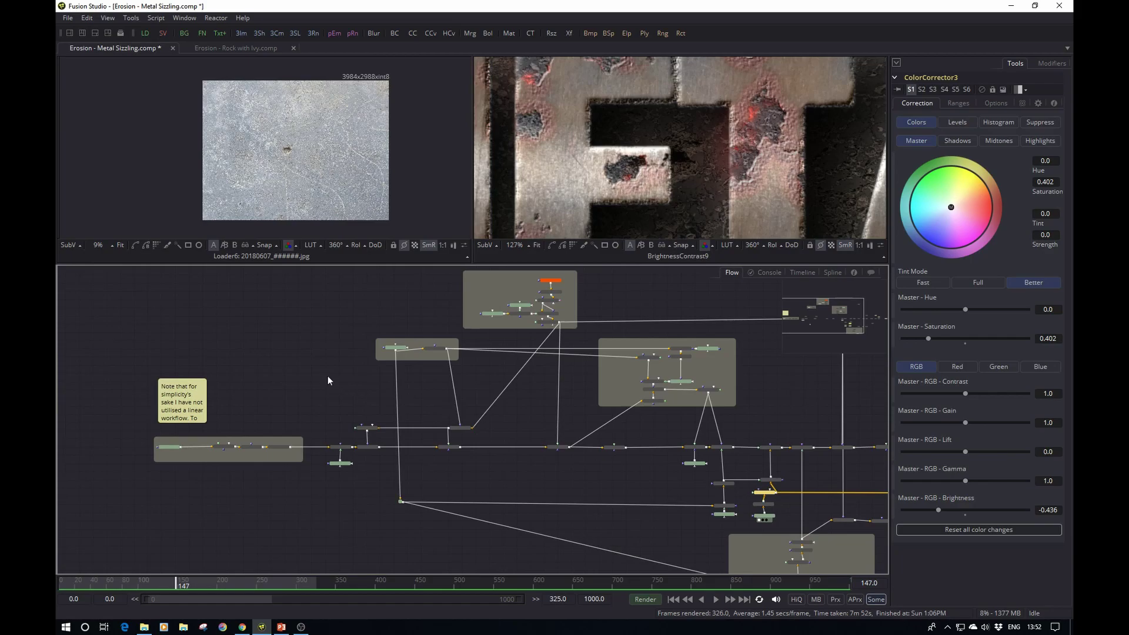
- Select FastNoise1 and show its noise pattern in the left viewer
click(466, 325)
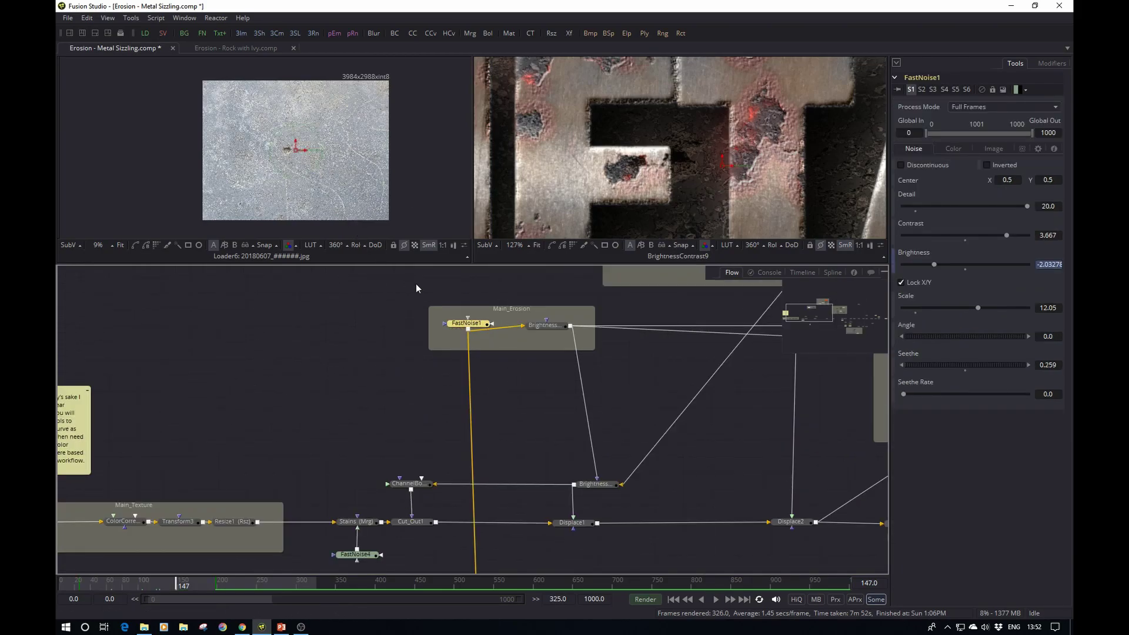
drag(354, 337, 395, 368)
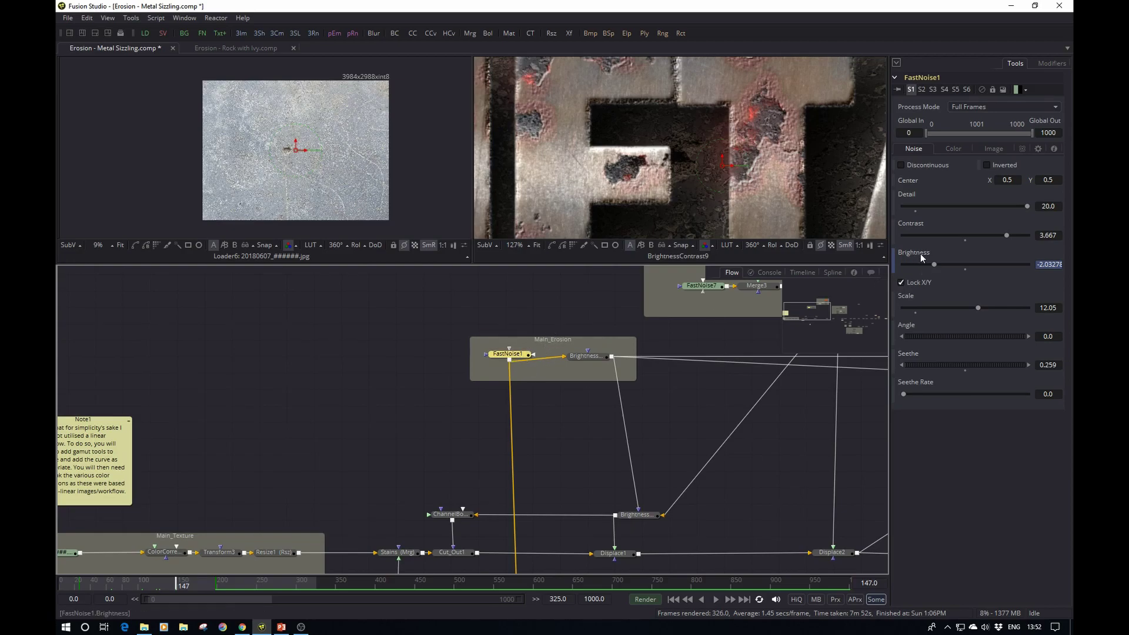
drag(508, 353, 292, 227)
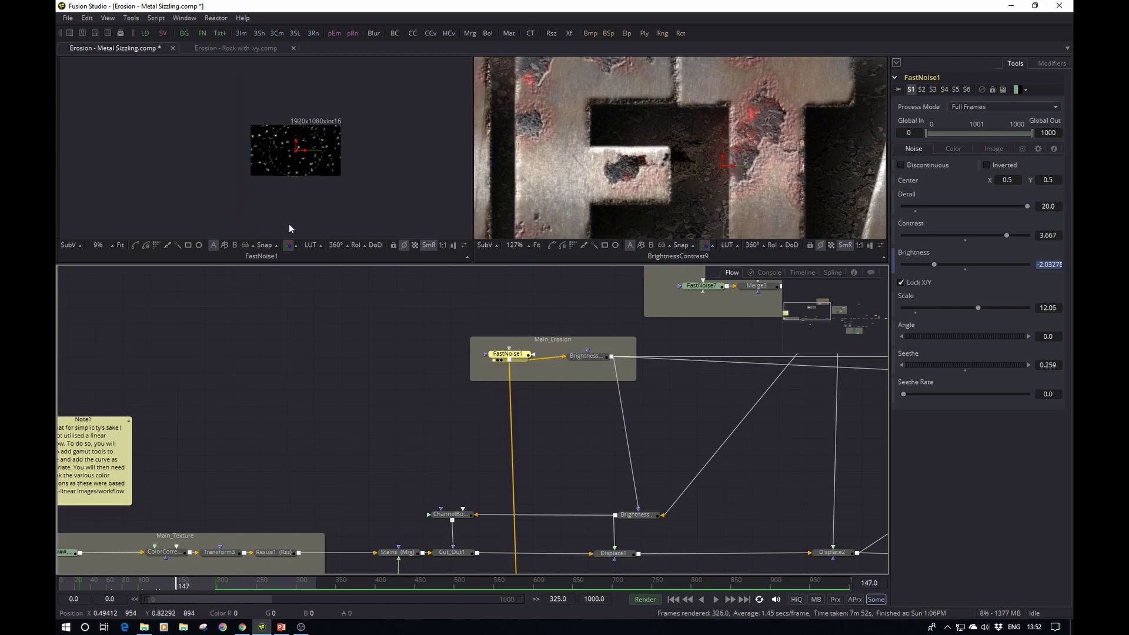
scroll(313, 146, up, 5)
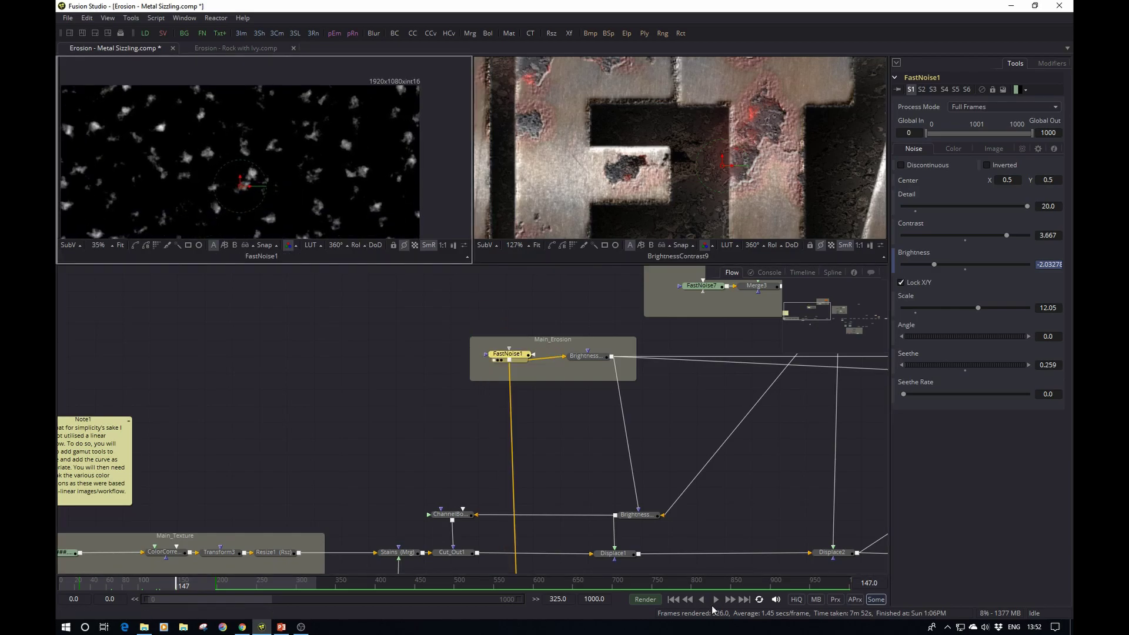
- Preview the erosion spreading at frames 31, 57, 95, 125 and 147, then zoom out the Flow
click(673, 599)
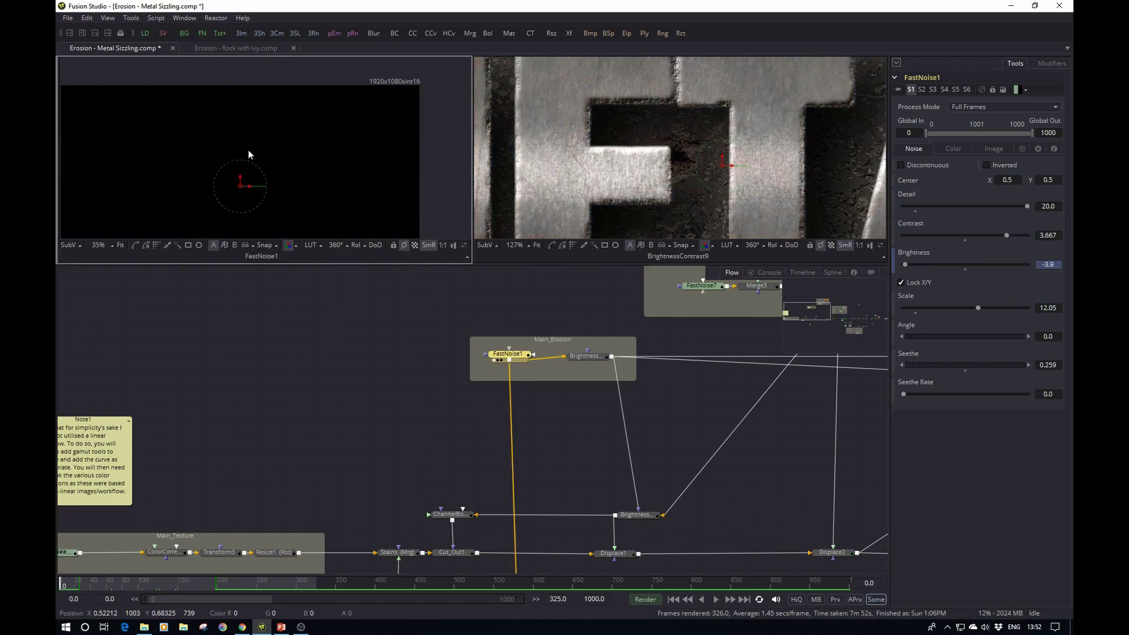
click(86, 583)
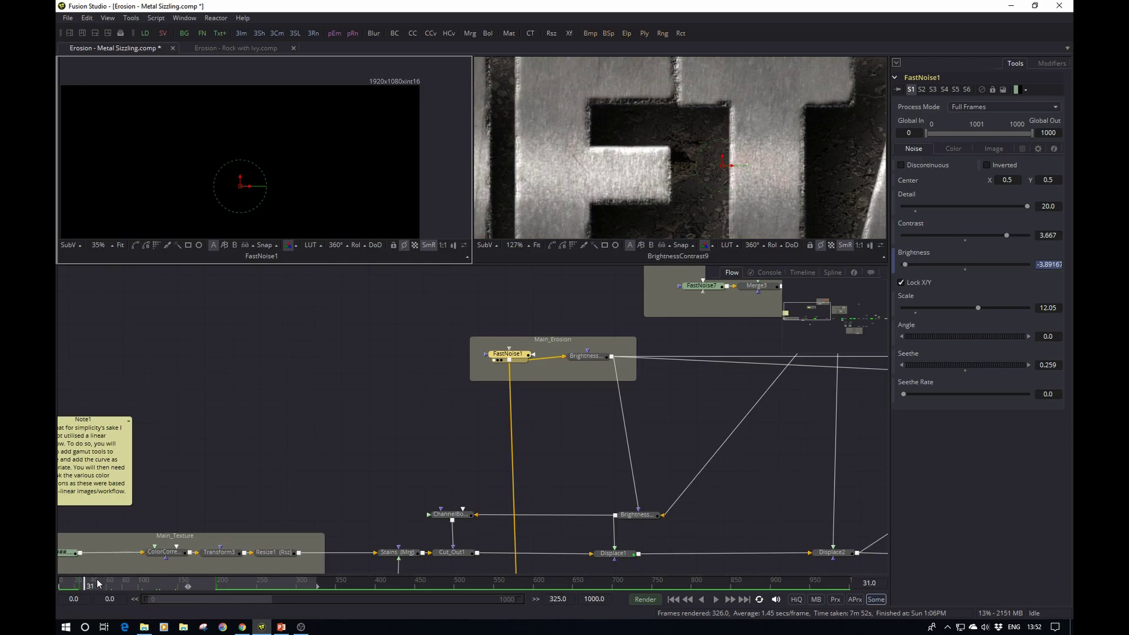
click(107, 583)
click(135, 583)
click(172, 583)
click(176, 581)
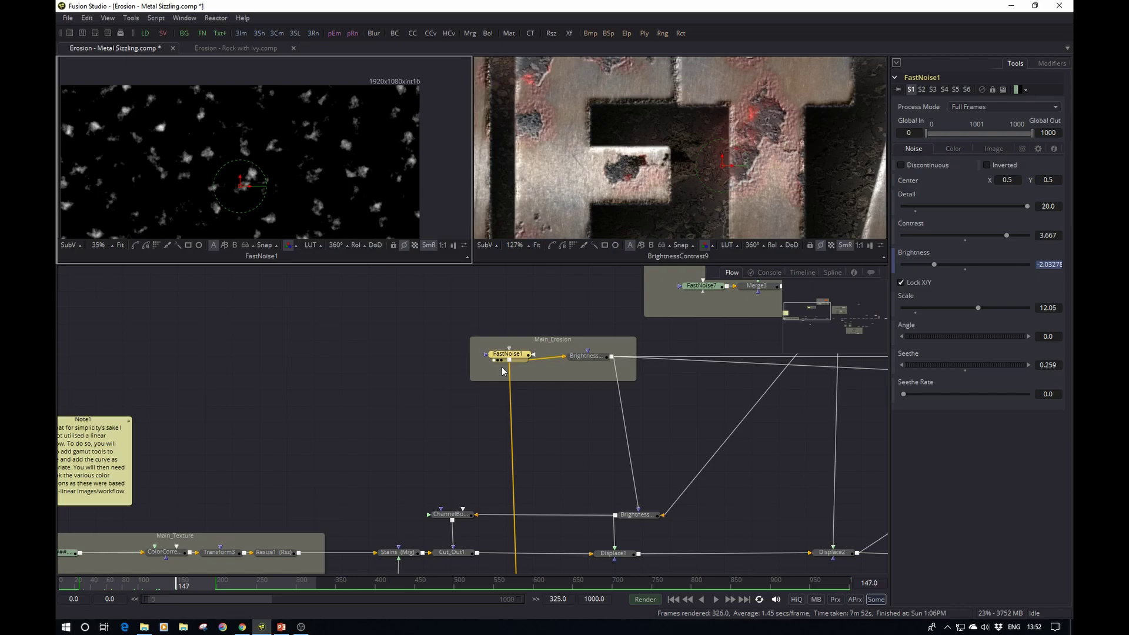
click(634, 351)
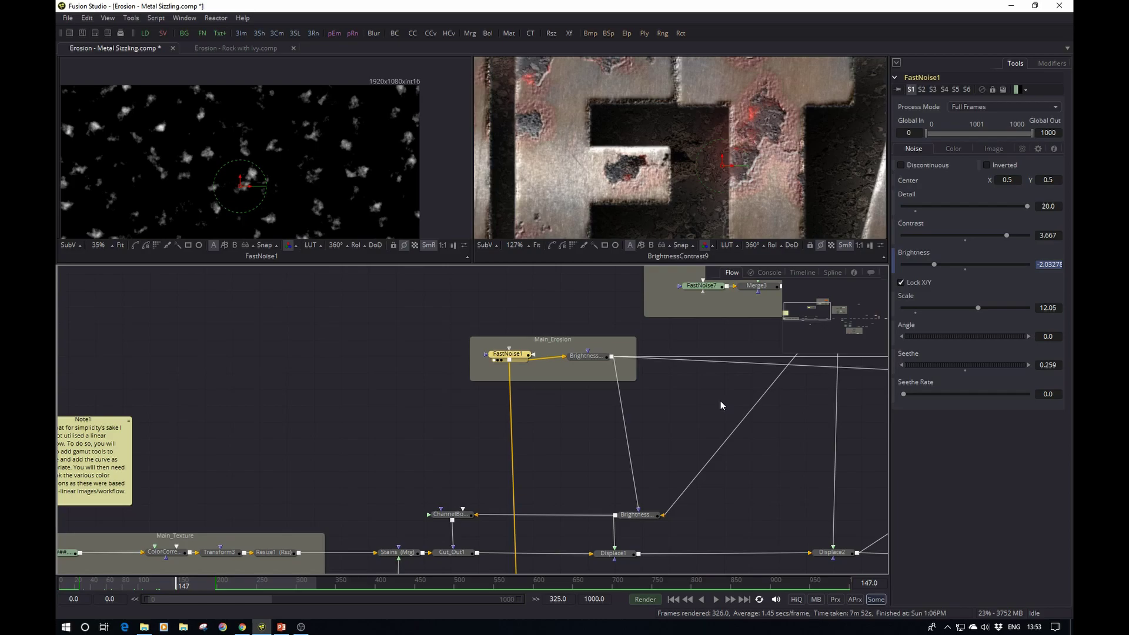
scroll(721, 401, down, 2)
scroll(476, 380, down, 2)
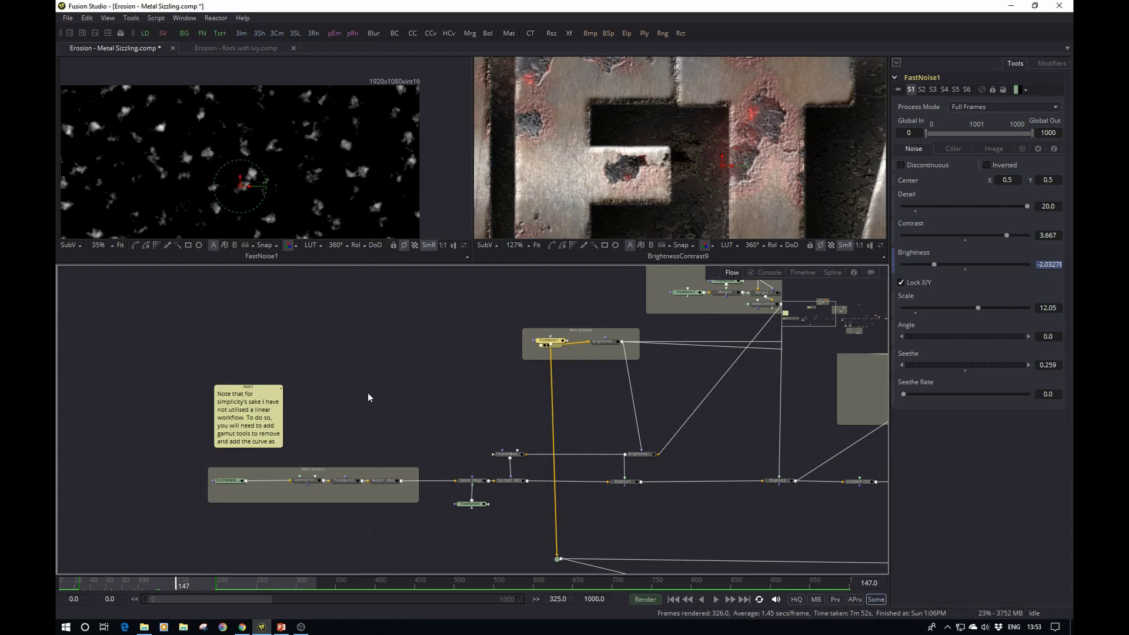
scroll(368, 393, up, 2)
scroll(406, 336, up, 2)
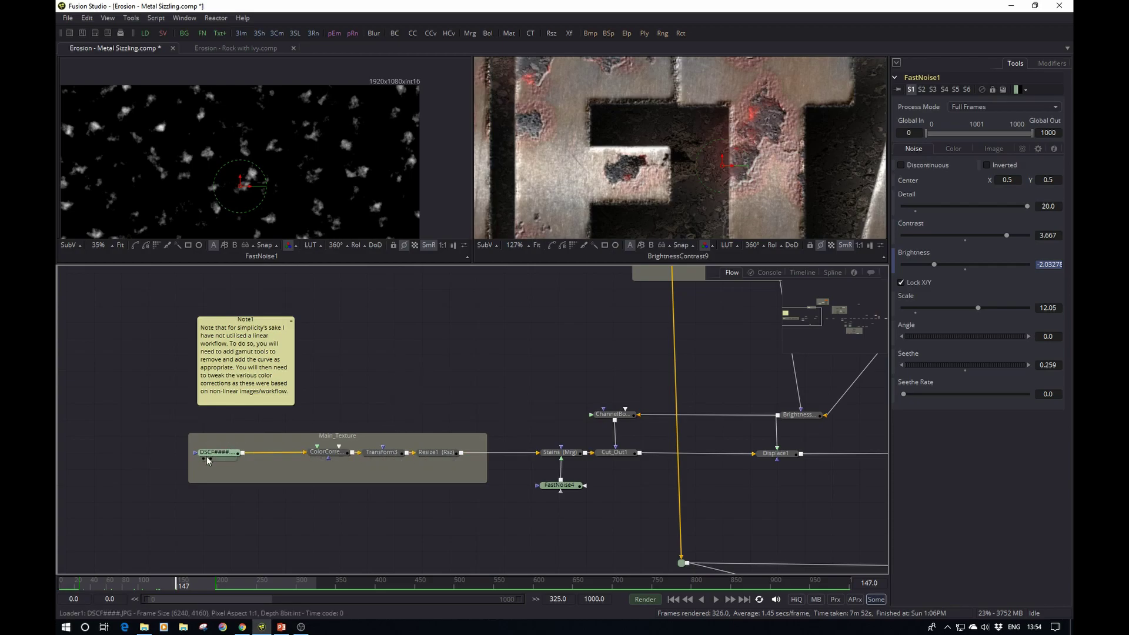
- View the ColorCorrector2 and then the Resize1 metal texture in the left viewer
click(327, 455)
drag(327, 455, 304, 95)
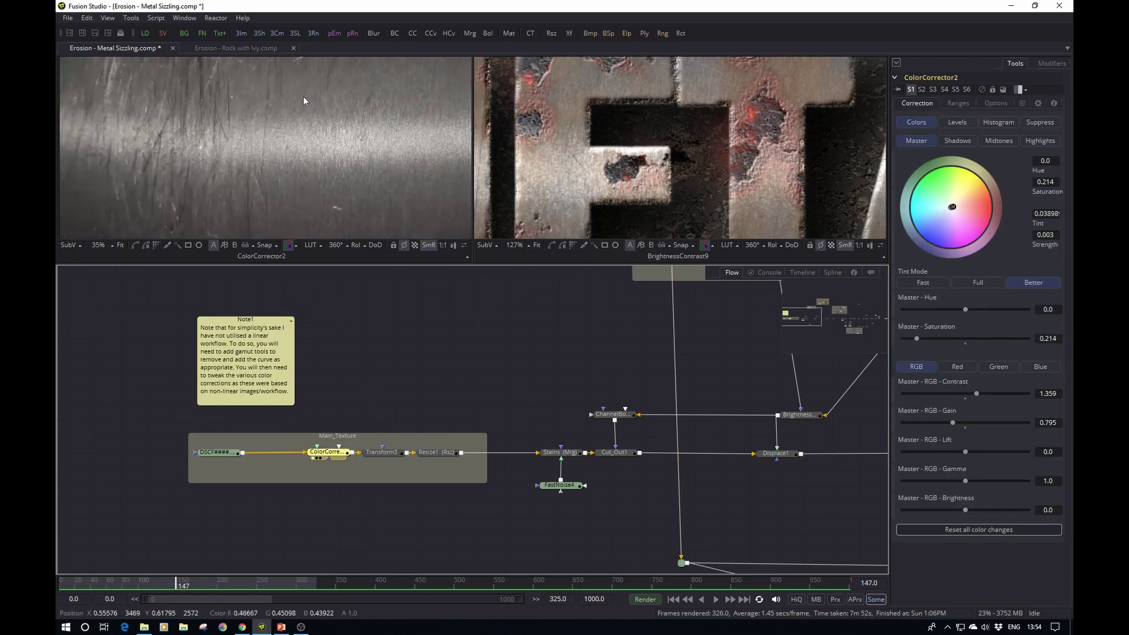
drag(435, 453, 333, 142)
scroll(331, 139, down, 1)
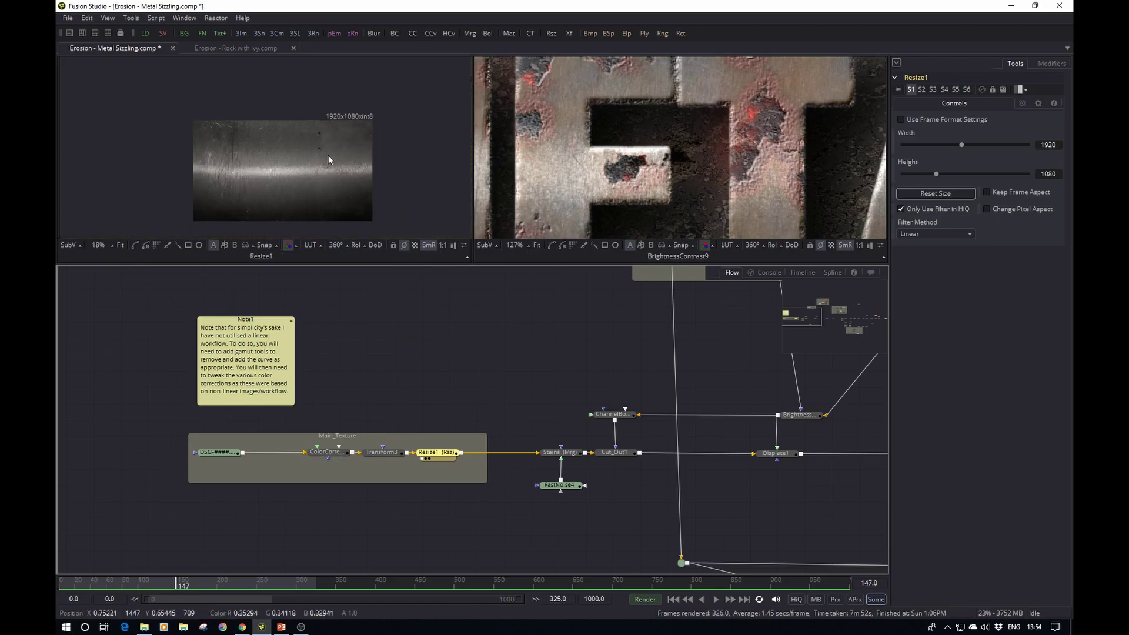
- View the Stains merge output and inspect its FastNoise4 mask (scale 11.45, brightness -0.547)
drag(541, 440, 347, 417)
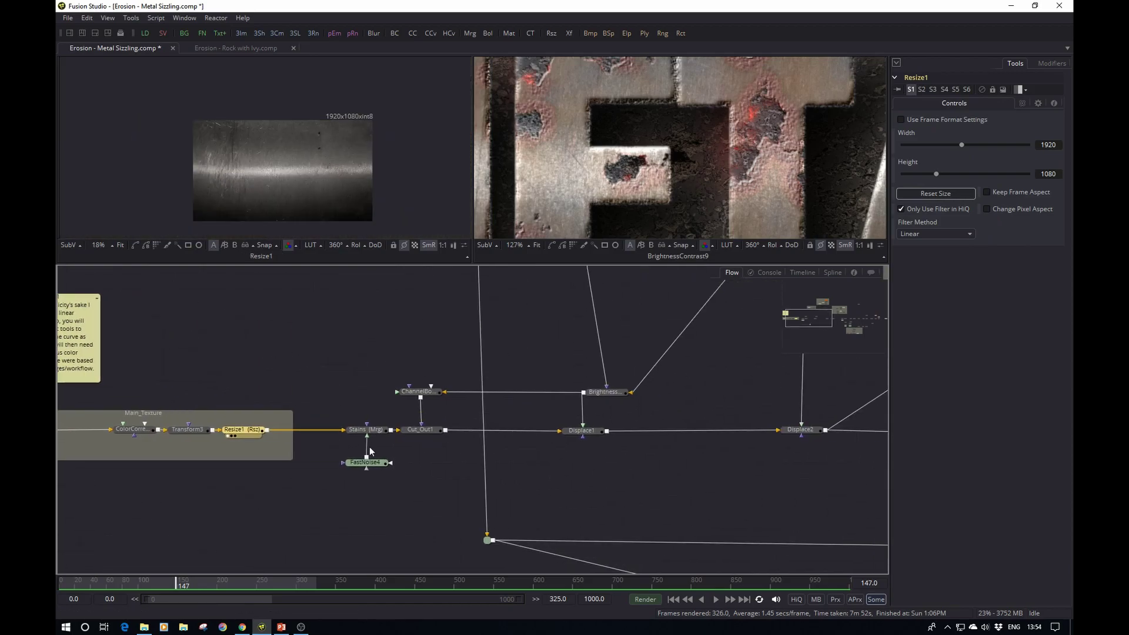
click(366, 430)
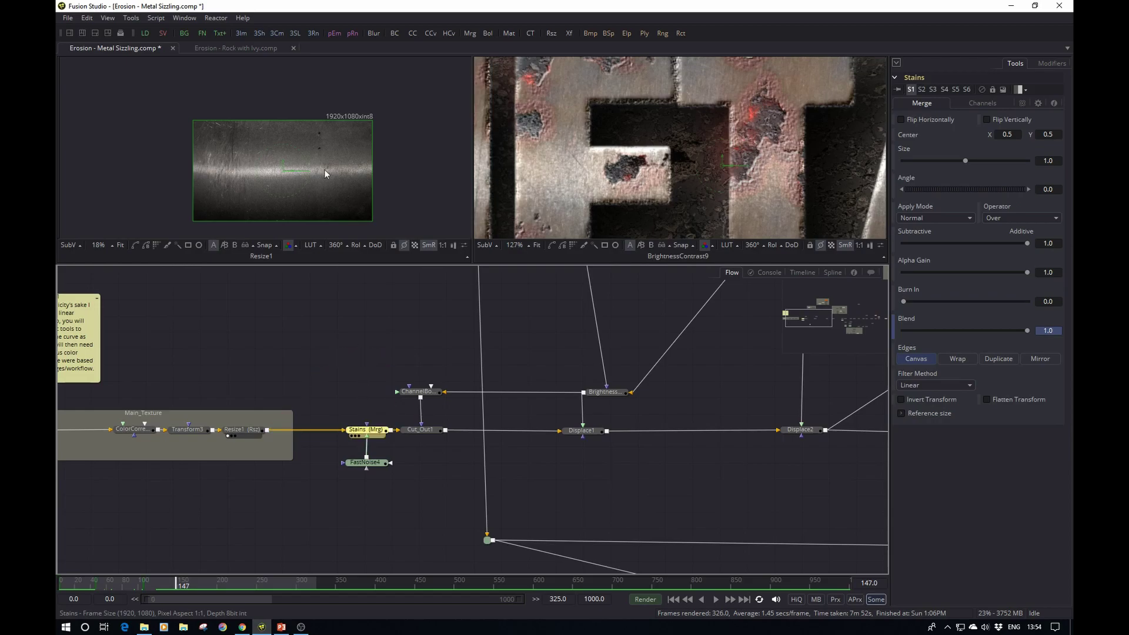
key(1)
scroll(284, 140, up, 2)
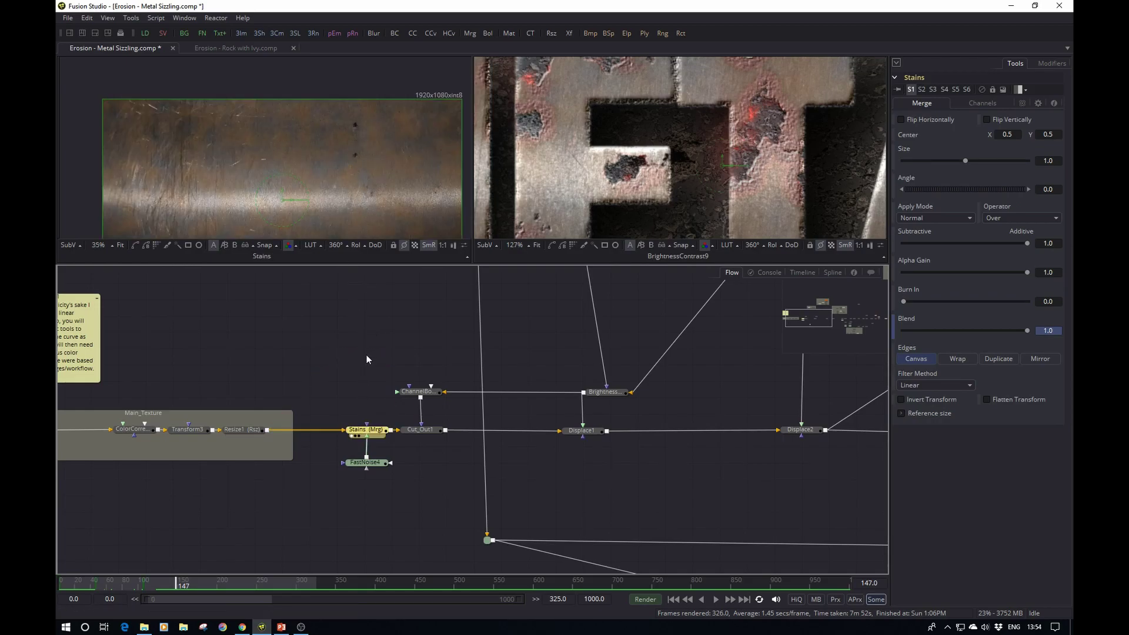
click(368, 463)
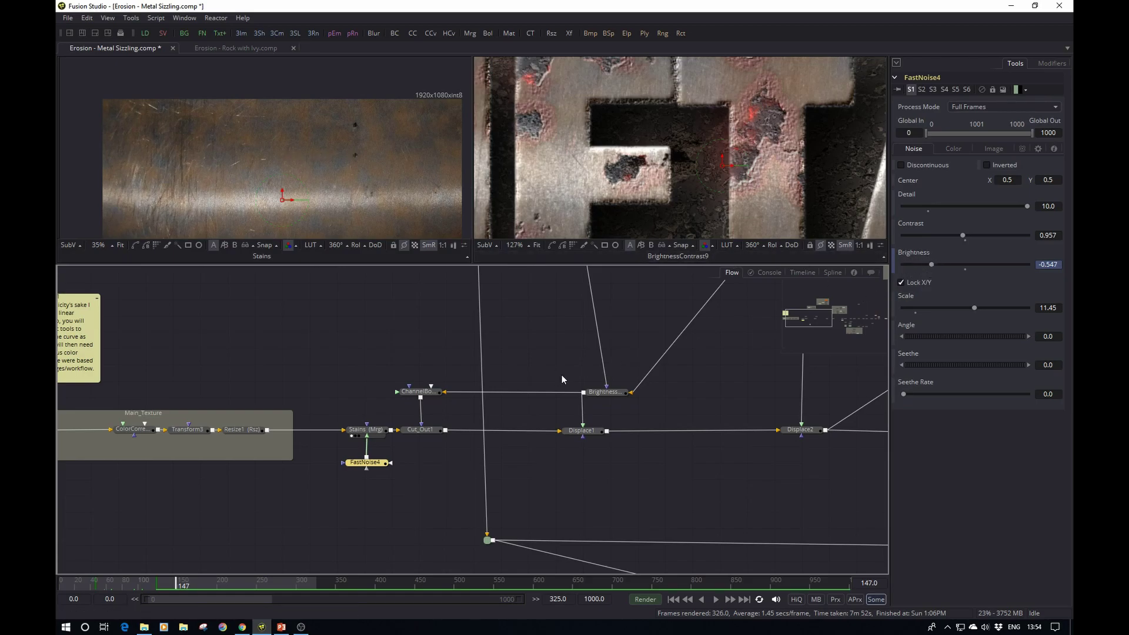
- Show the Cut_Out1 METAL text zoomed in the left viewer
drag(540, 348, 578, 386)
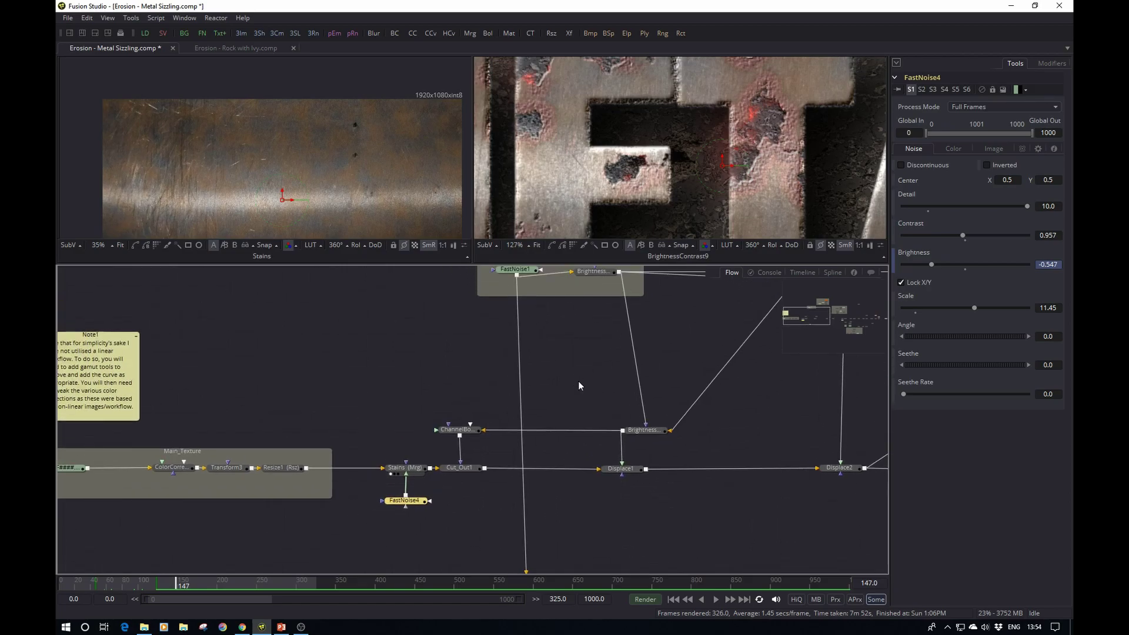
click(461, 468)
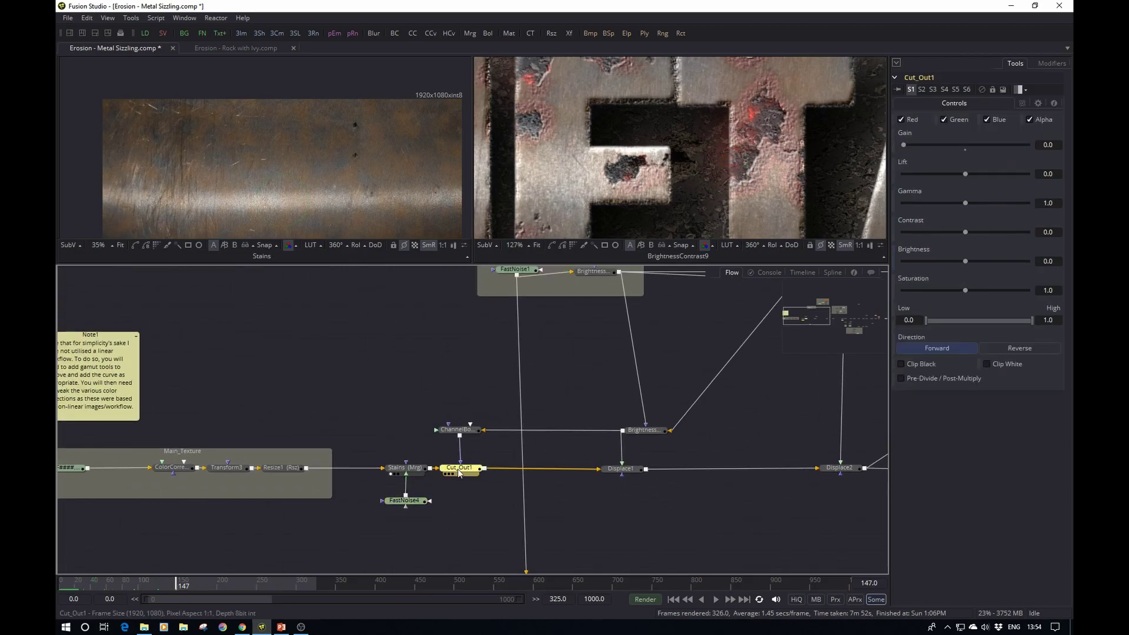
drag(460, 468, 404, 198)
scroll(342, 196, up, 2)
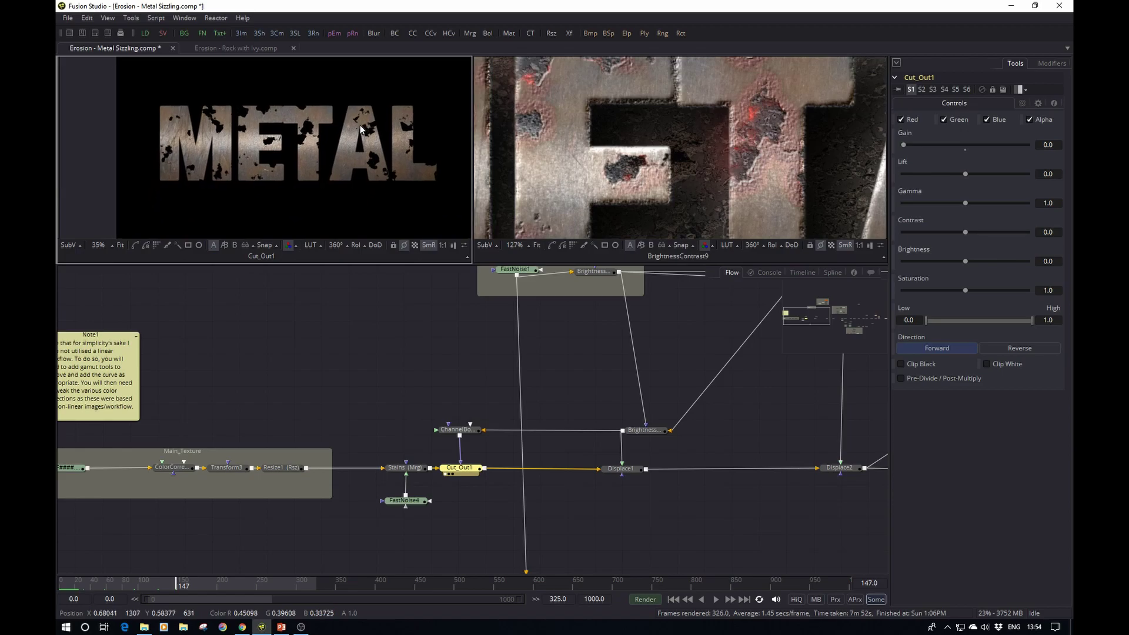
scroll(323, 126, up, 2)
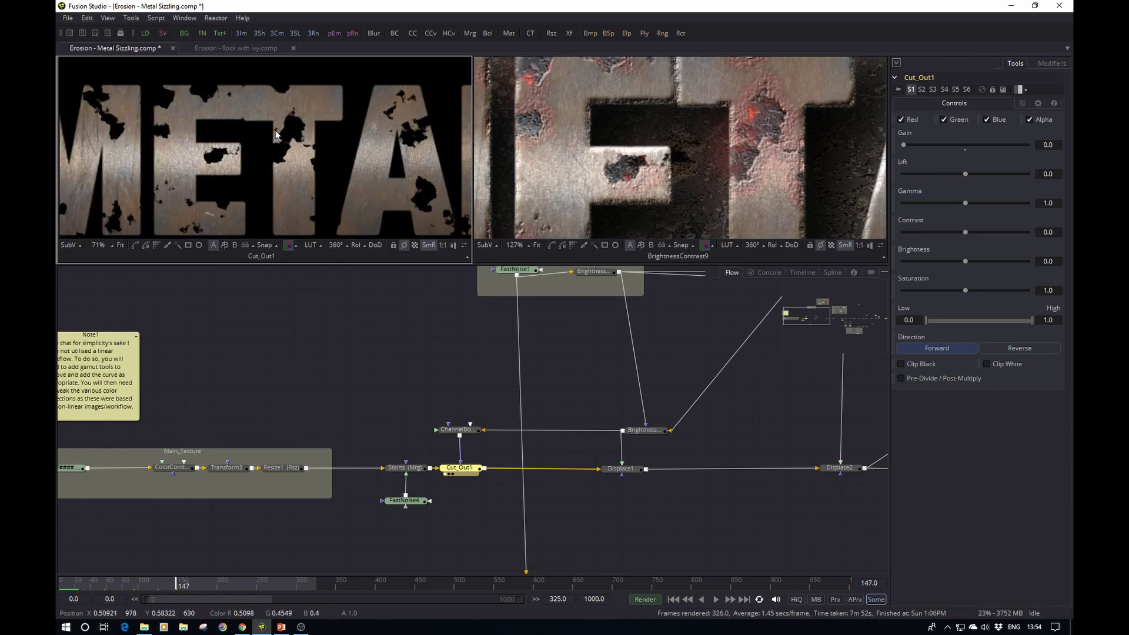
- Inspect BrightnessContrast1, then view Displace1 (Radial, Luma, light power 0.397, angle 135) in the left viewer
drag(408, 360, 323, 391)
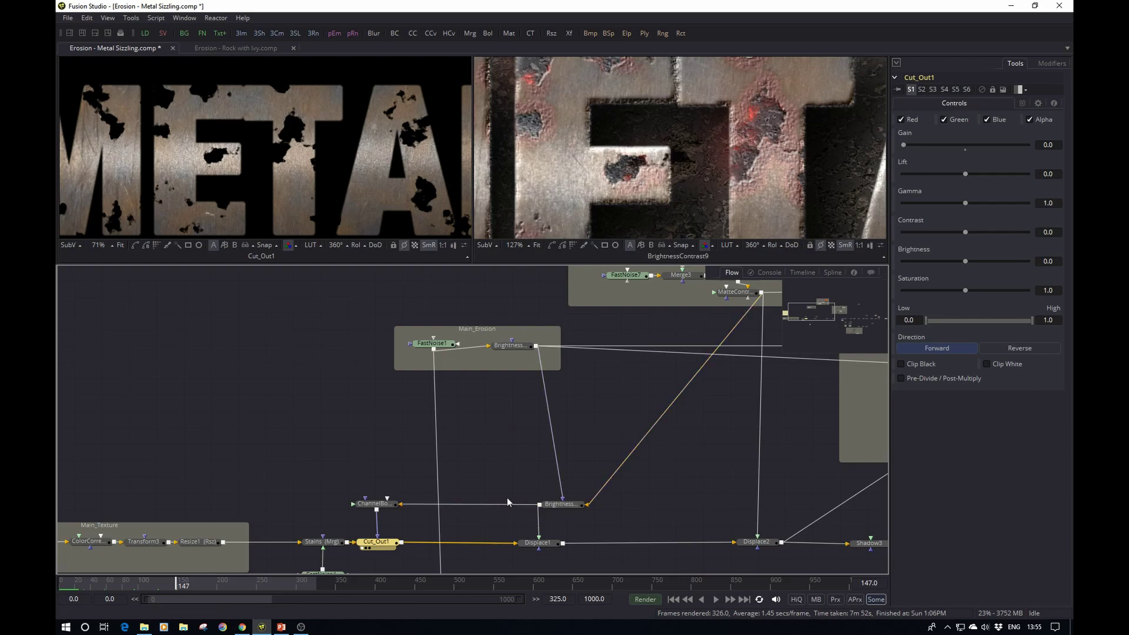
drag(499, 486, 405, 481)
click(474, 503)
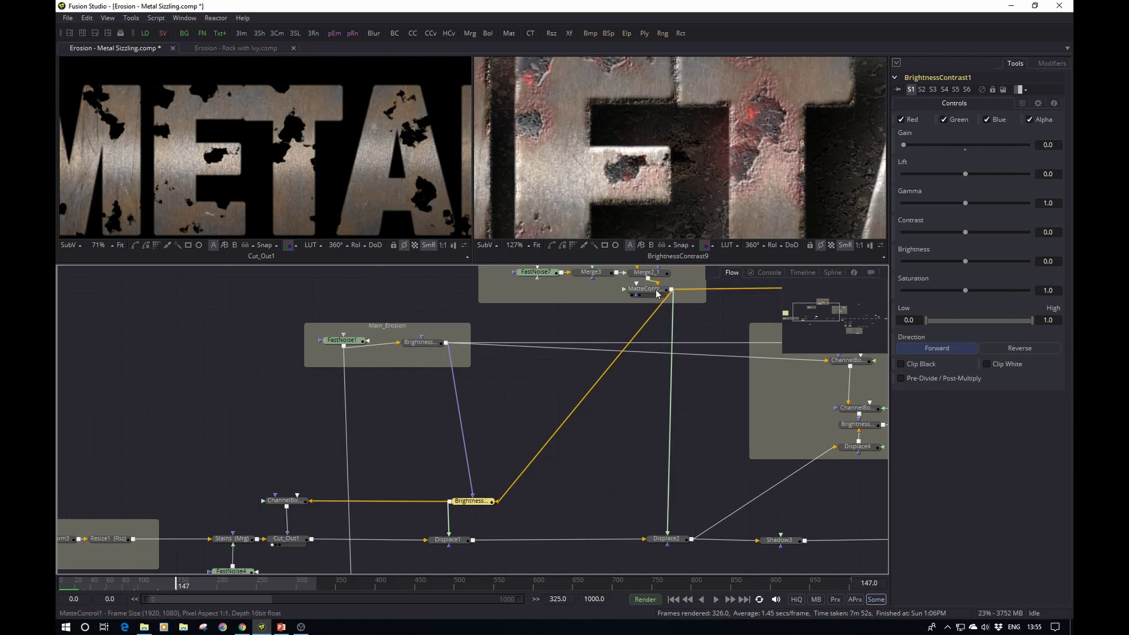
scroll(531, 429, up, 3)
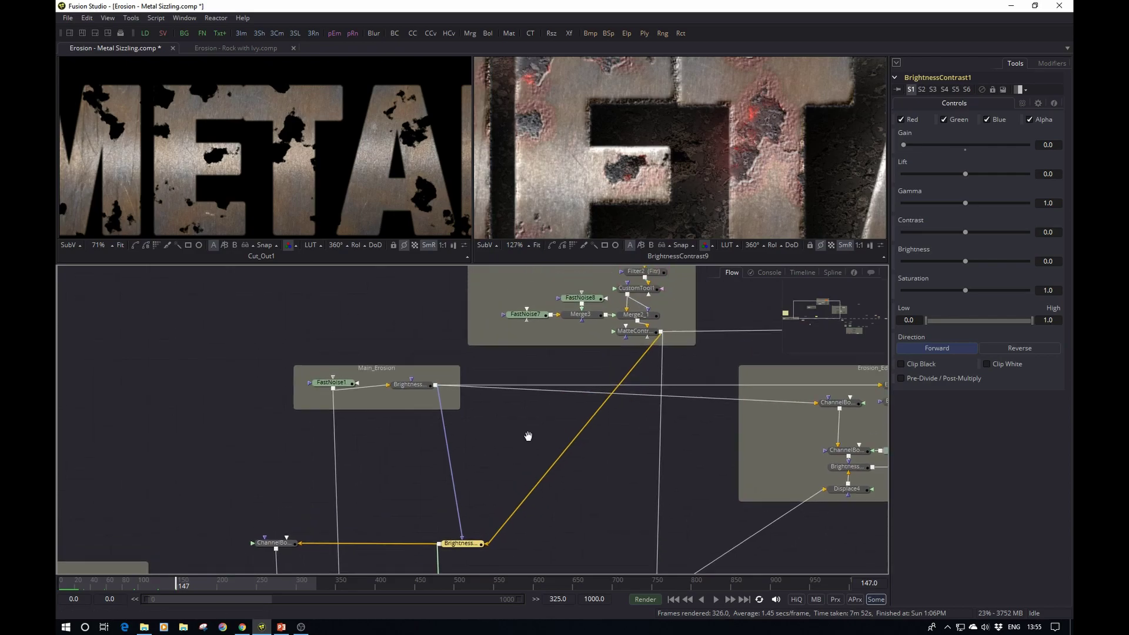
drag(404, 498, 502, 411)
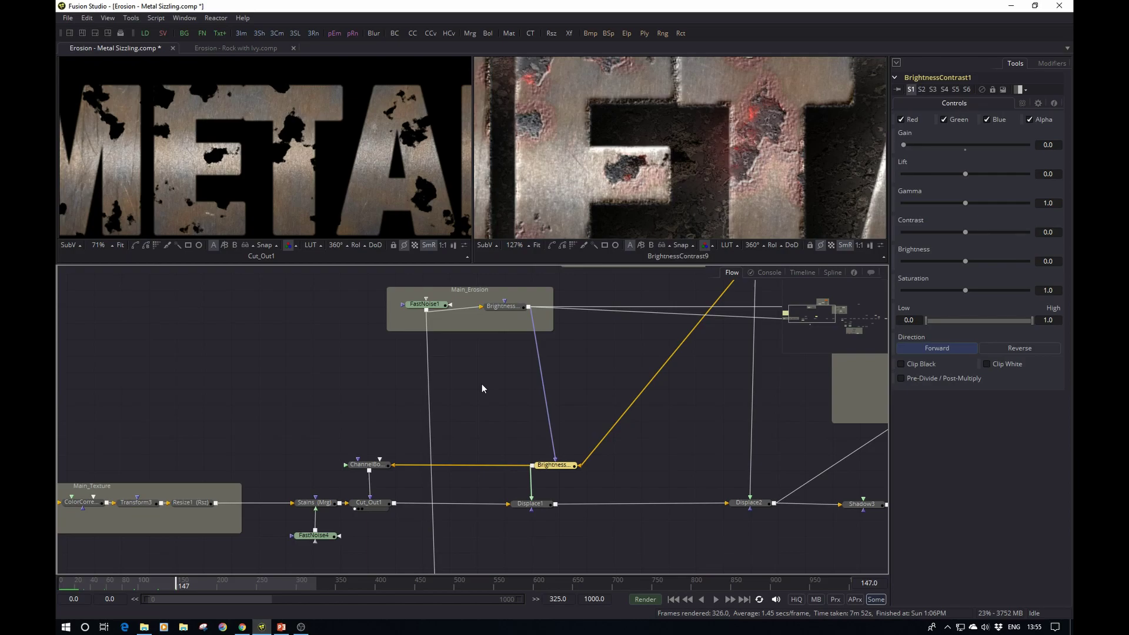
scroll(482, 383, right, 3)
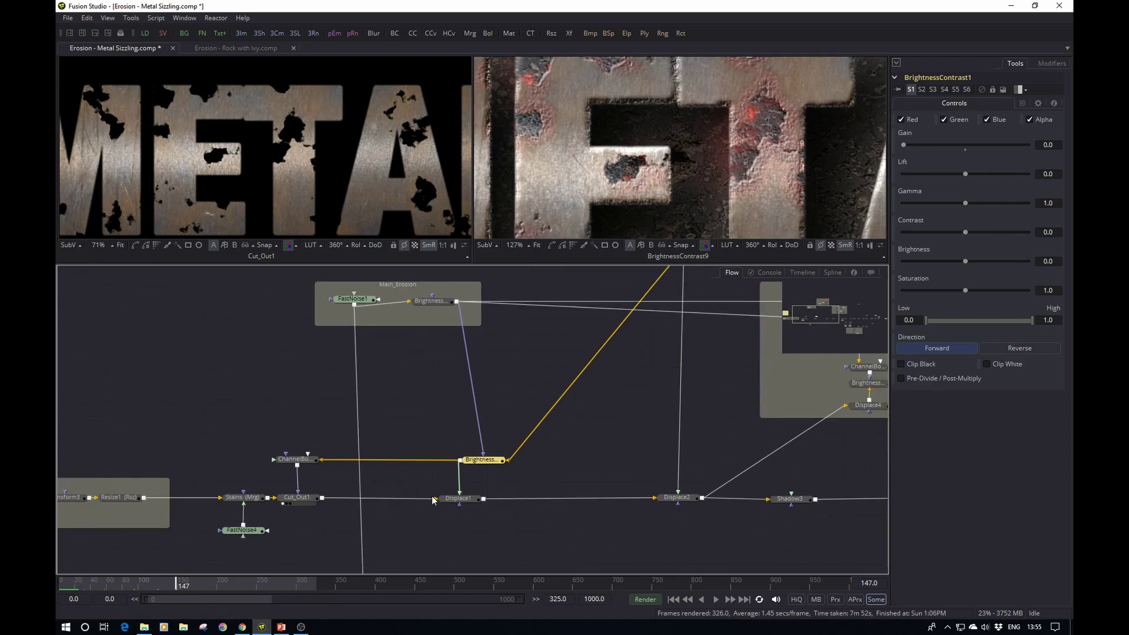
drag(456, 499, 374, 161)
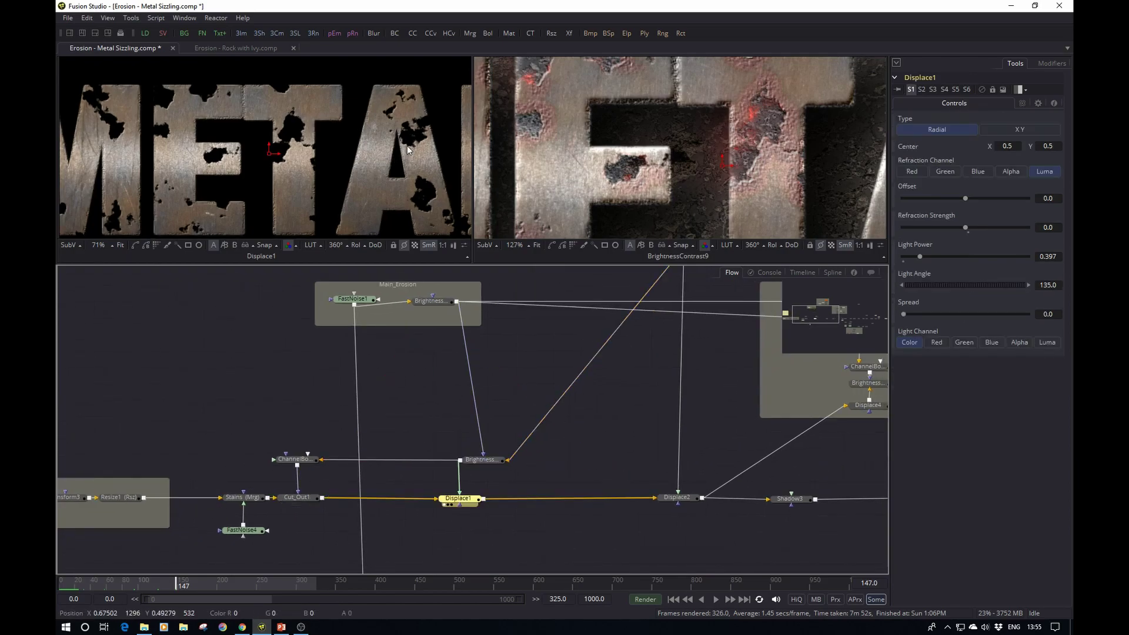
- View Displace2 (light power 2.051, angle 112.9) in the left viewer
scroll(403, 150, up, 1)
scroll(343, 139, up, 1)
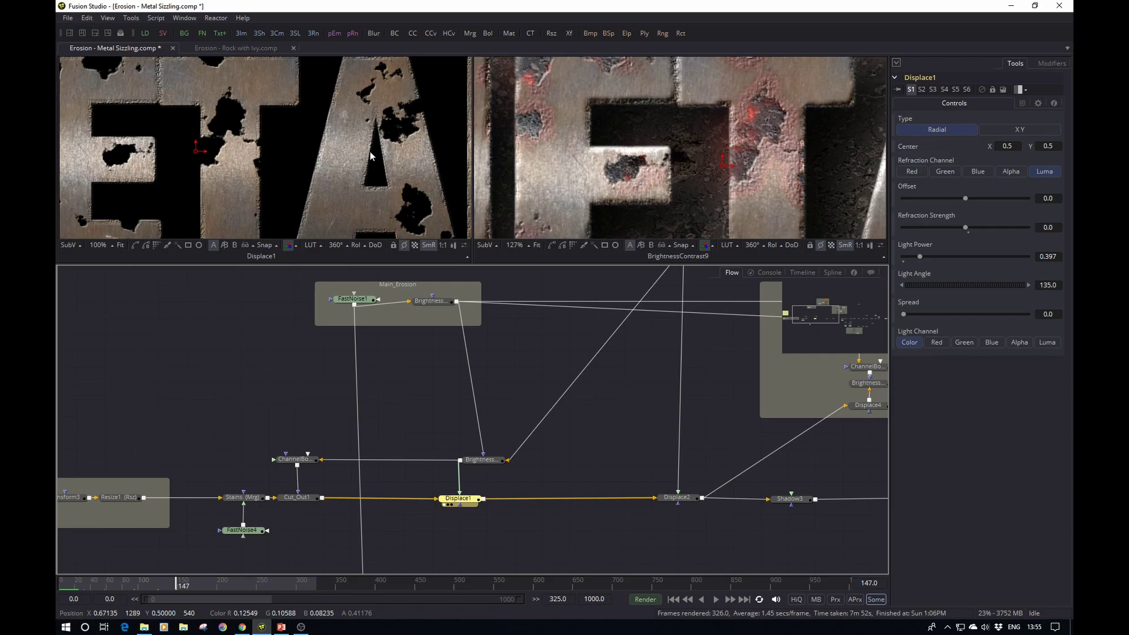
scroll(471, 461, right, 5)
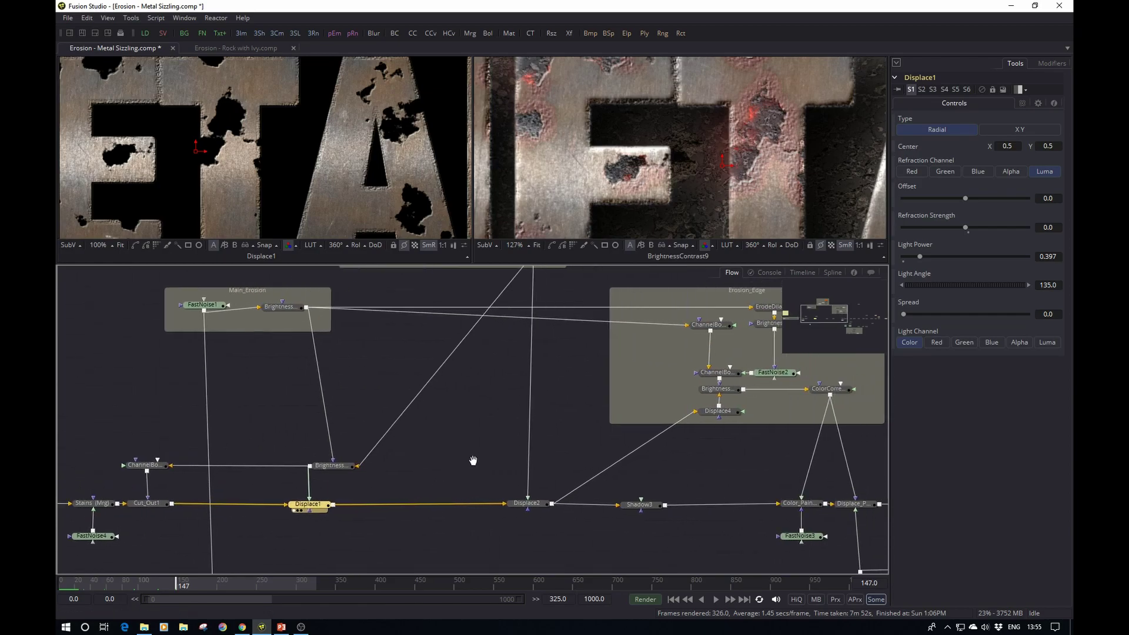
click(506, 500)
key(1)
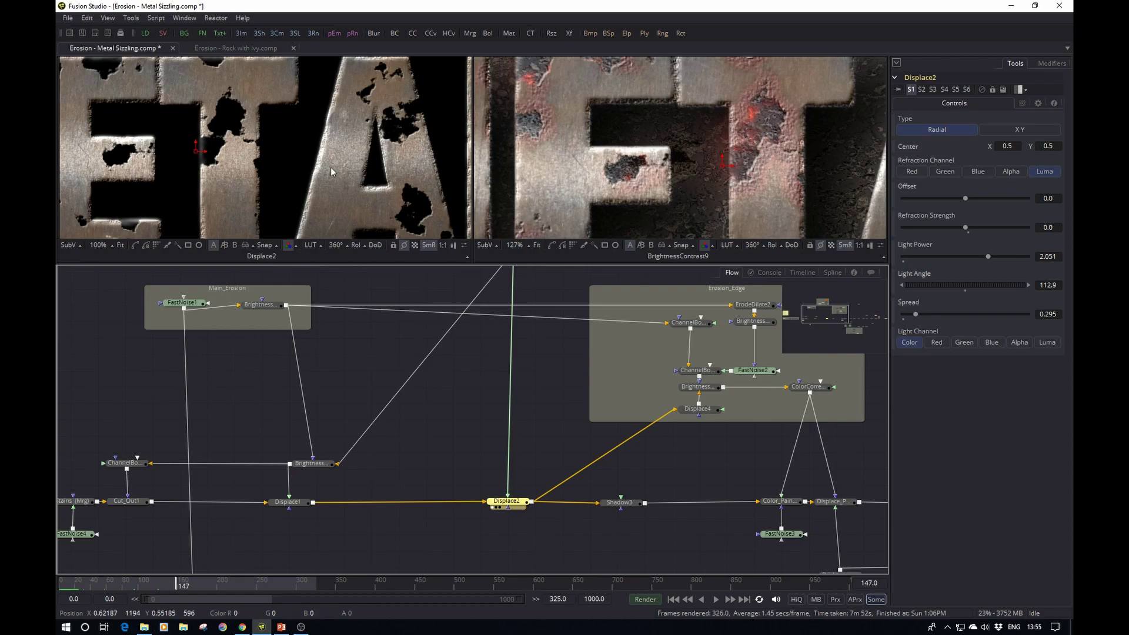
- Inspect Main_Text and Filter2's Defocus settings (power 4) in Text_Roughen_Edges
scroll(330, 149, up, 2)
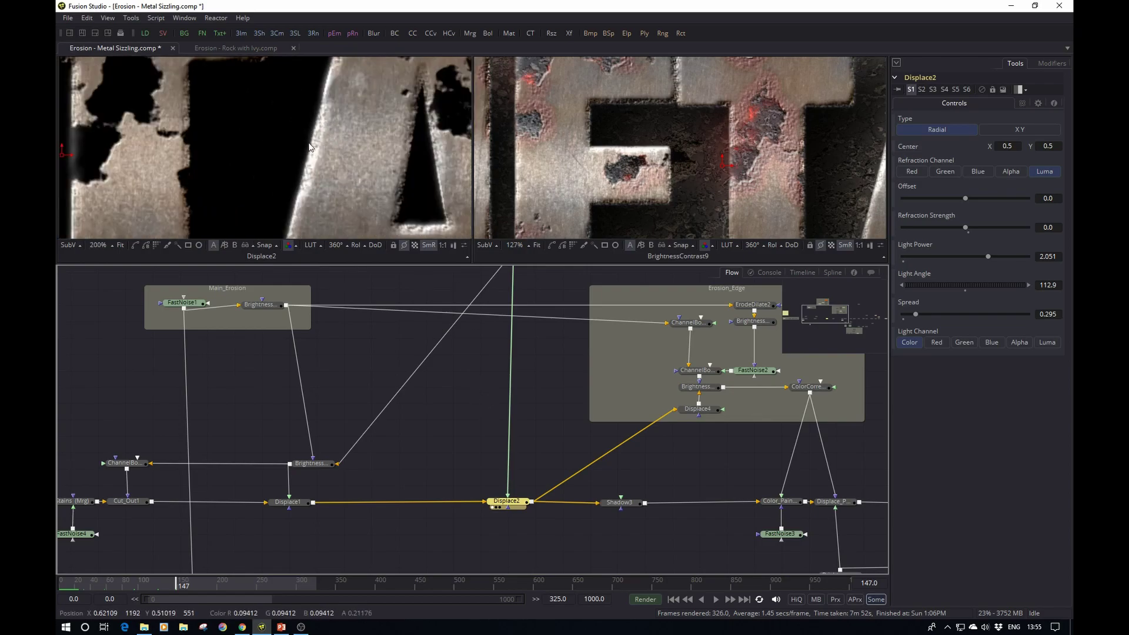
scroll(461, 328, up, 5)
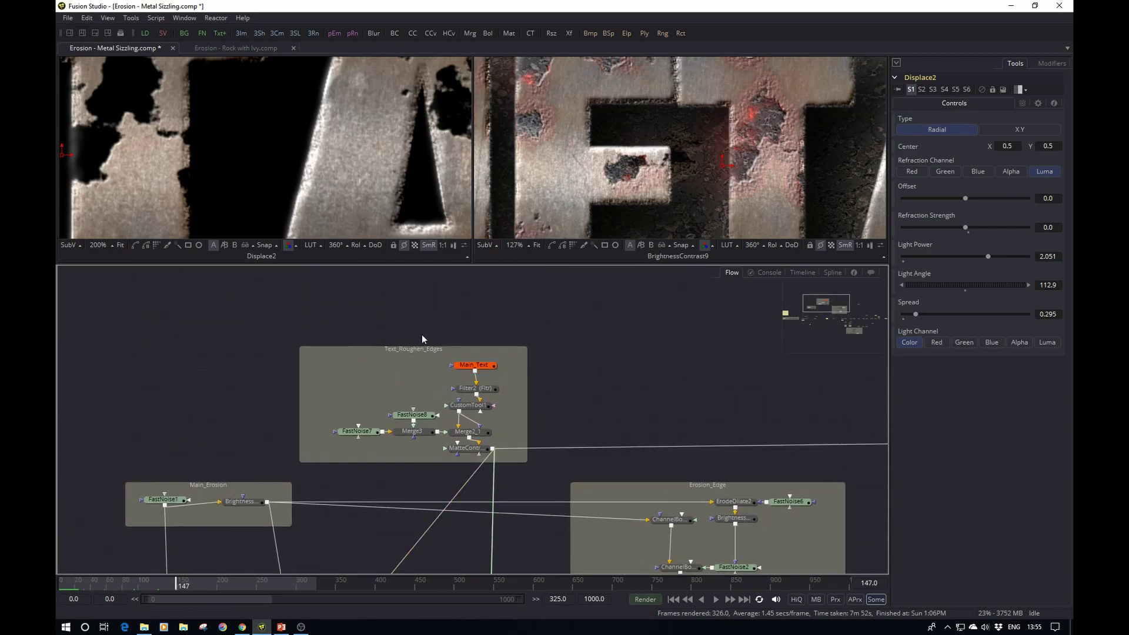
mouse_move(474, 368)
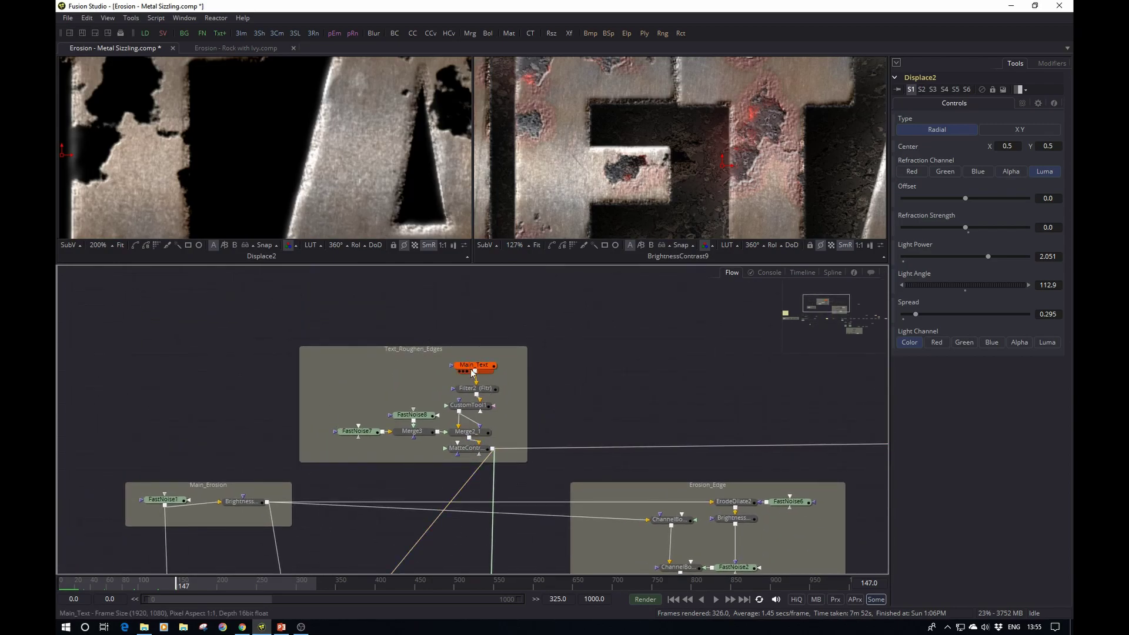
click(474, 366)
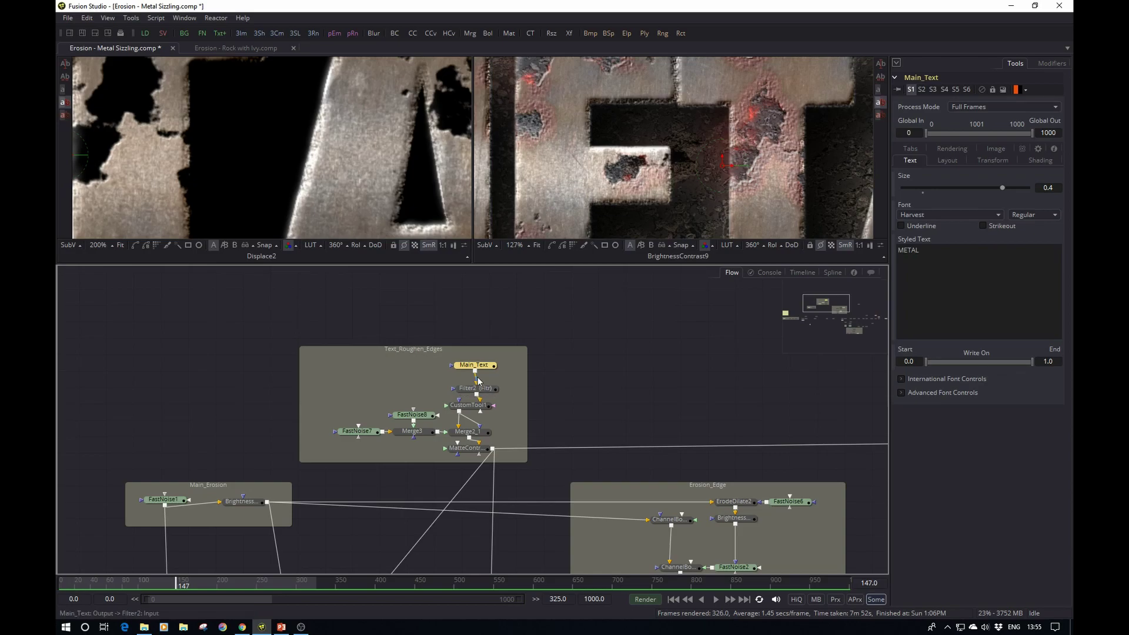
click(476, 390)
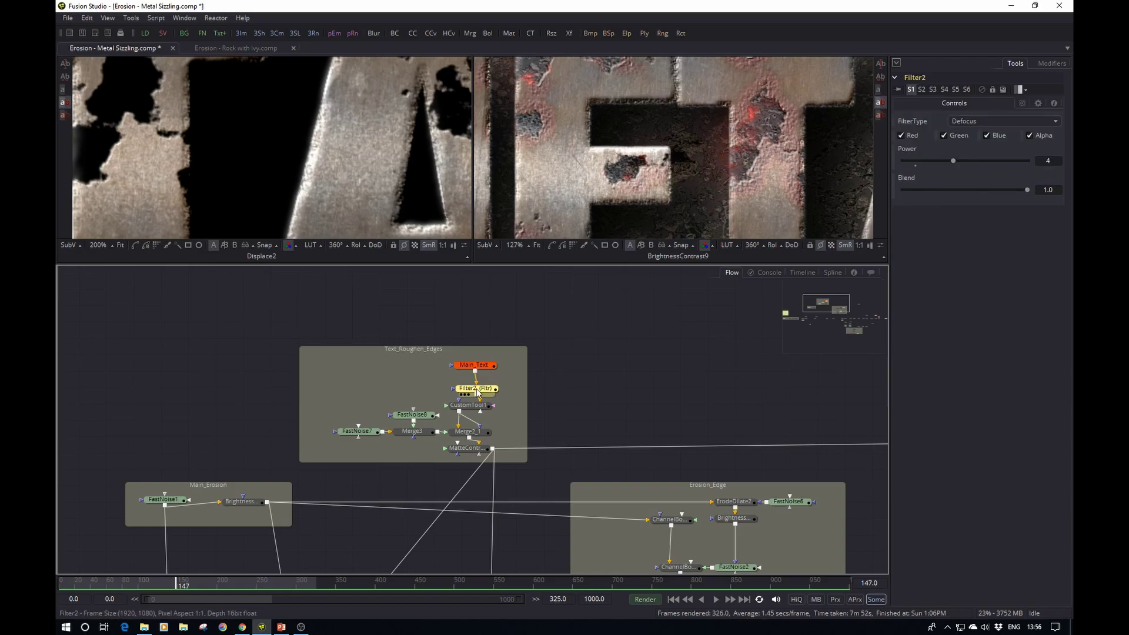
scroll(322, 151, down, 1)
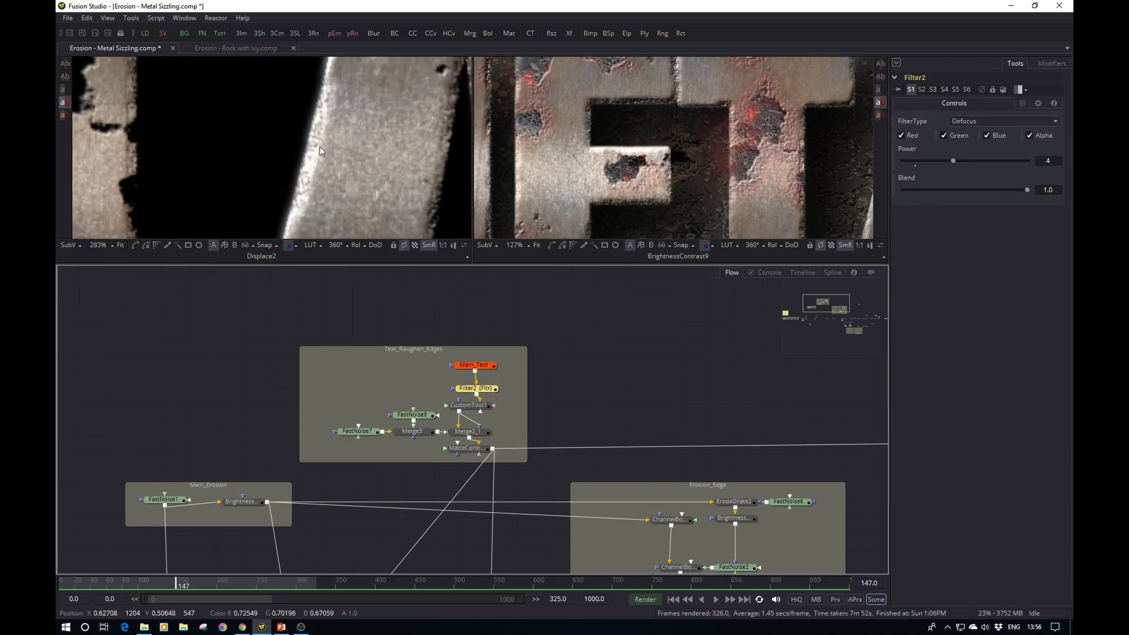
scroll(319, 147, down, 1)
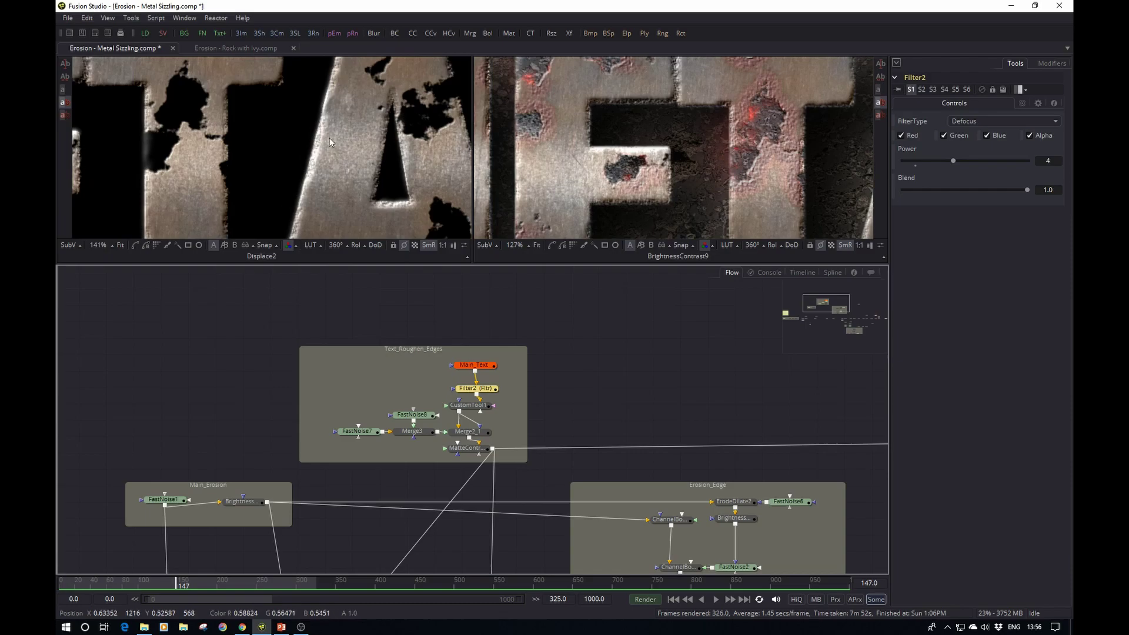
drag(587, 456, 395, 294)
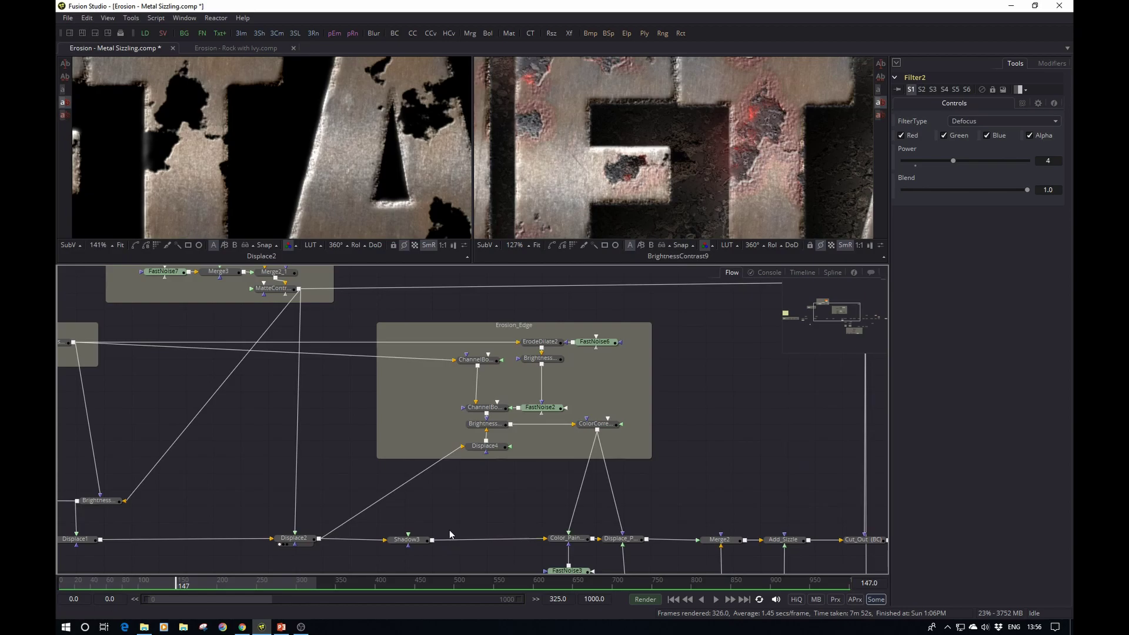
- Select Shadow3, keep it aligned on the pipe, and view its output zoomed in the left viewer
click(407, 539)
drag(407, 539, 435, 547)
key(1)
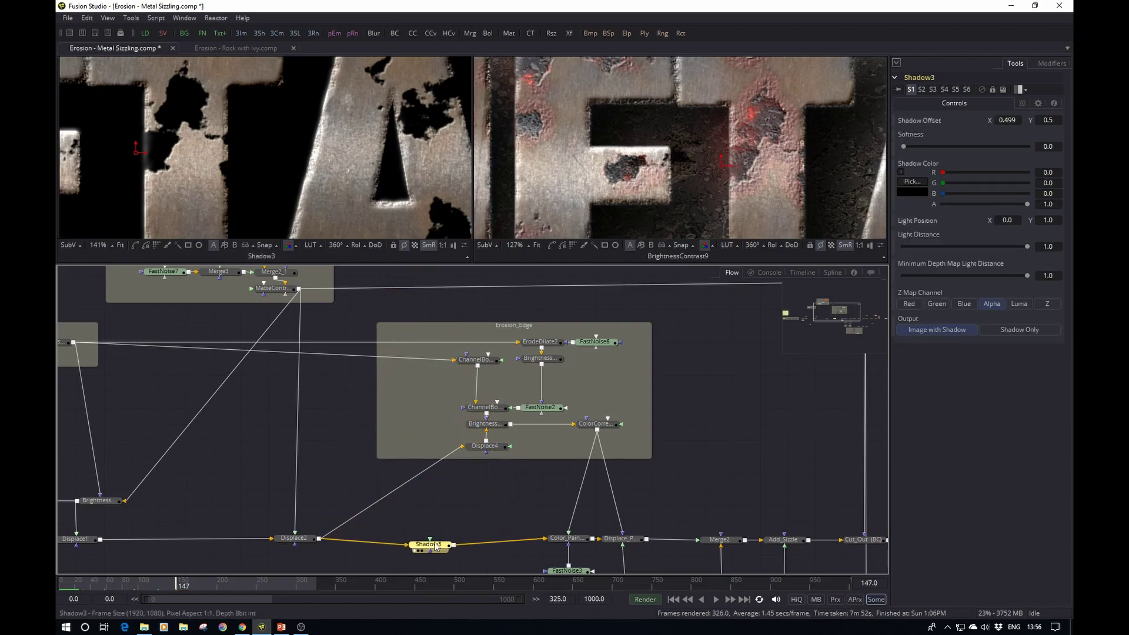
drag(429, 547, 423, 543)
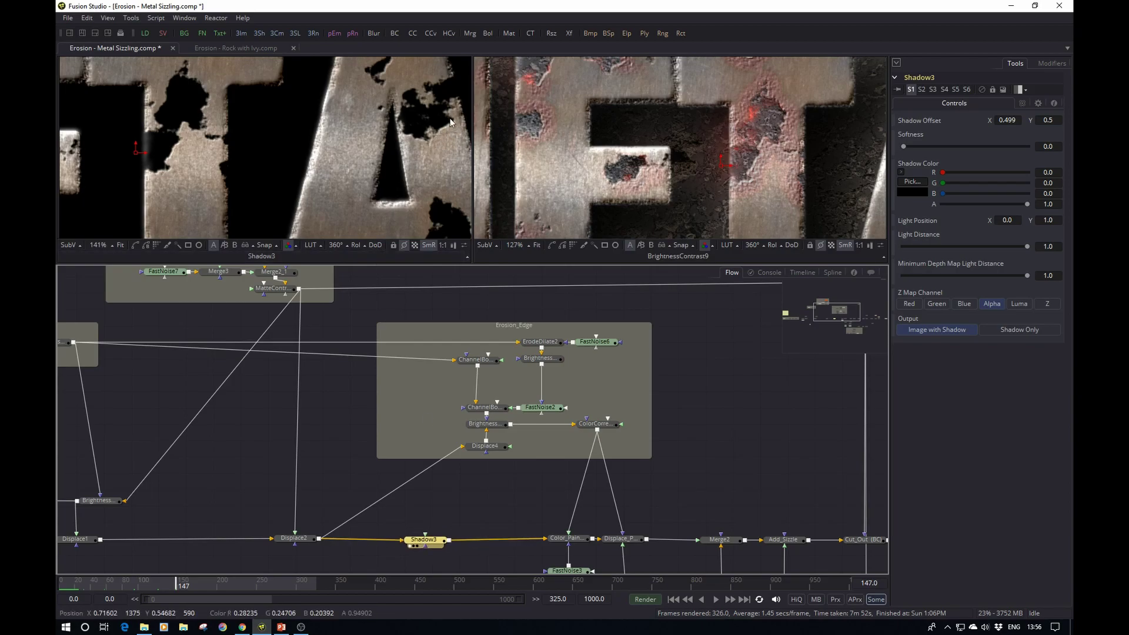
scroll(451, 122, up, 3)
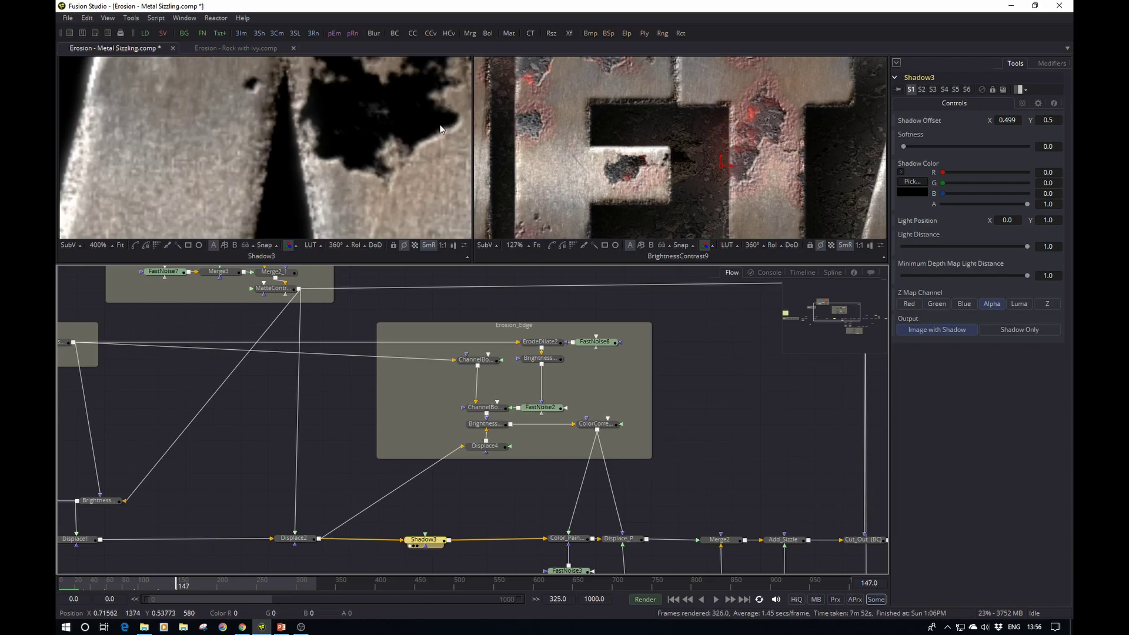
- Check Color_Paint_Edge, then toggle Shadow3 off and on with Ctrl+P to compare
click(565, 539)
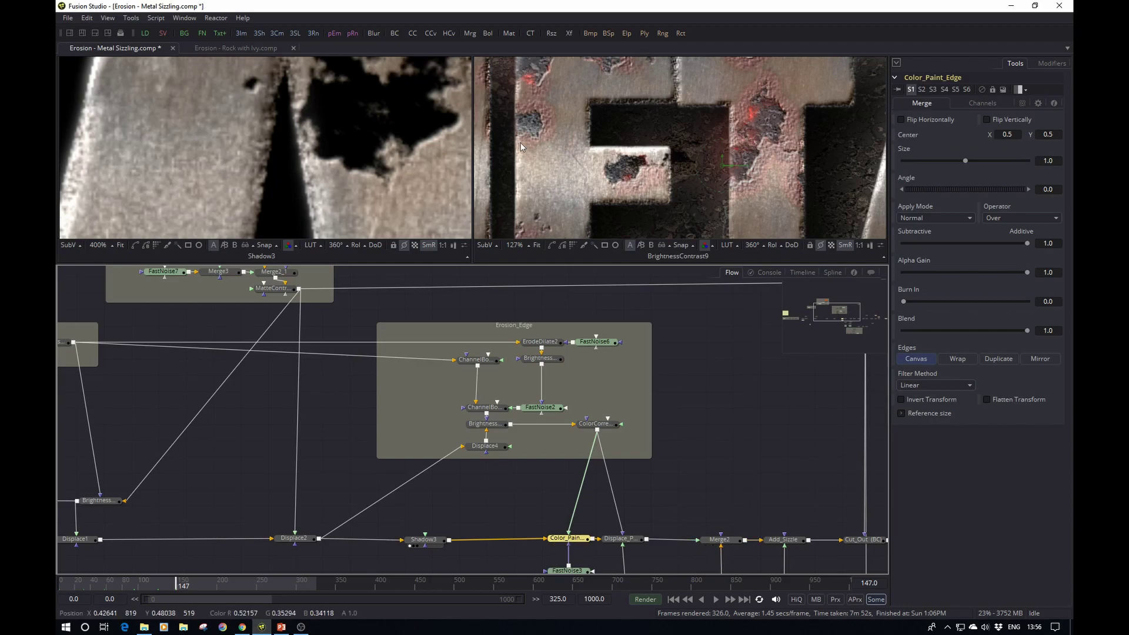
scroll(535, 129, up, 2)
click(425, 540)
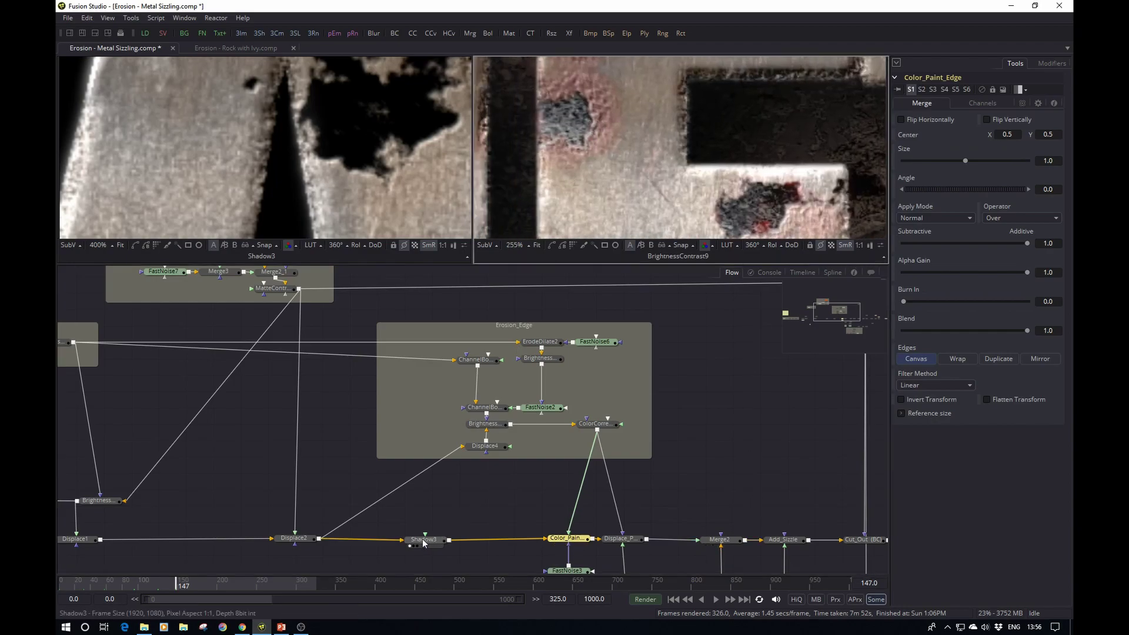
key(ctrl+p)
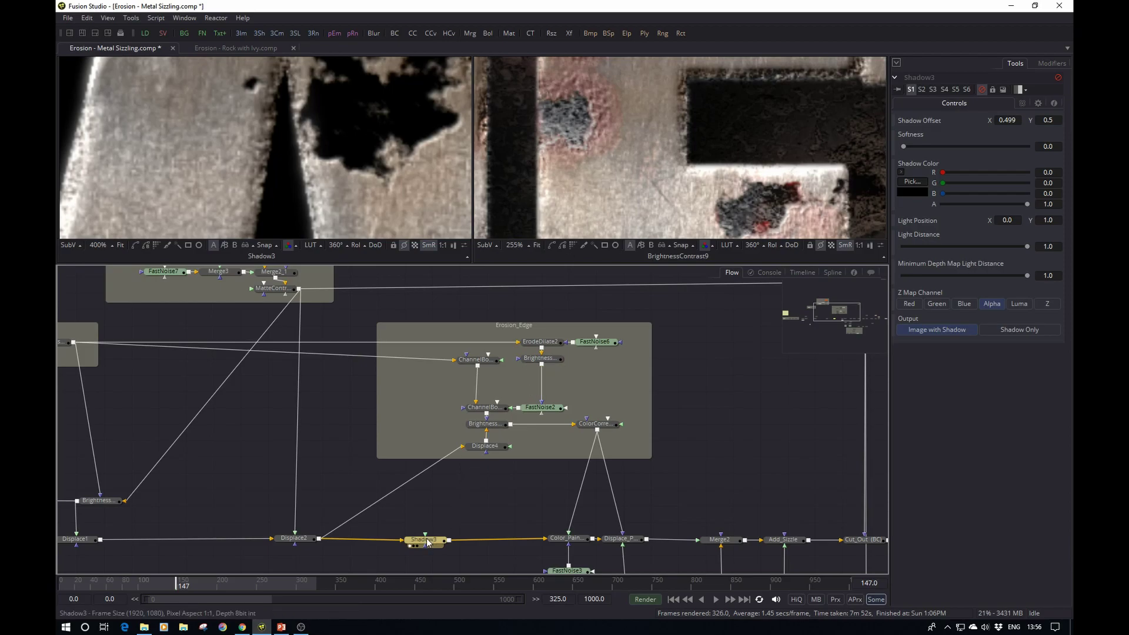
key(ctrl+p)
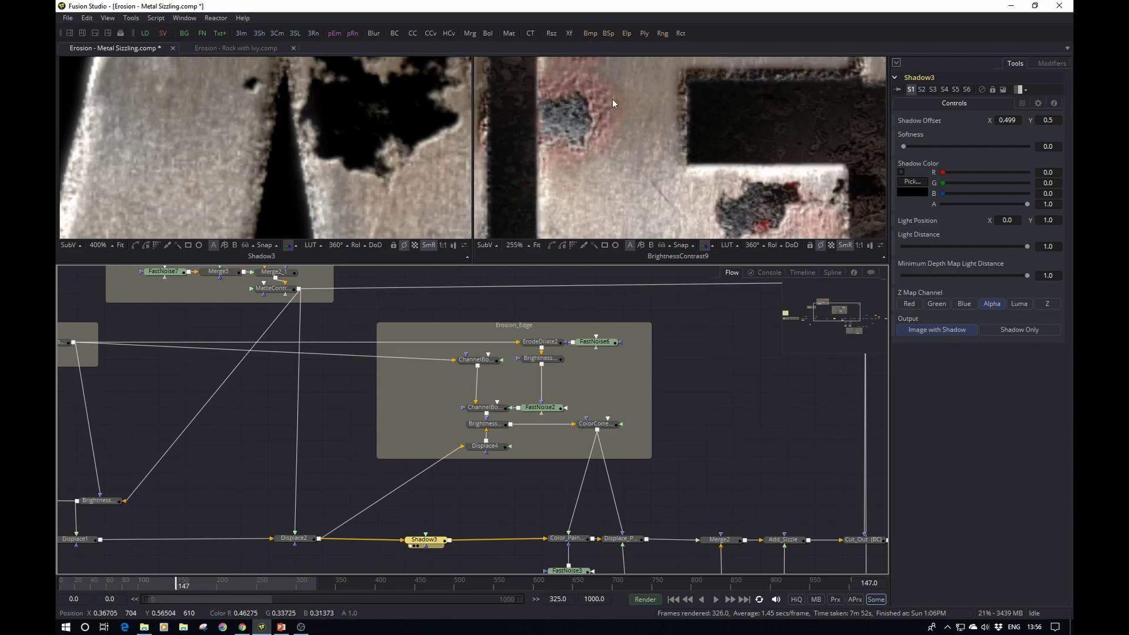
scroll(604, 100, down, 2)
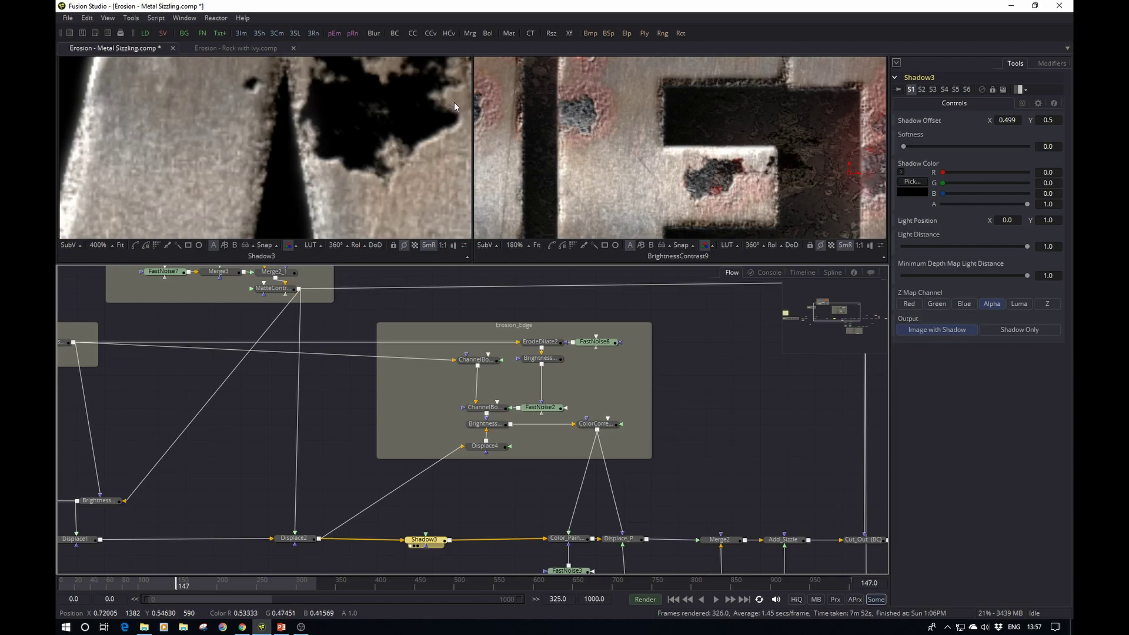
- Review ErodeDilate2 and view ColorCorrector1's output in the left viewer
click(547, 345)
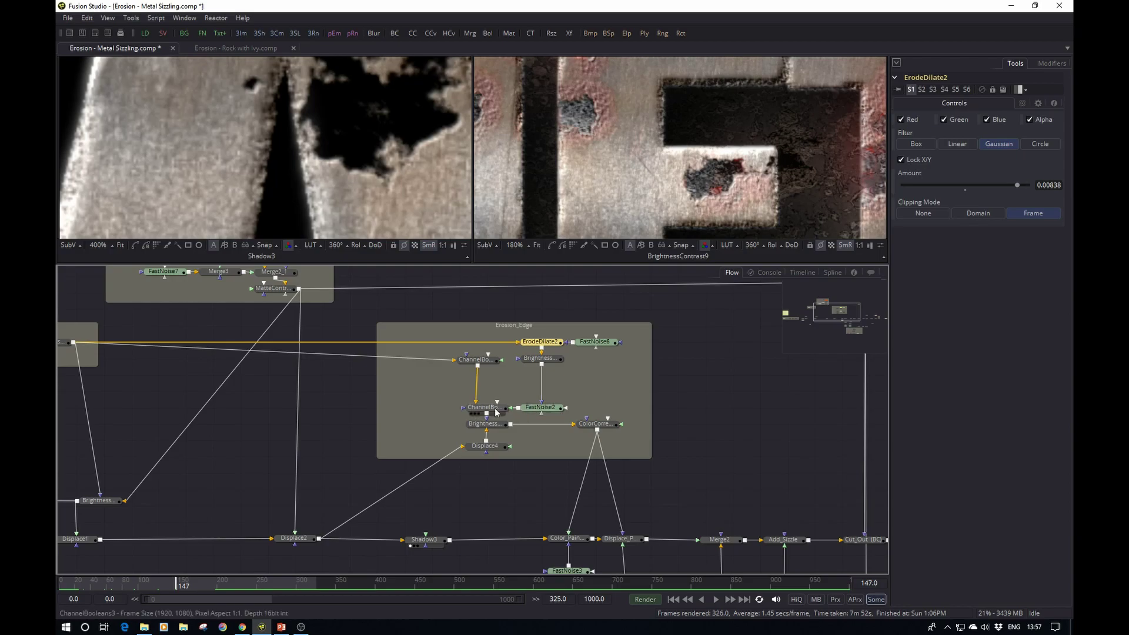
mouse_move(494, 413)
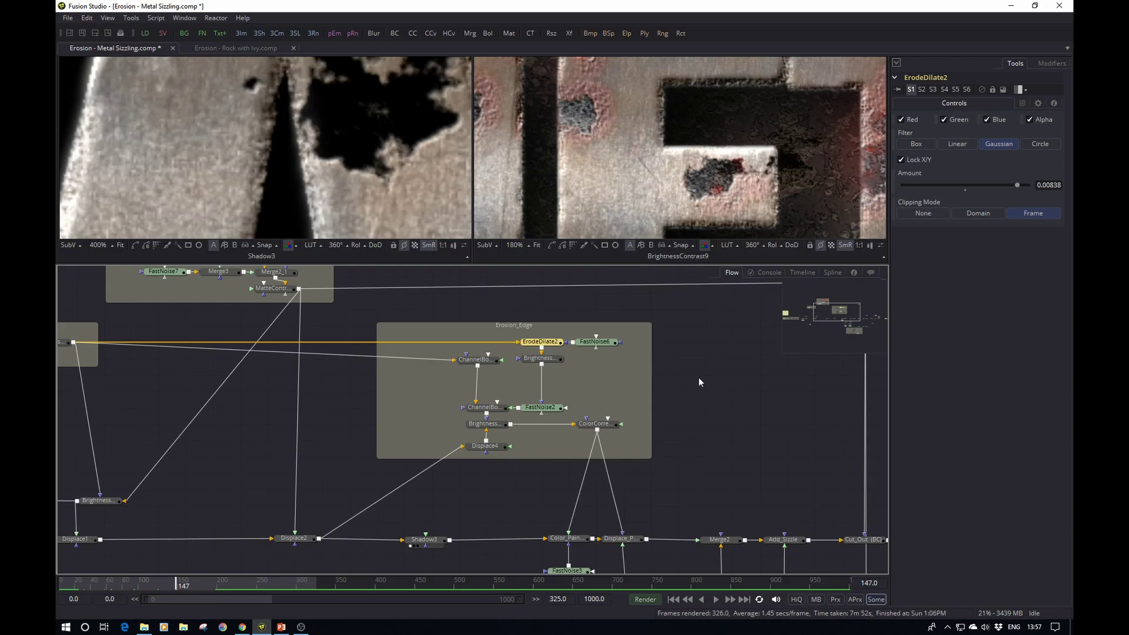
click(593, 426)
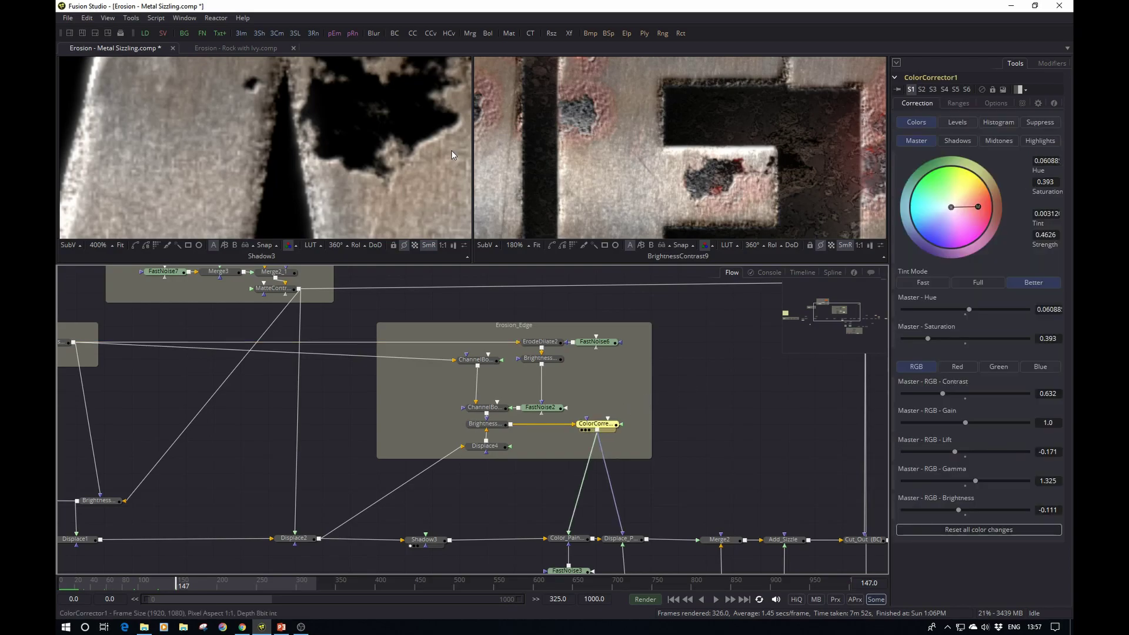
key(1)
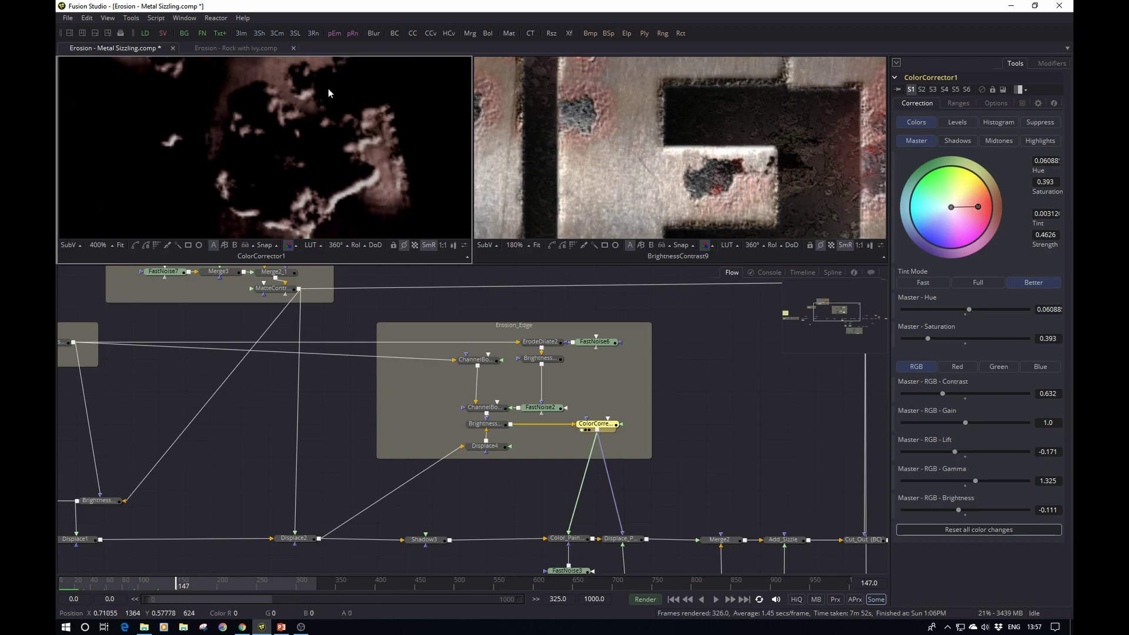
scroll(328, 88, down, 3)
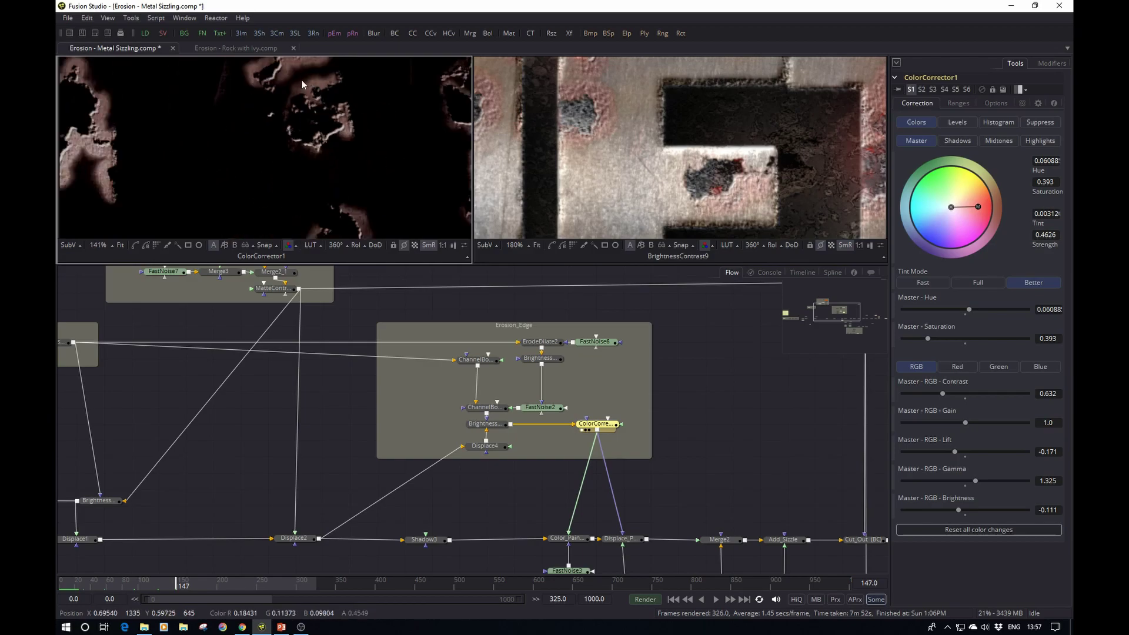
- View the Color_Paint_Edge merge output, then return to ColorCorrector1's settings
drag(714, 447, 703, 423)
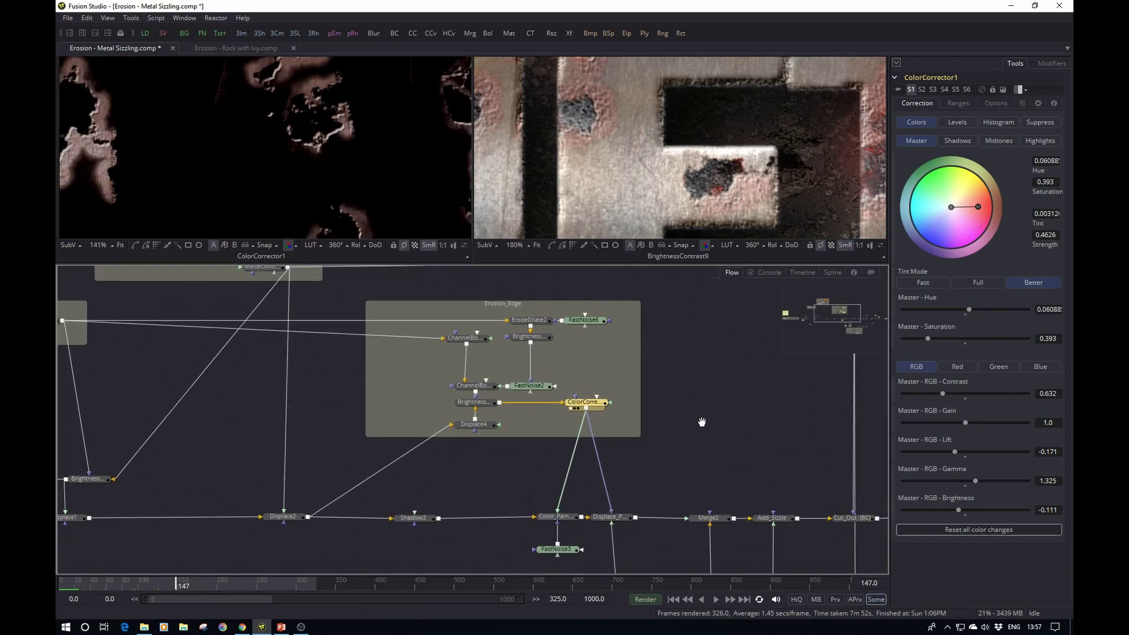
click(574, 516)
key(1)
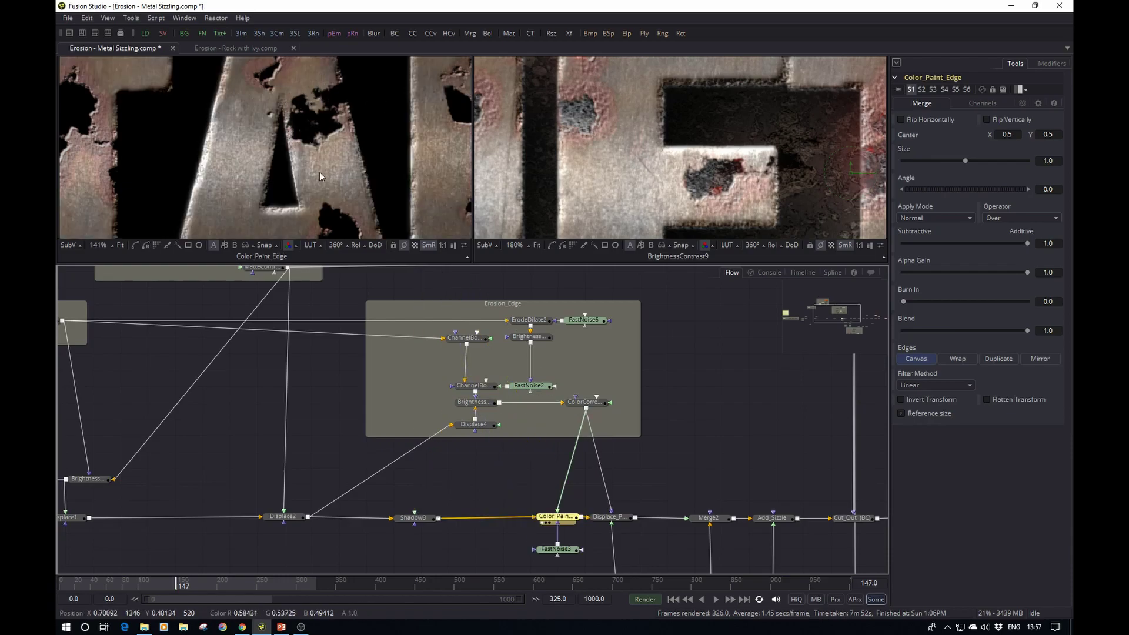
click(582, 402)
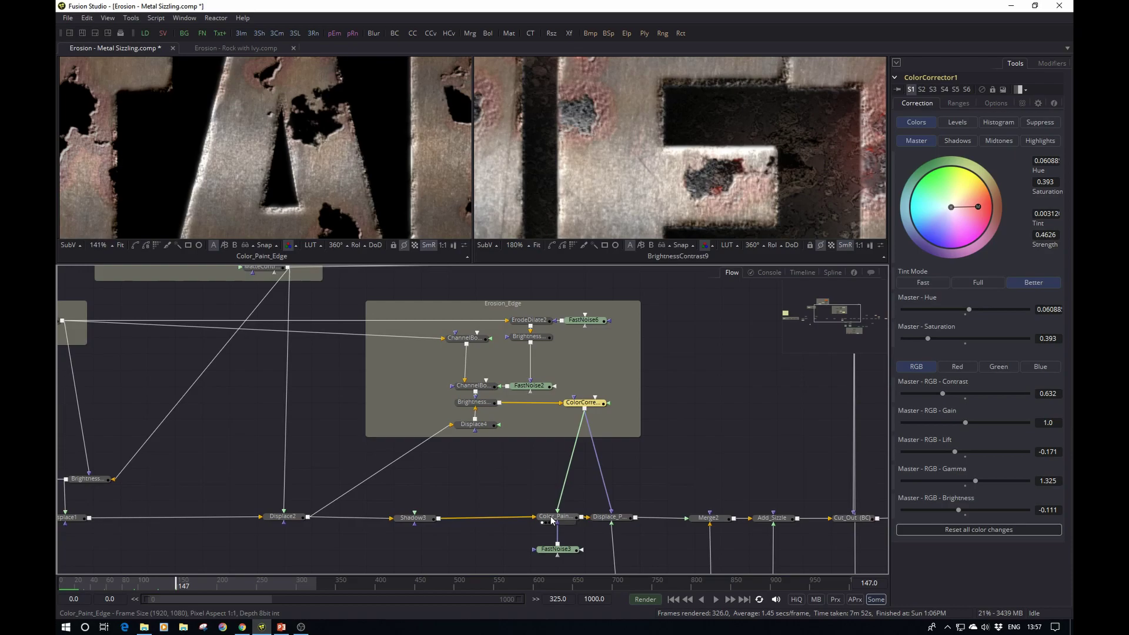
- View Displace_Paint_Edge close up and toggle its displacement off and on to compare
click(613, 519)
drag(613, 522, 413, 167)
scroll(276, 93, up, 3)
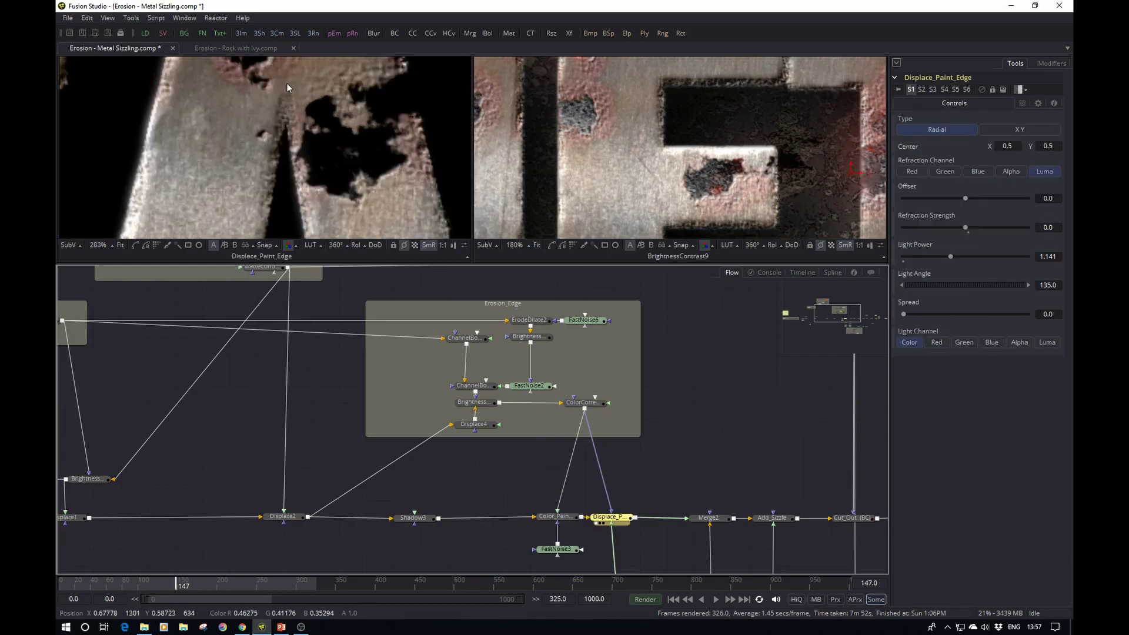
drag(287, 84, 326, 167)
click(610, 518)
key(ctrl+p)
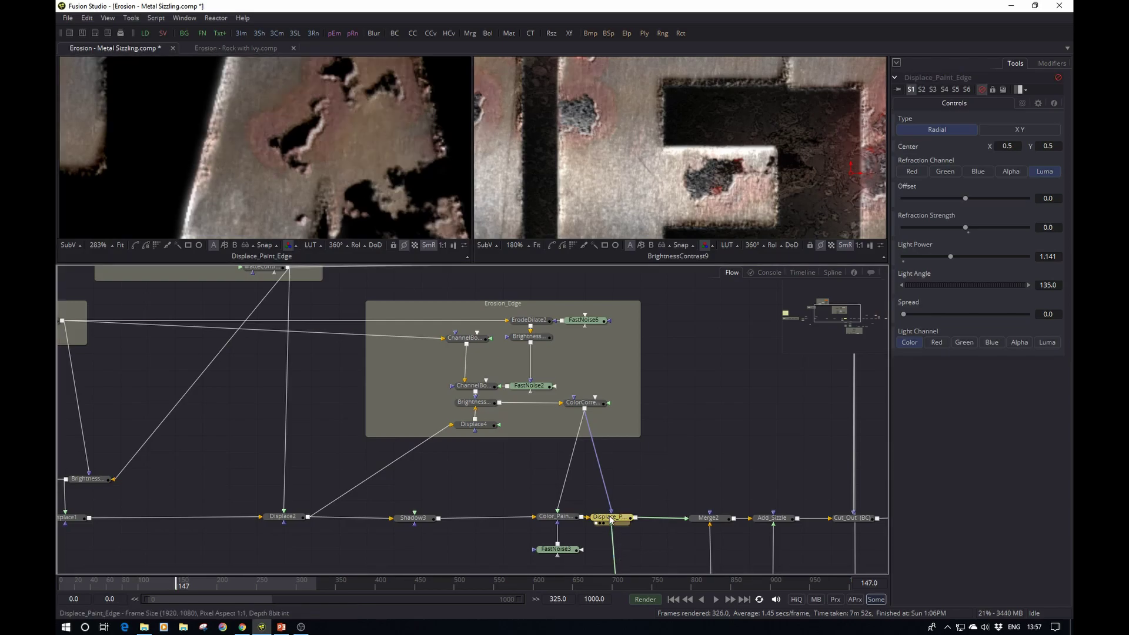
key(ctrl+p)
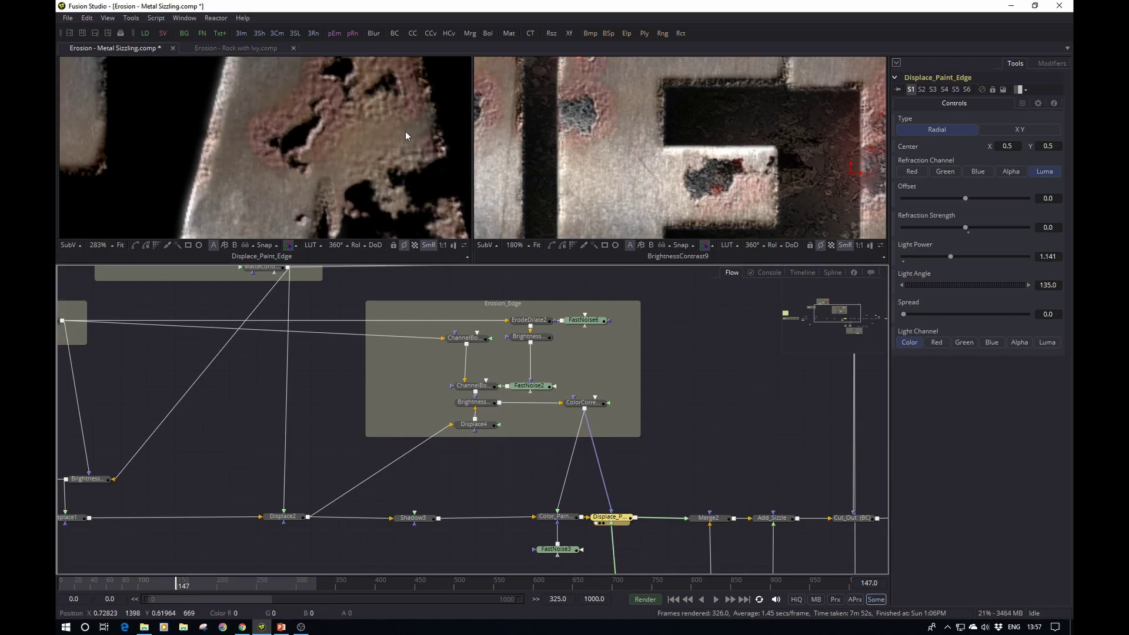
drag(680, 406, 494, 379)
drag(571, 424, 557, 317)
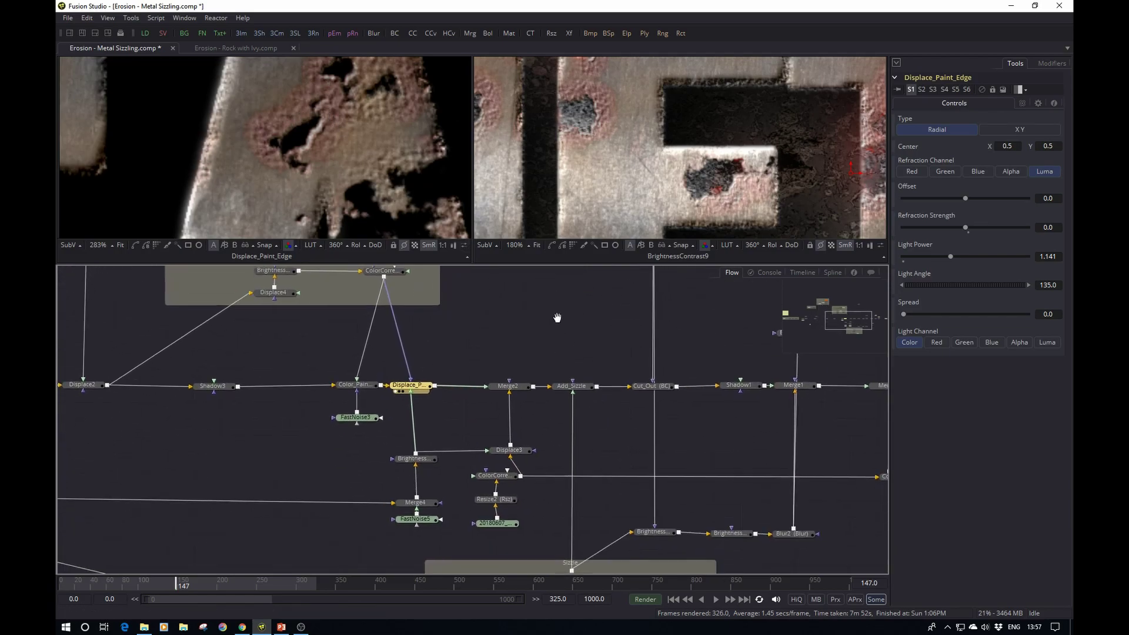
- Load Merge2 and then Cut_Out into the left viewer
click(504, 386)
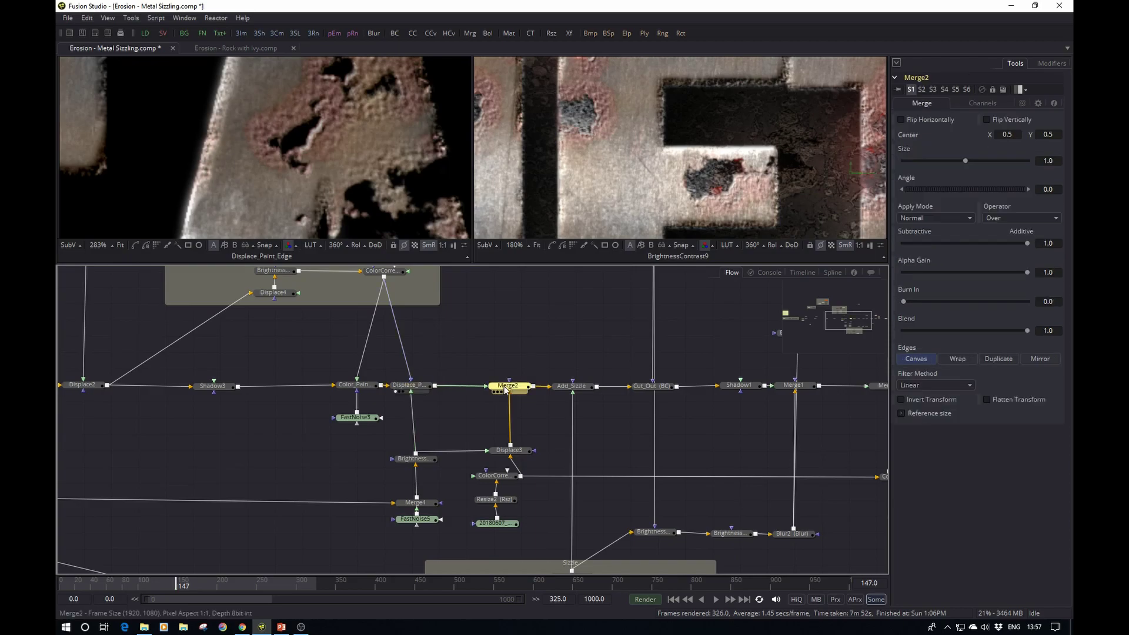
drag(506, 389, 397, 108)
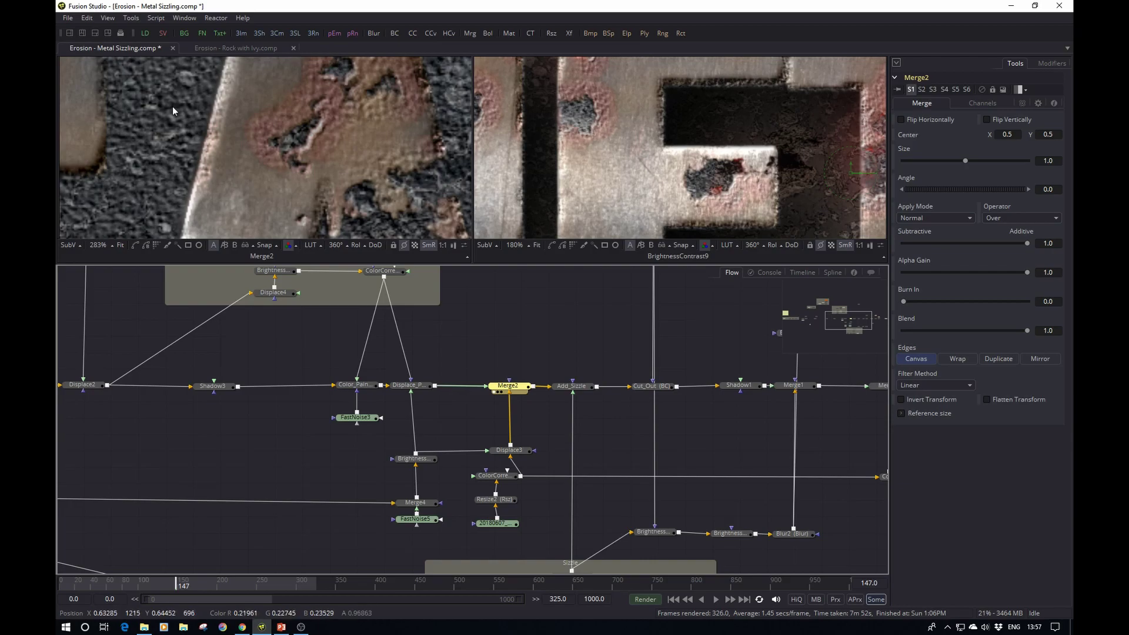
click(657, 388)
drag(657, 388, 379, 104)
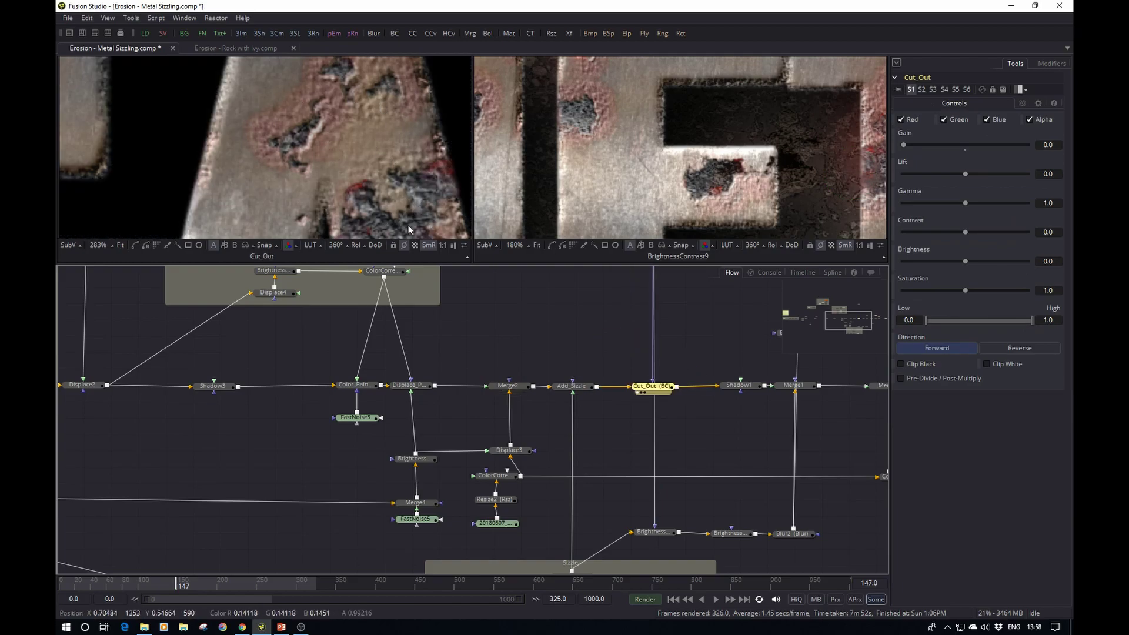
- Move further along the chain and load the Add_Sizzle merge into the left viewer
scroll(416, 157, down, 2)
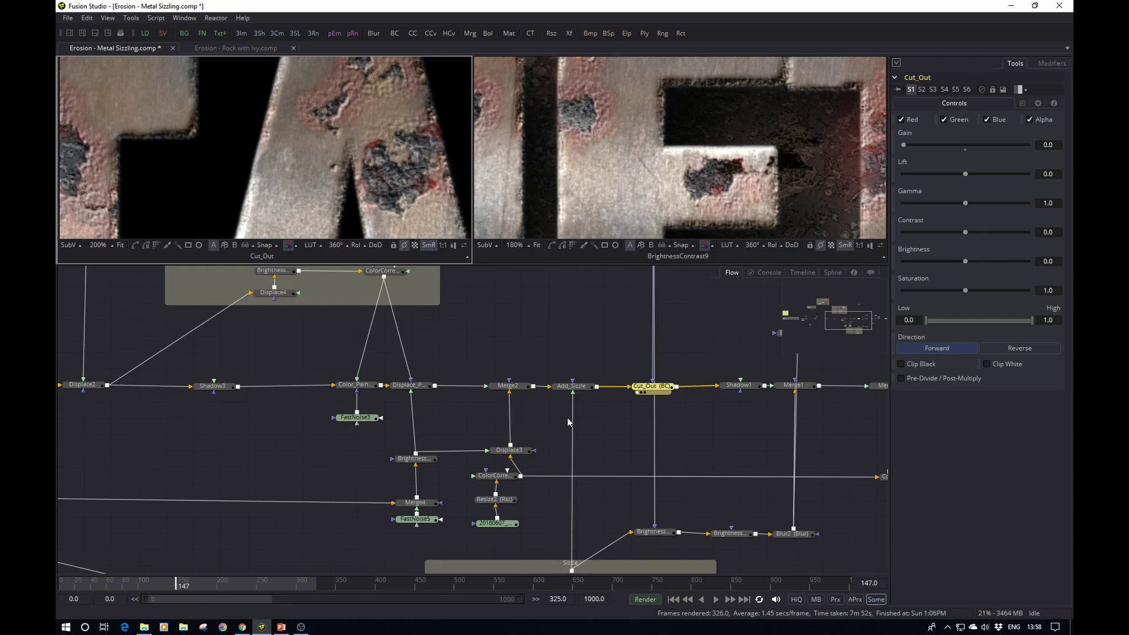
drag(606, 429, 538, 417)
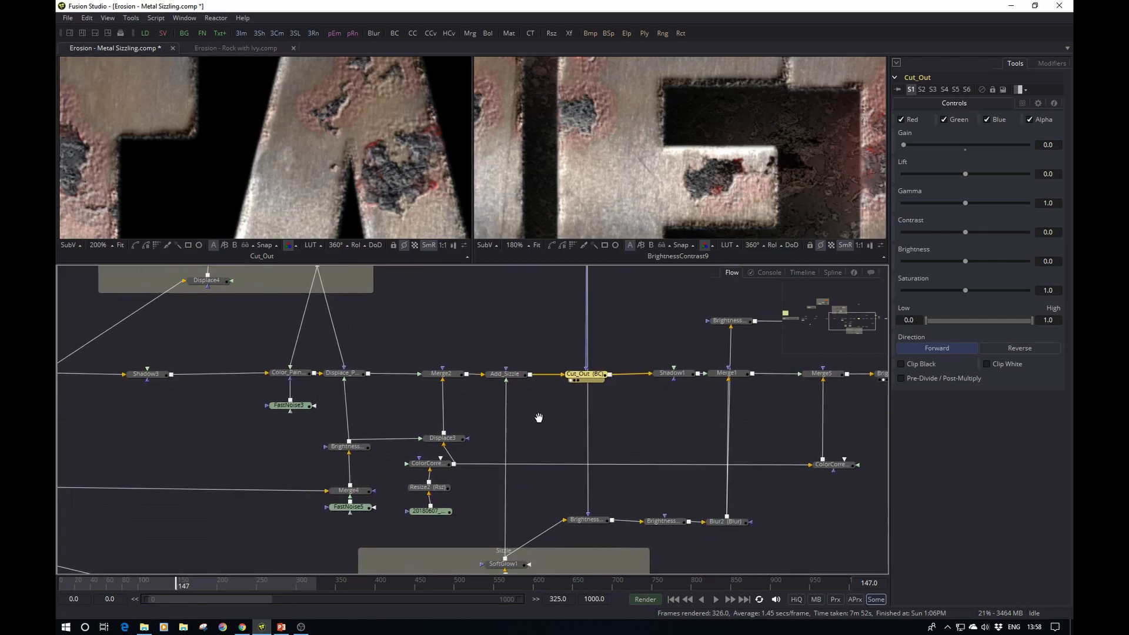
click(518, 377)
drag(517, 376, 399, 129)
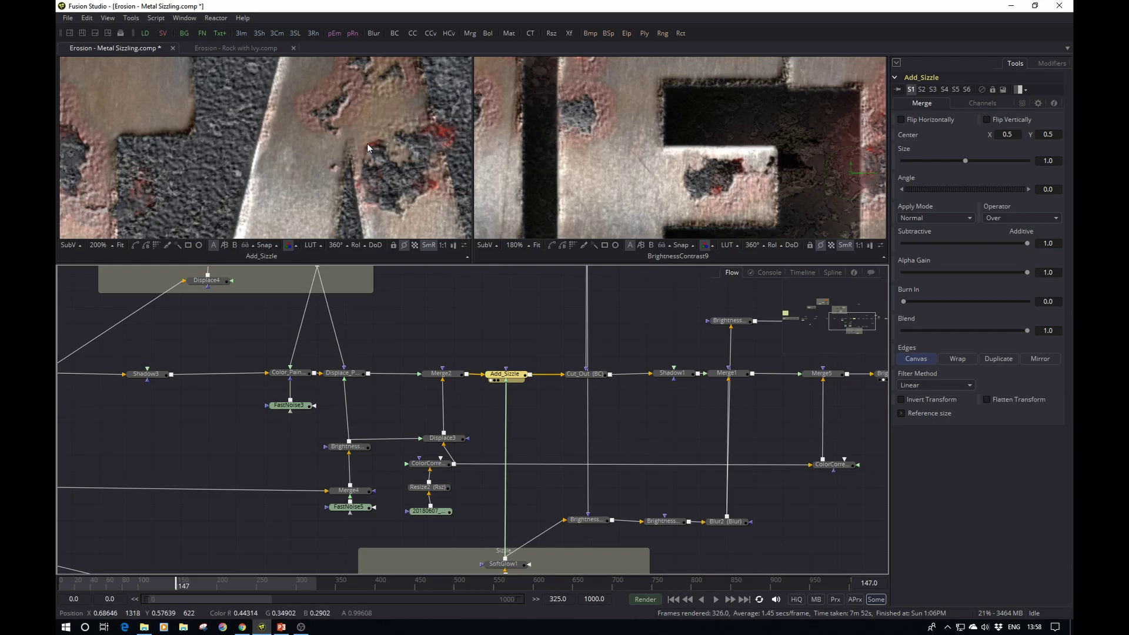
- Centre the Sizzle group in the Flow and view Filter1's edge-detected noise
drag(536, 487, 523, 304)
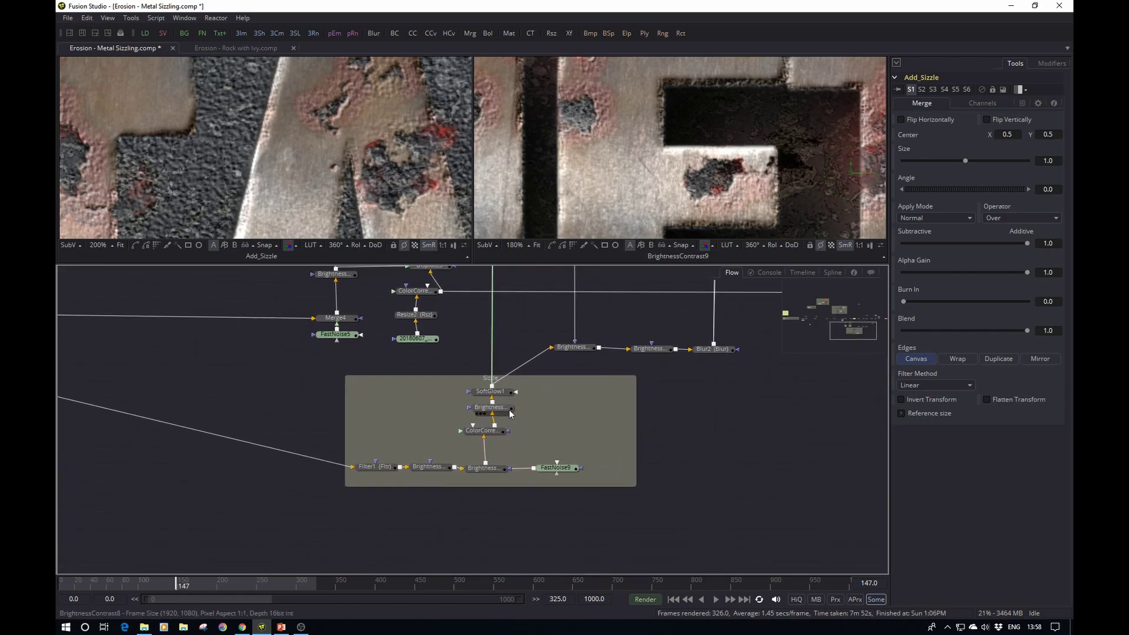
drag(214, 429, 409, 589)
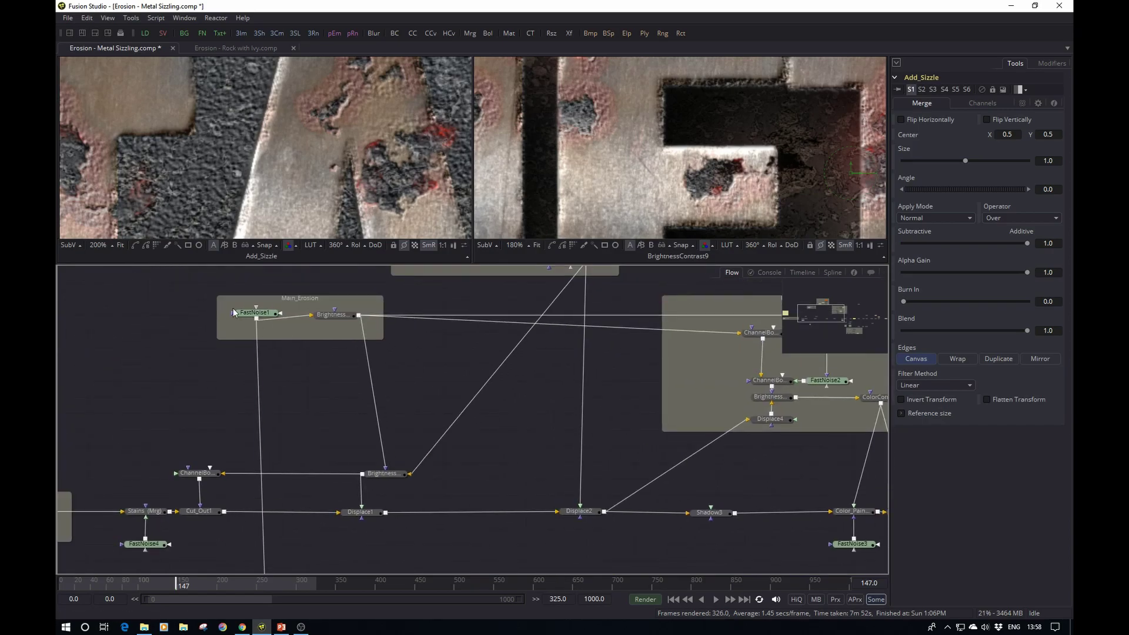
drag(415, 467, 151, 294)
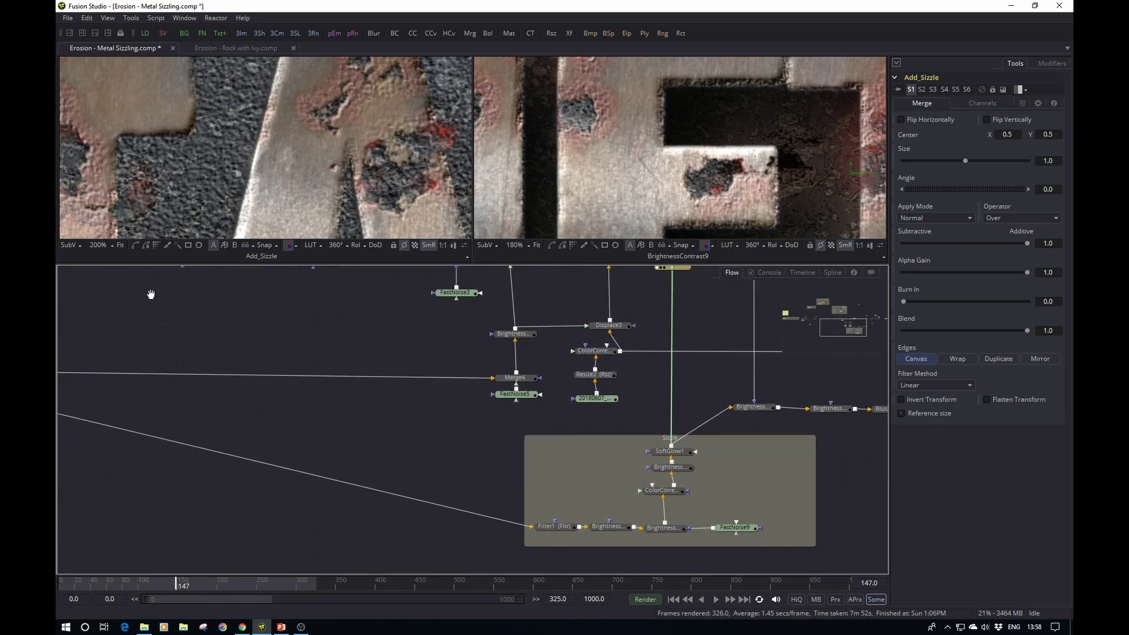
drag(371, 457, 245, 389)
click(363, 450)
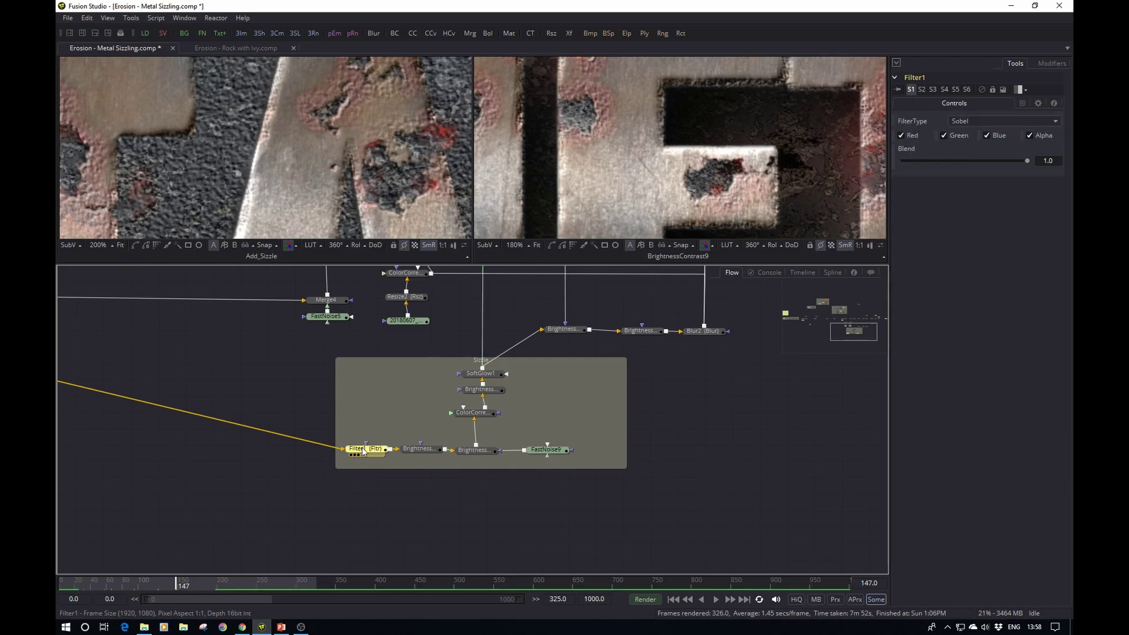
key(1)
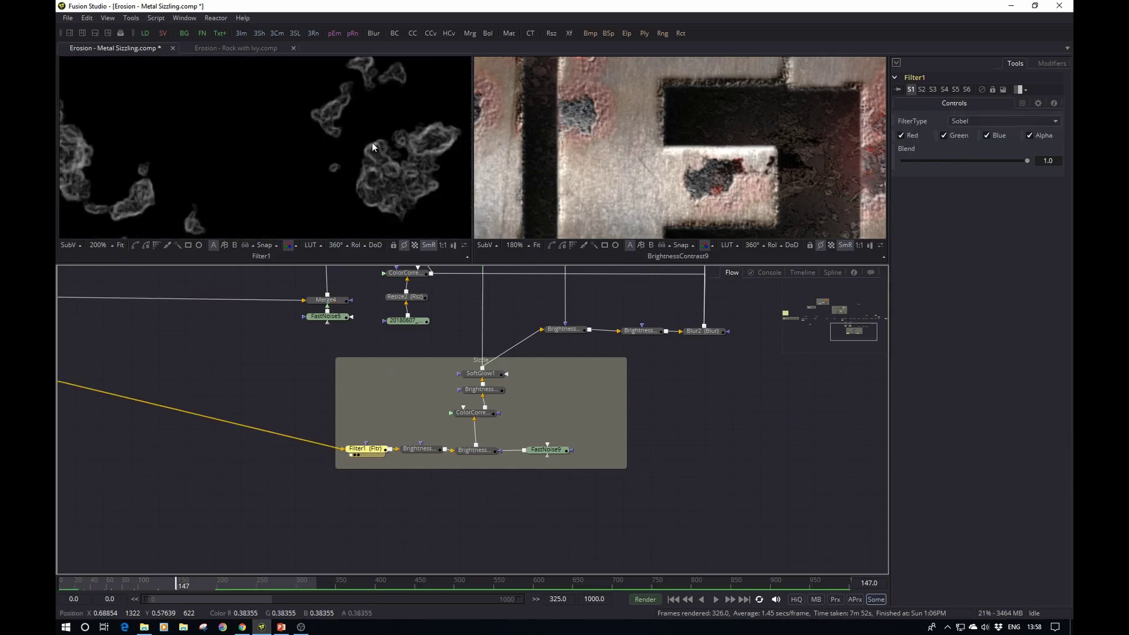
- View BrightnessContrast4 and then BrightnessContrast5, zoom in, and select FastNoise9
click(420, 450)
drag(421, 454, 378, 175)
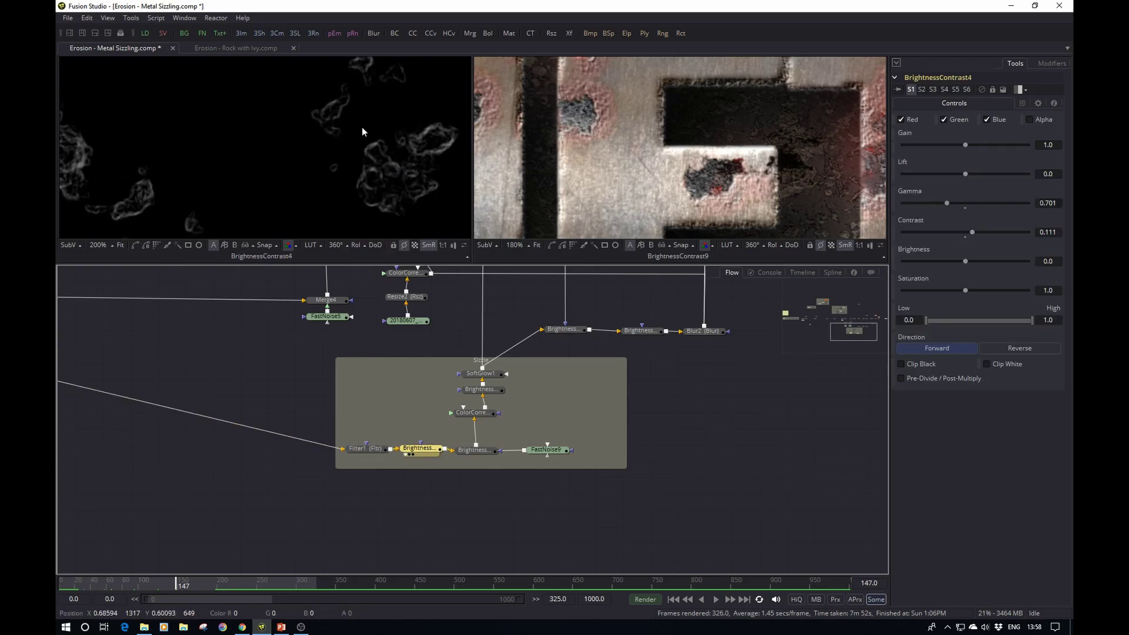
click(475, 449)
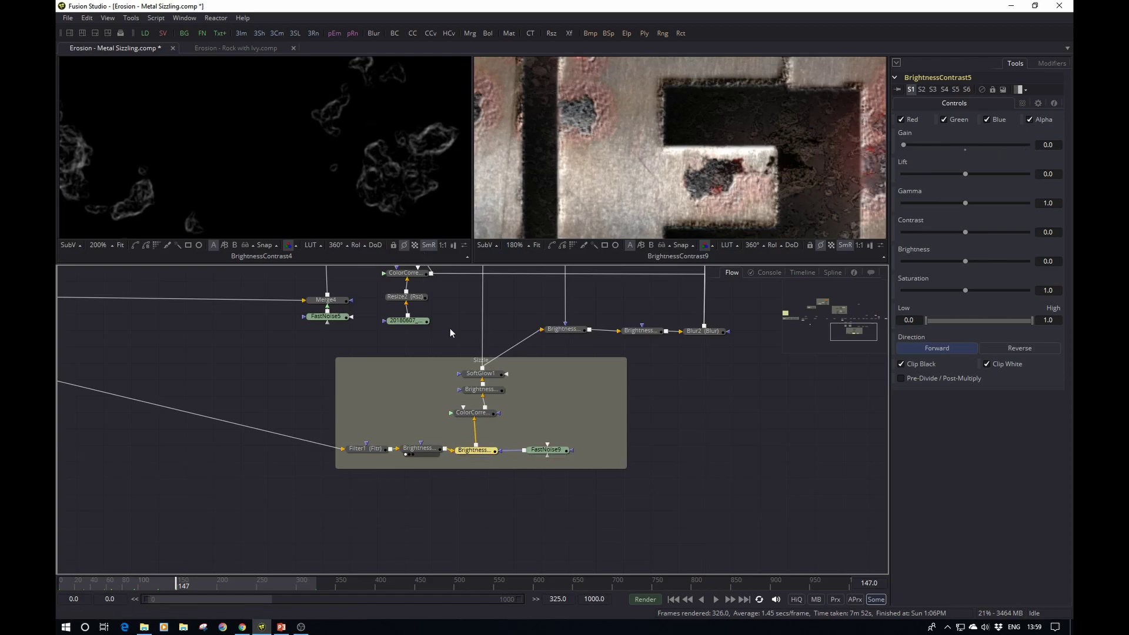
drag(357, 143, 355, 148)
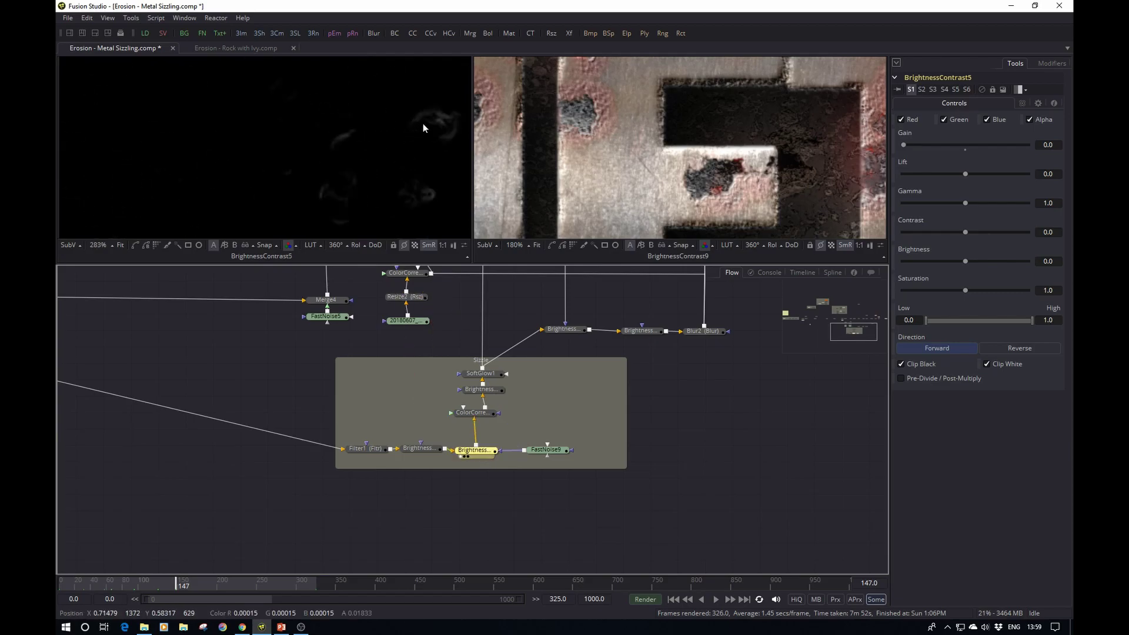
scroll(441, 121, up, 2)
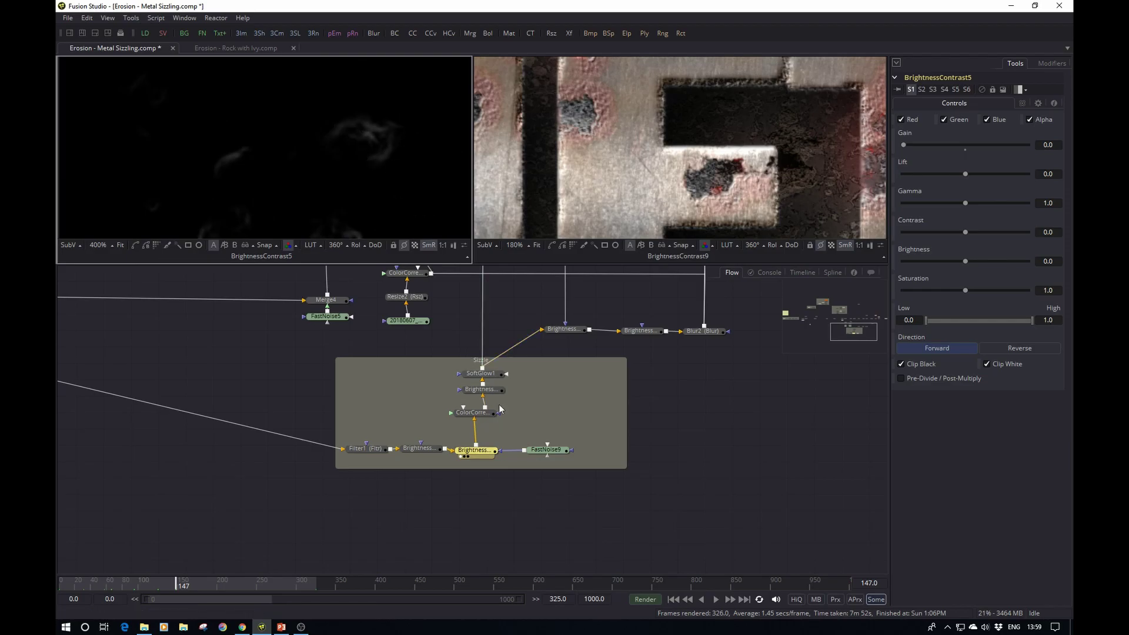
click(533, 451)
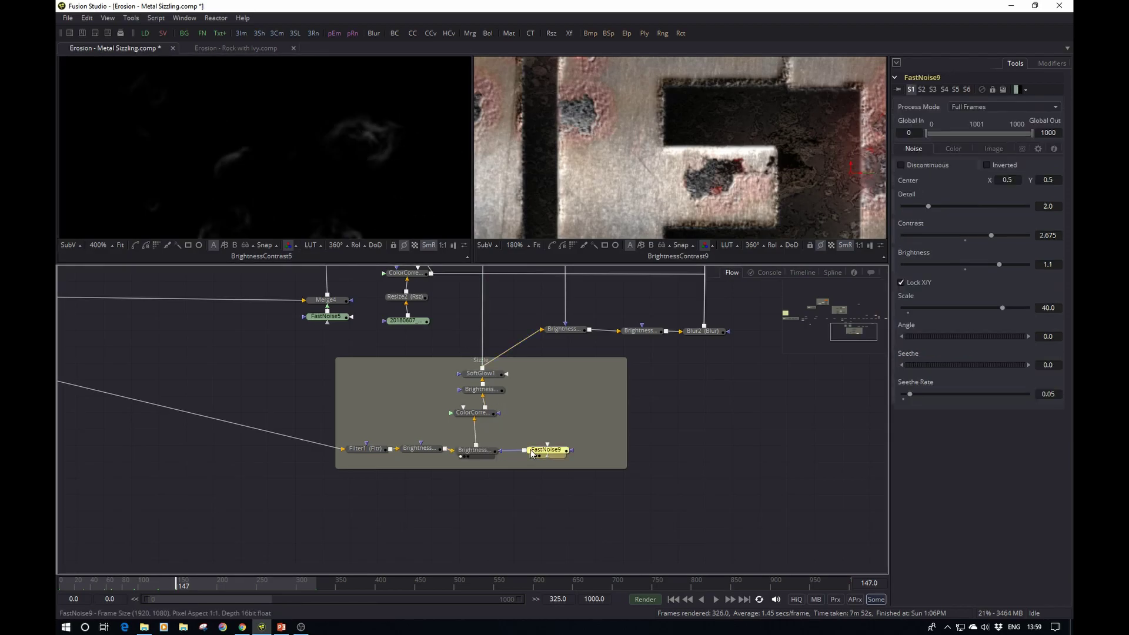
key(ctrl+p)
key(ctrl+p)
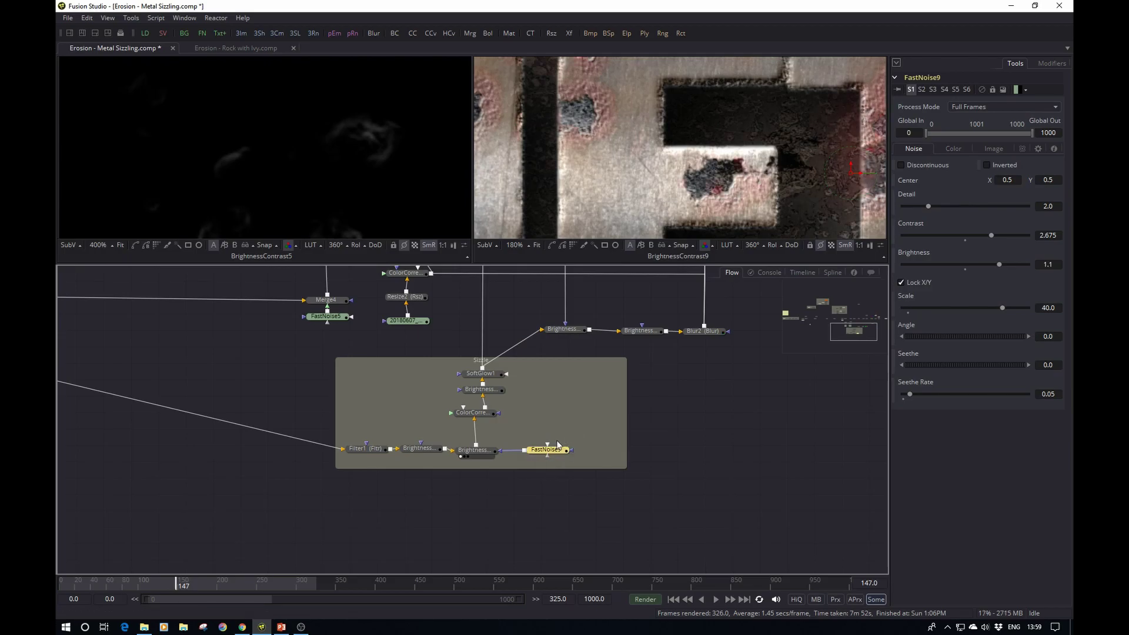
click(479, 452)
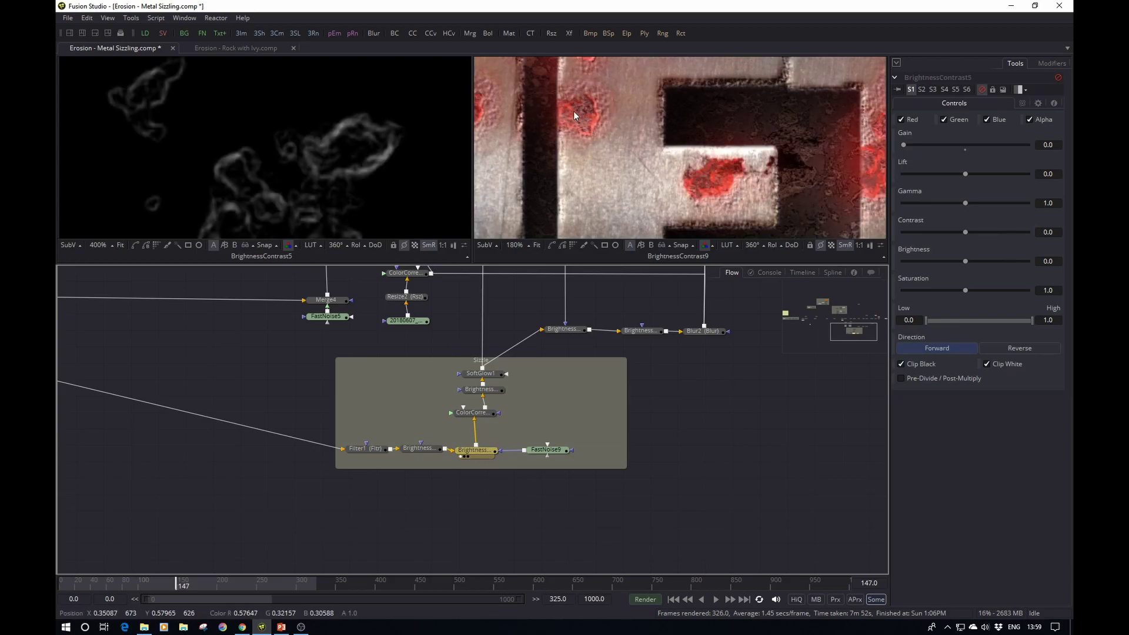
scroll(703, 170, down, 2)
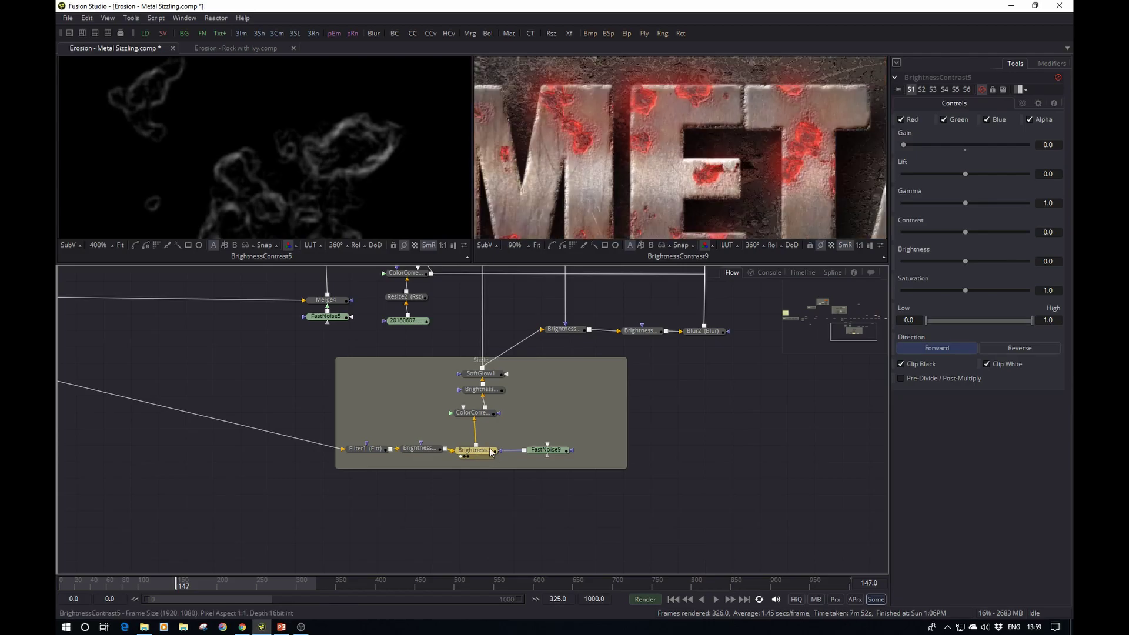
key(ctrl+p)
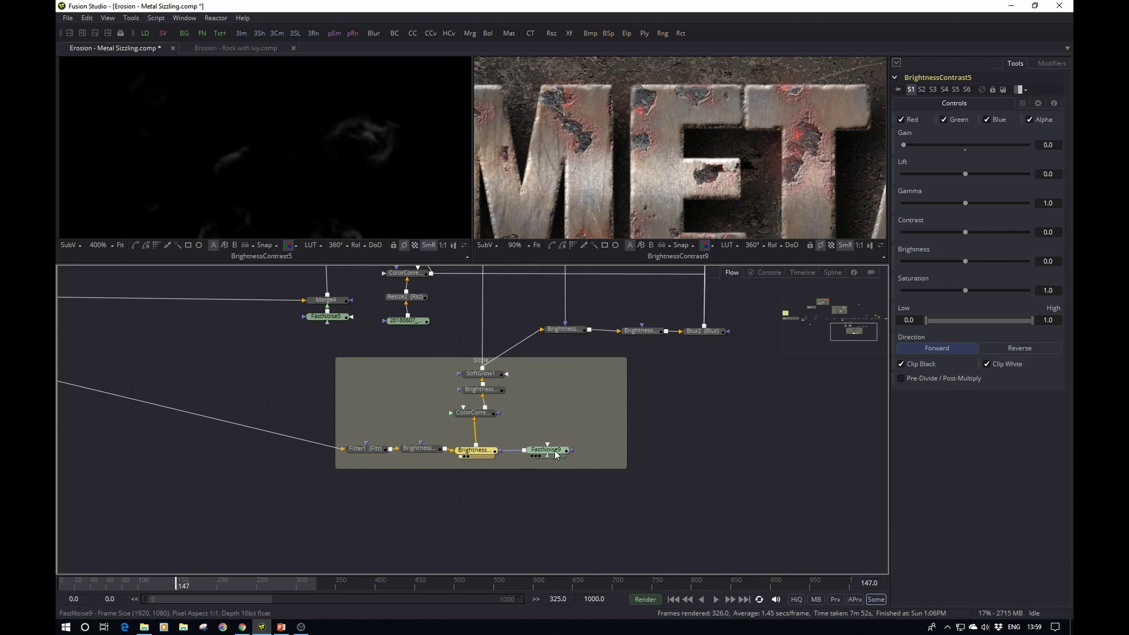
click(555, 454)
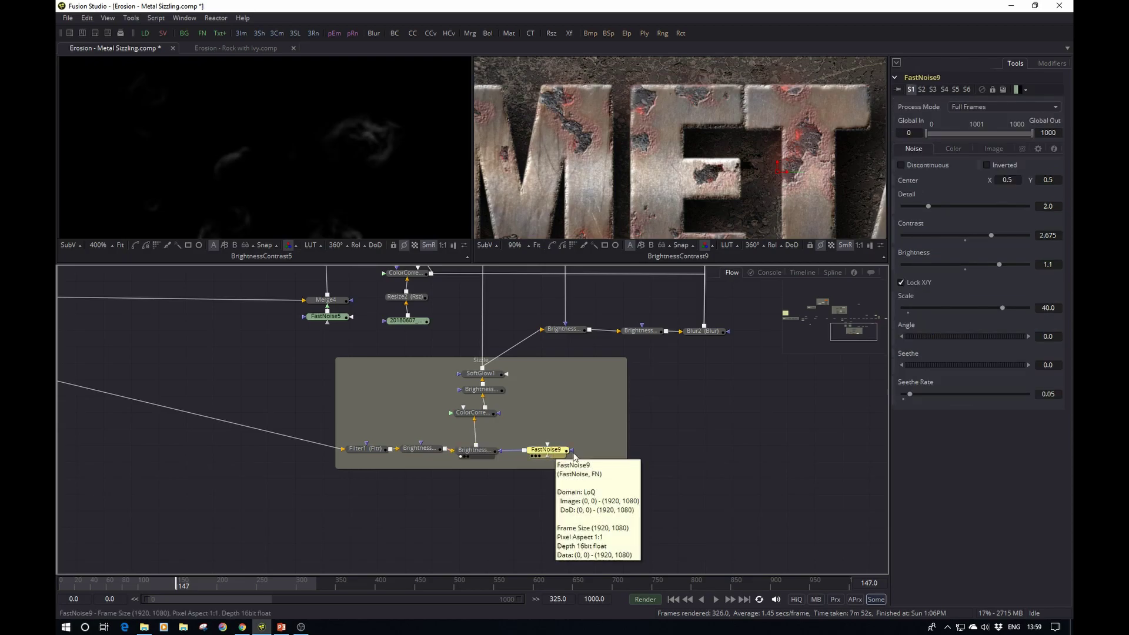
scroll(812, 136, up, 5)
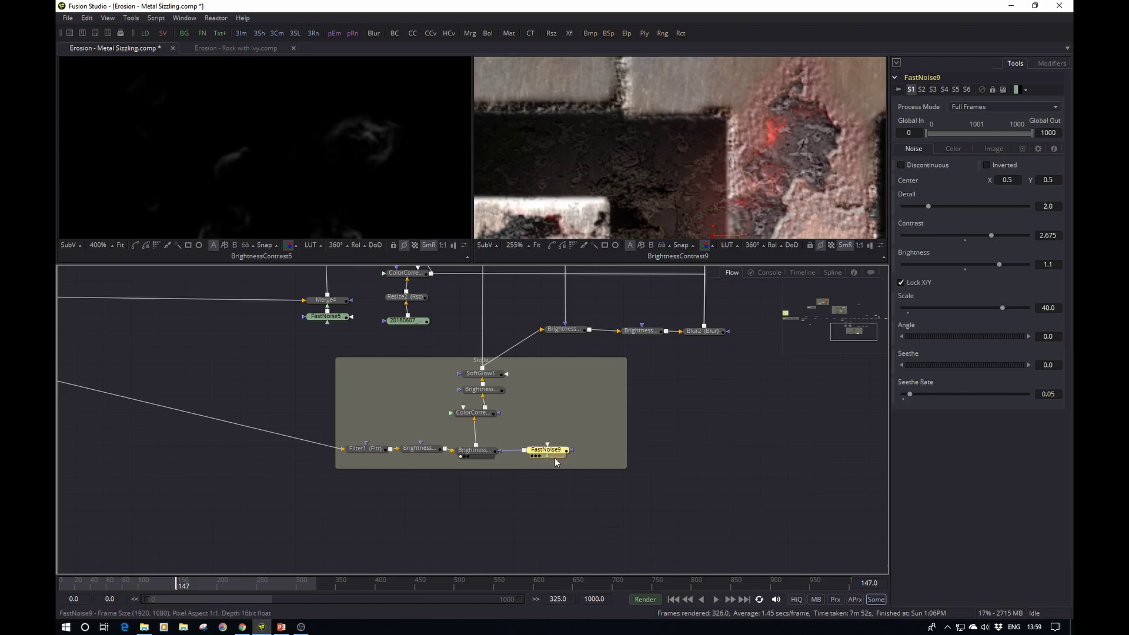
scroll(777, 110, down, 3)
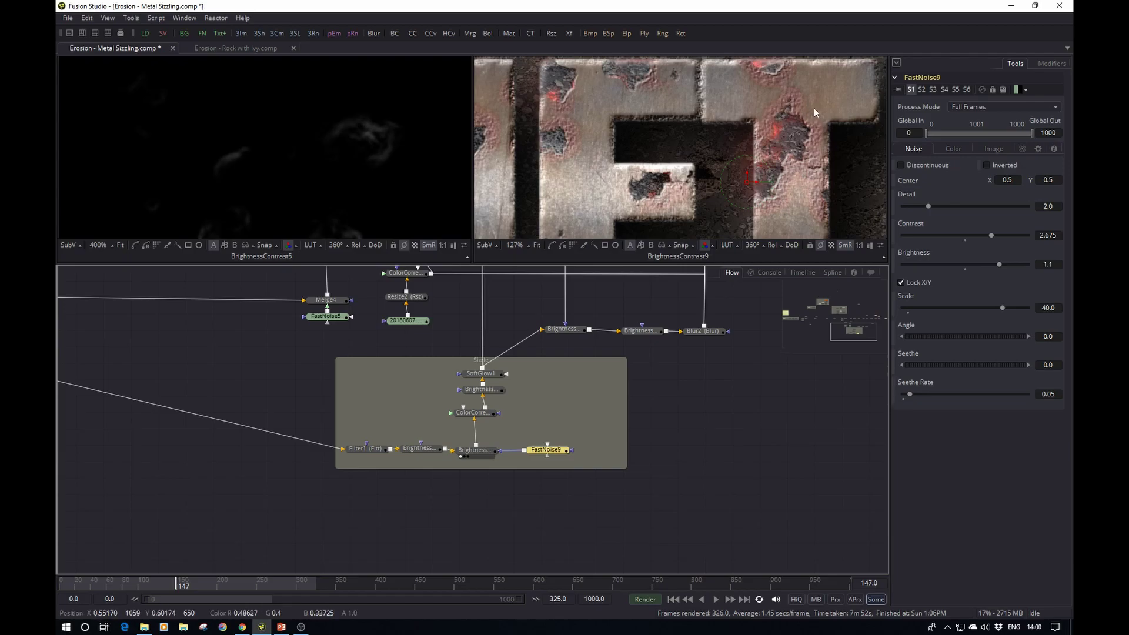
click(482, 375)
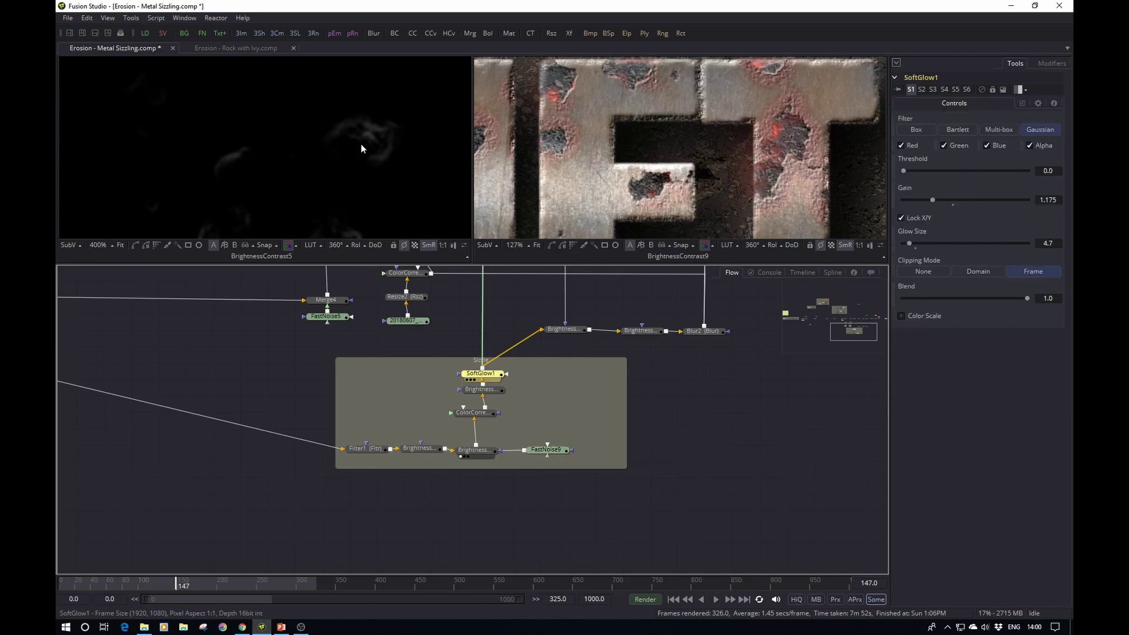
- View the SoftGlow1 red glow, then the Add_Sizzle and Cut_Out results
key(1)
scroll(361, 149, down, 2)
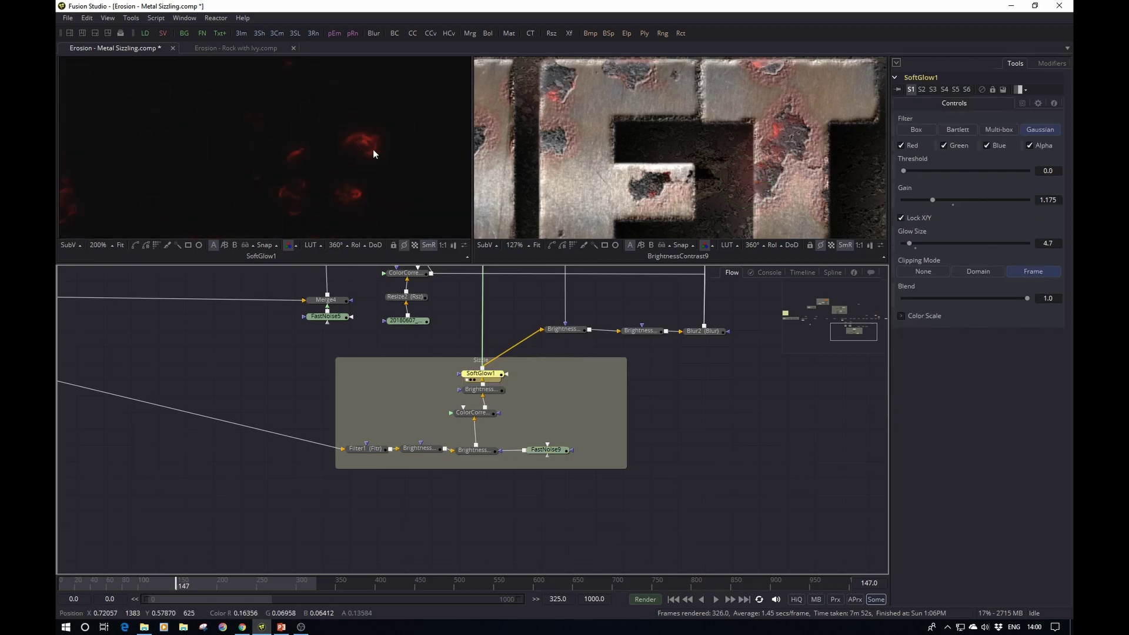
drag(509, 299, 498, 461)
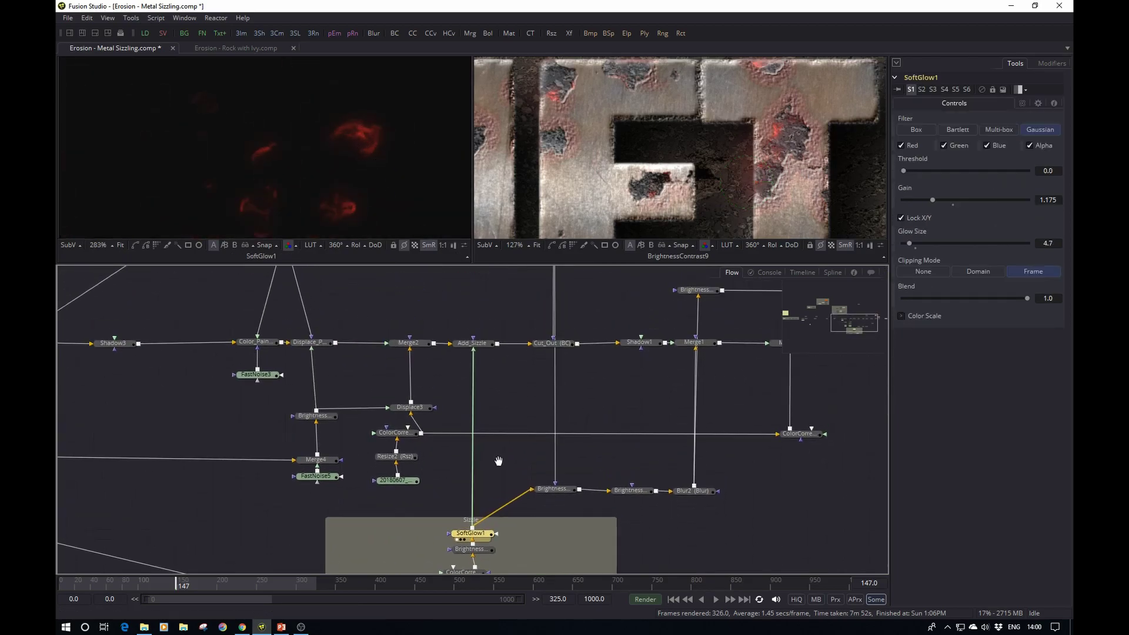
click(472, 343)
drag(478, 348, 383, 157)
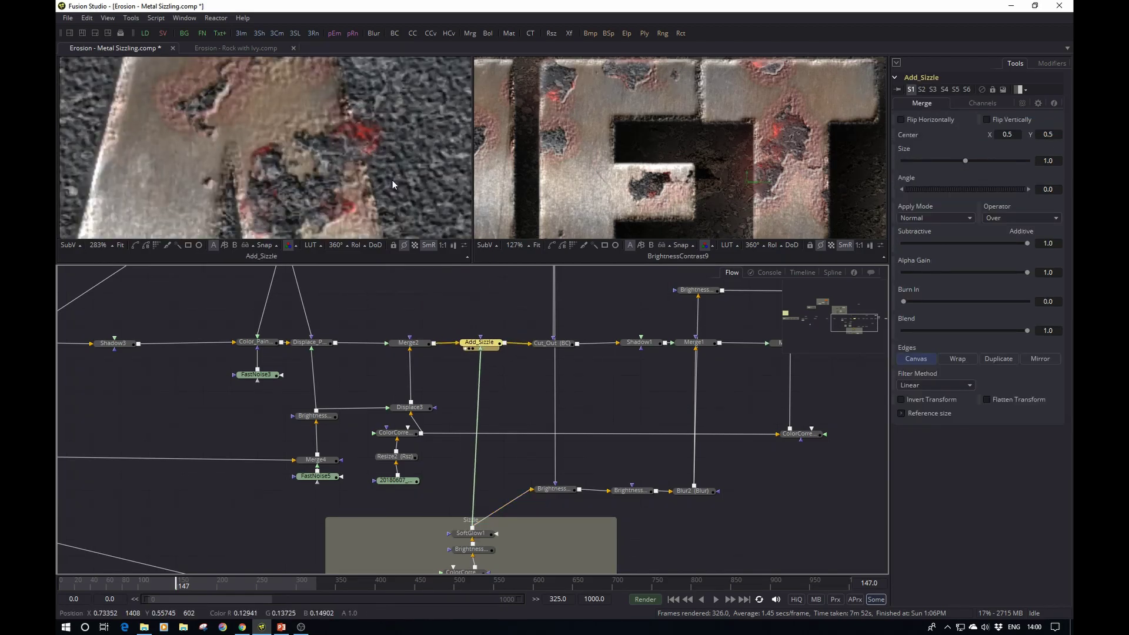
click(556, 346)
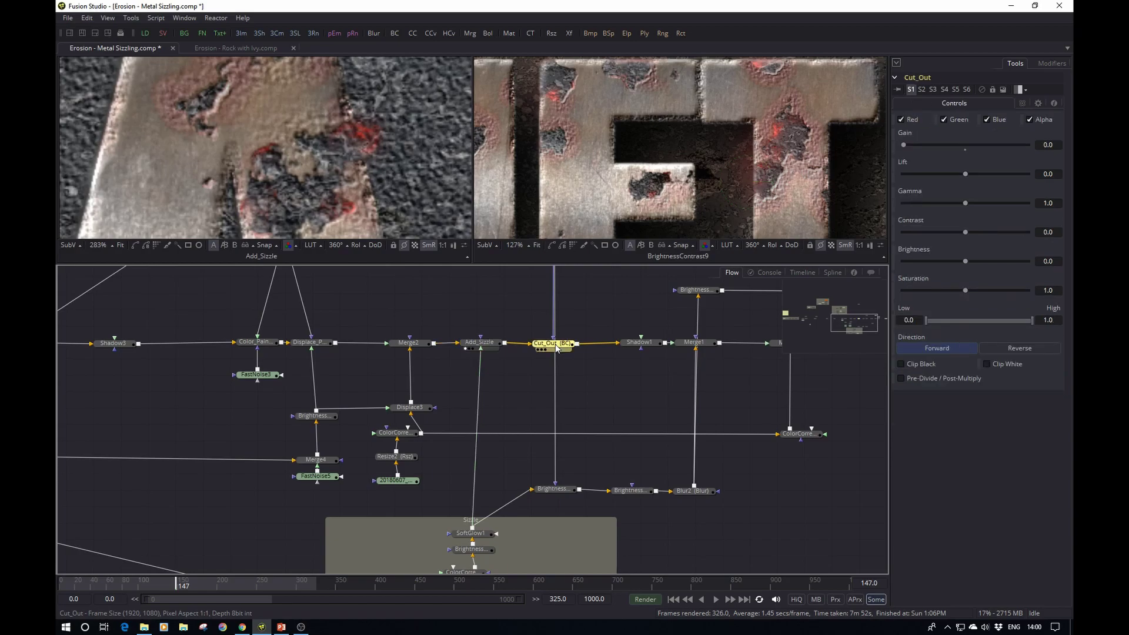
key(1)
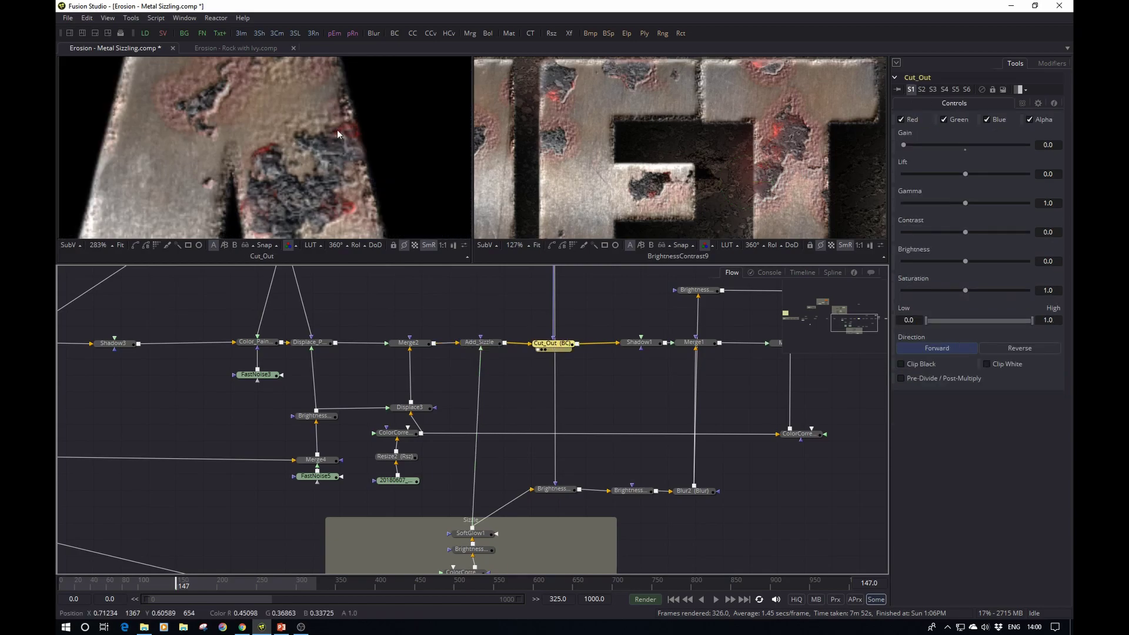
- View Shadow1's output and toggle its drop shadow off and on to compare
drag(608, 421, 439, 437)
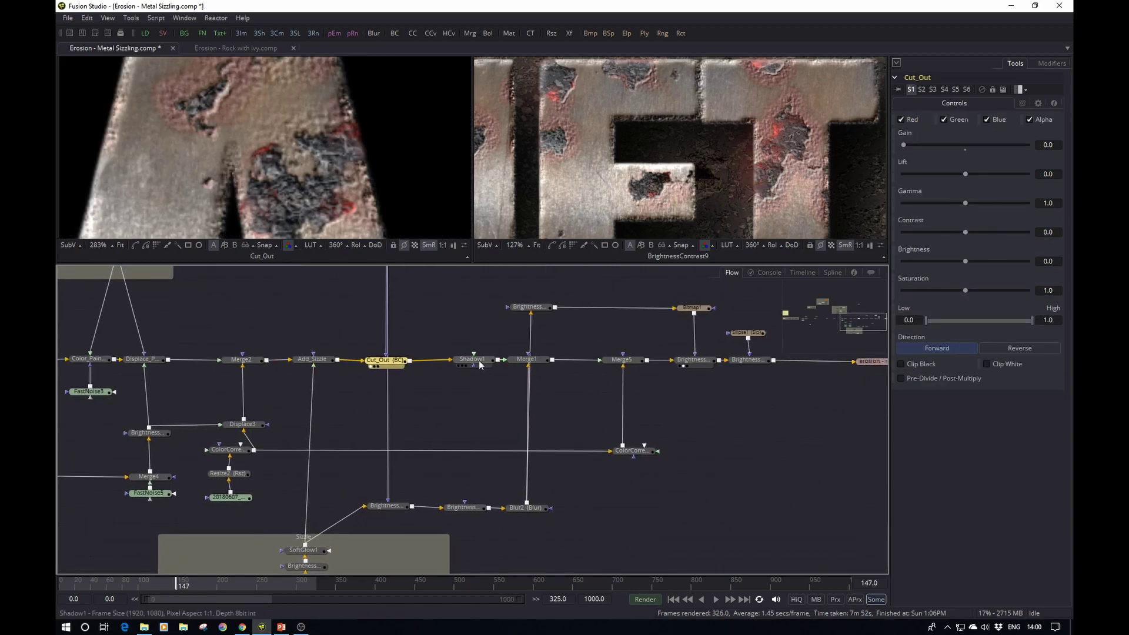
click(479, 361)
key(1)
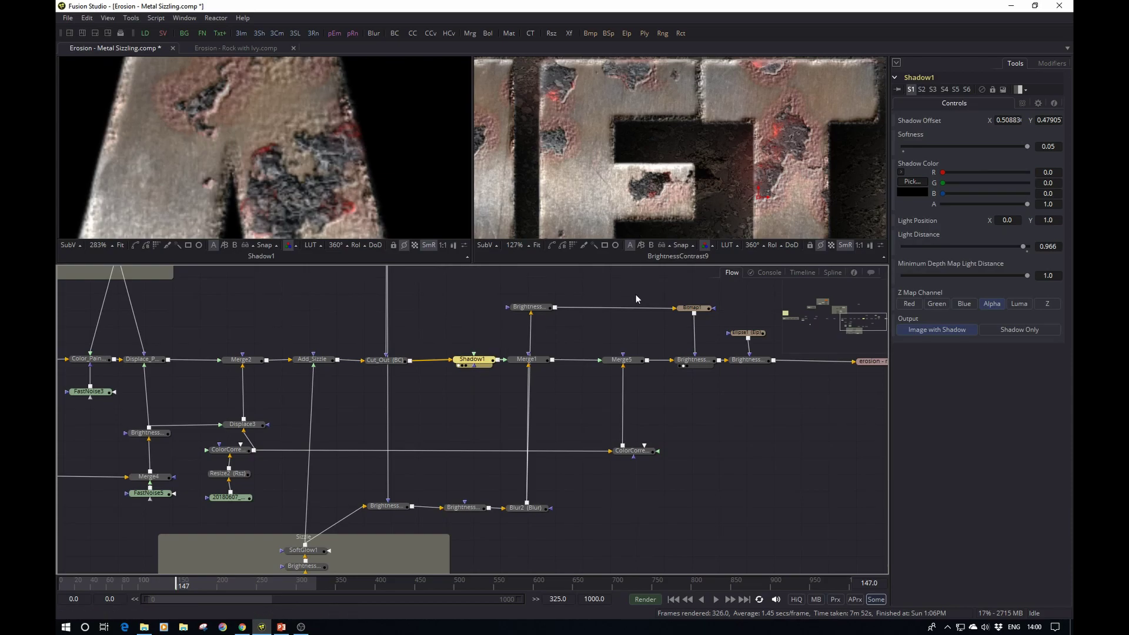
key(ctrl+p)
key(ctrl+p)
key(ctrl+p)
key(ctrl+p)
scroll(750, 149, down, 6)
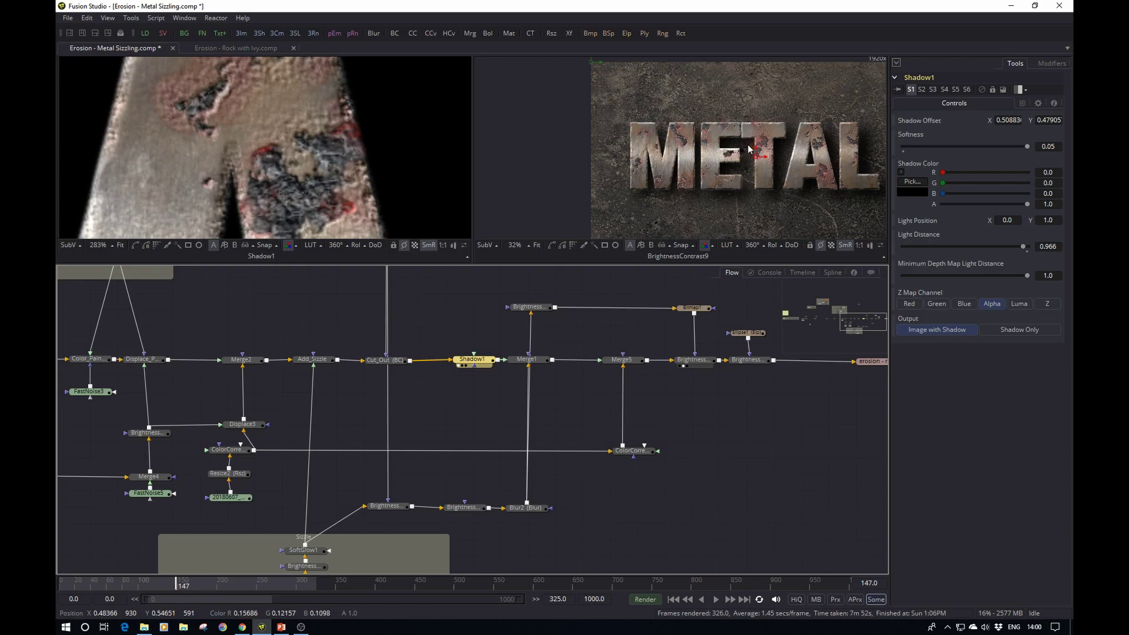
key(ctrl+p)
key(ctrl+p)
- Select Merge1, then view the Merge5 composite in the left viewer
click(537, 364)
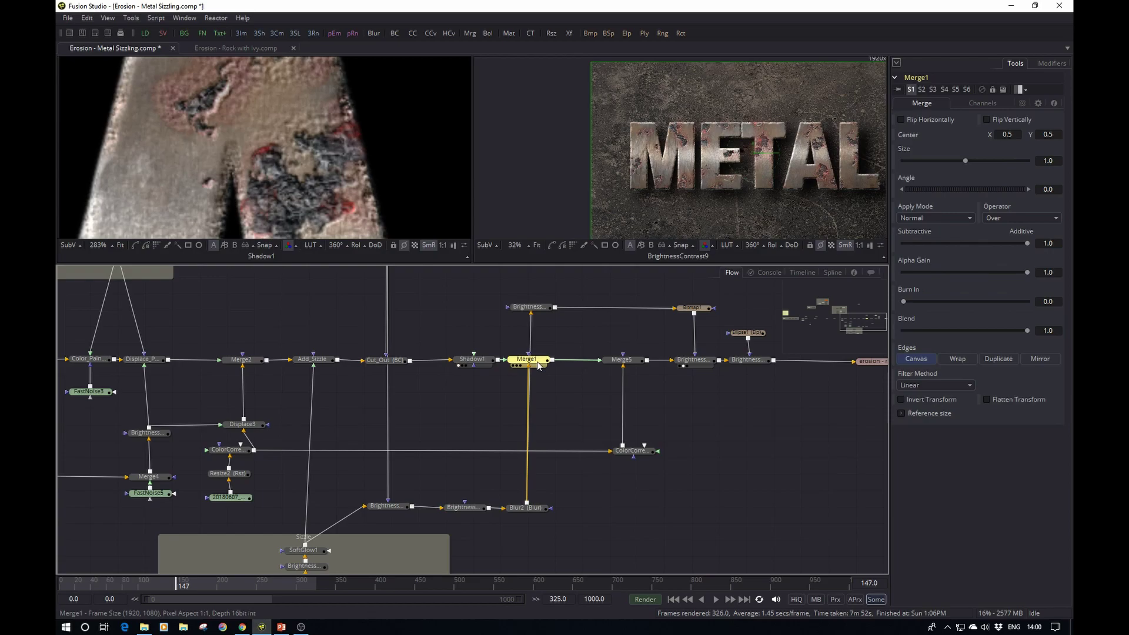
click(624, 363)
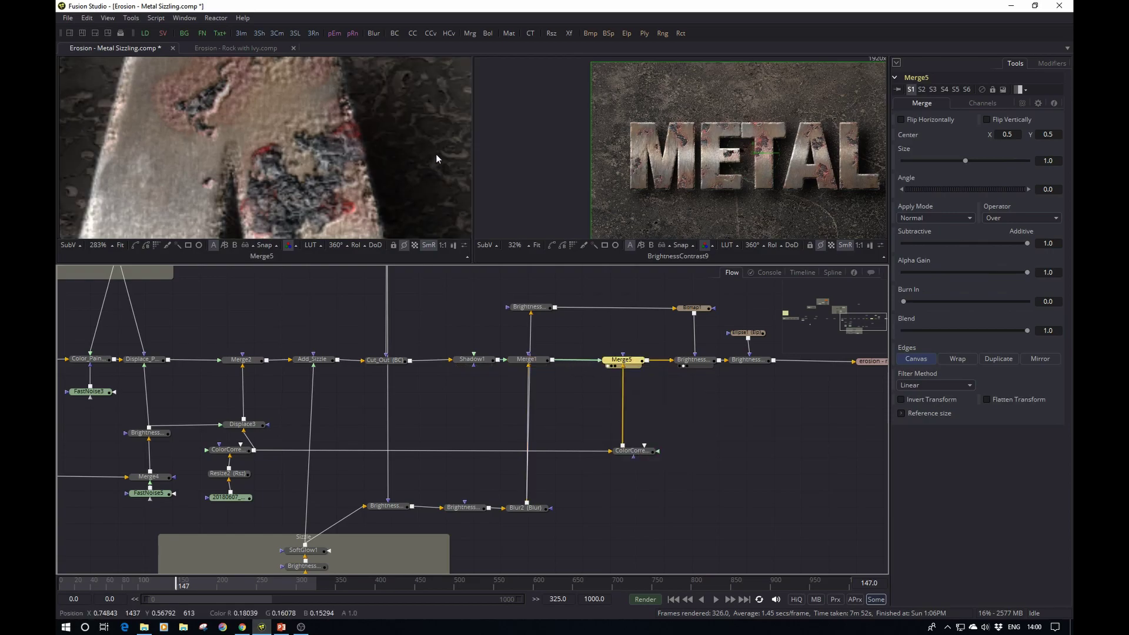
key(1)
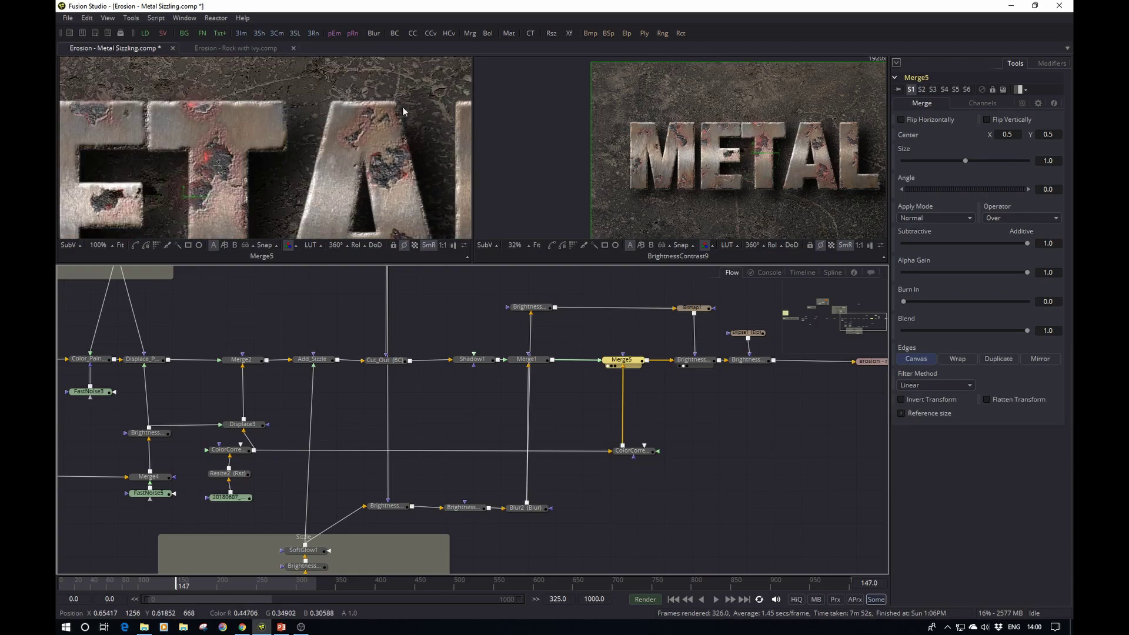
- Inspect ColorCorrector4 and the ground texture loader, then select BrightnessContrast9
click(644, 457)
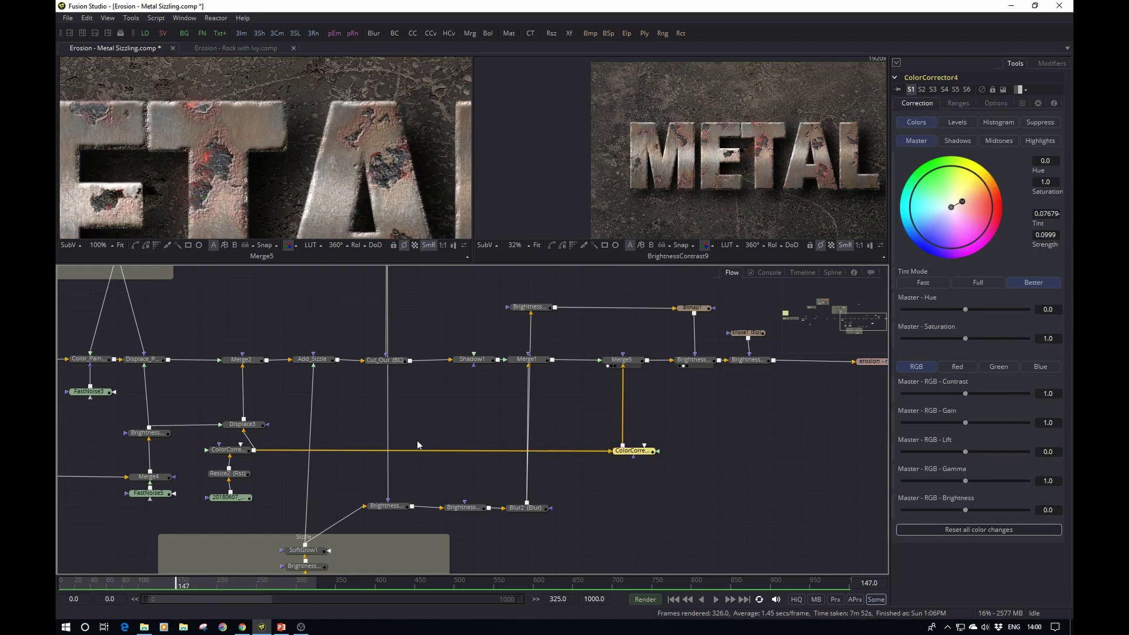
click(233, 499)
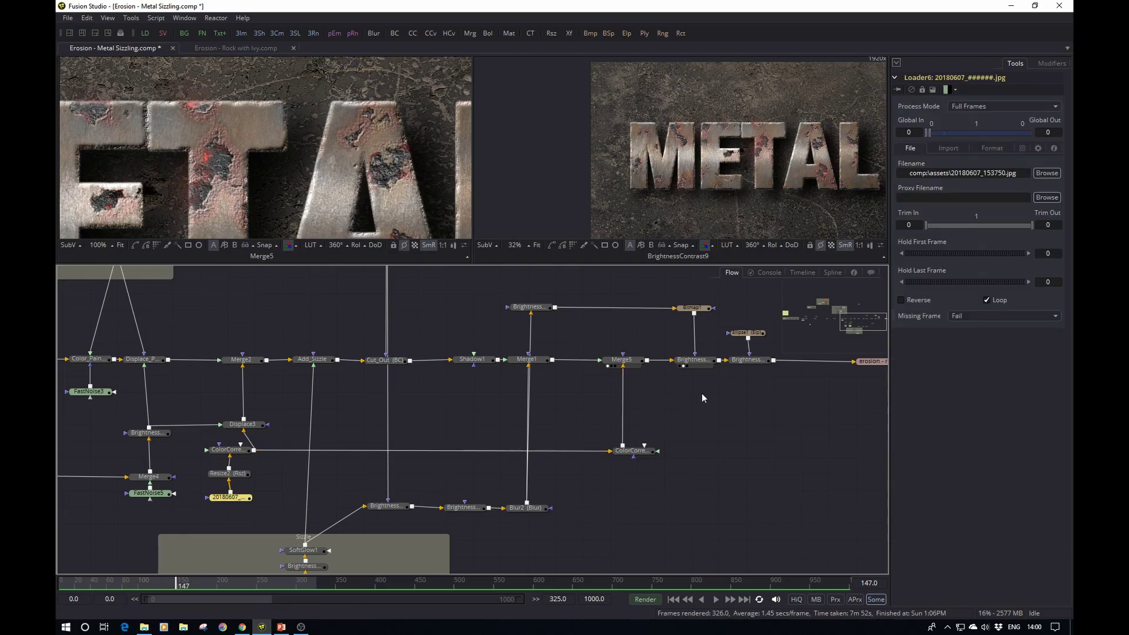
drag(701, 392, 464, 446)
click(454, 418)
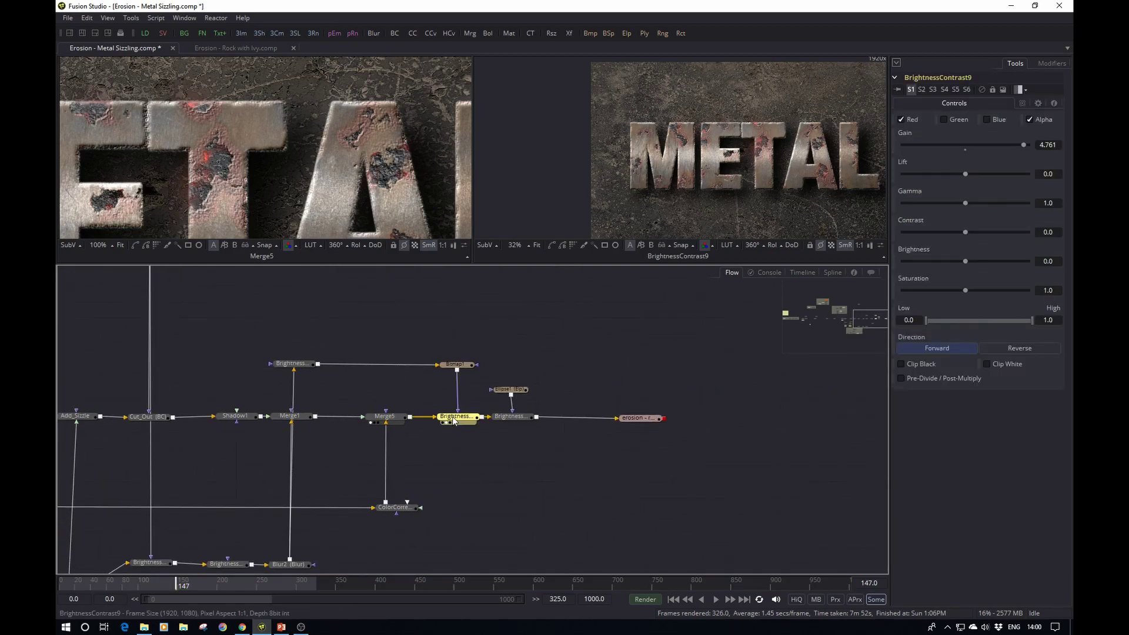
- View BrightnessContrast9's output and bypass its adjustment
key(1)
scroll(365, 172, down, 1)
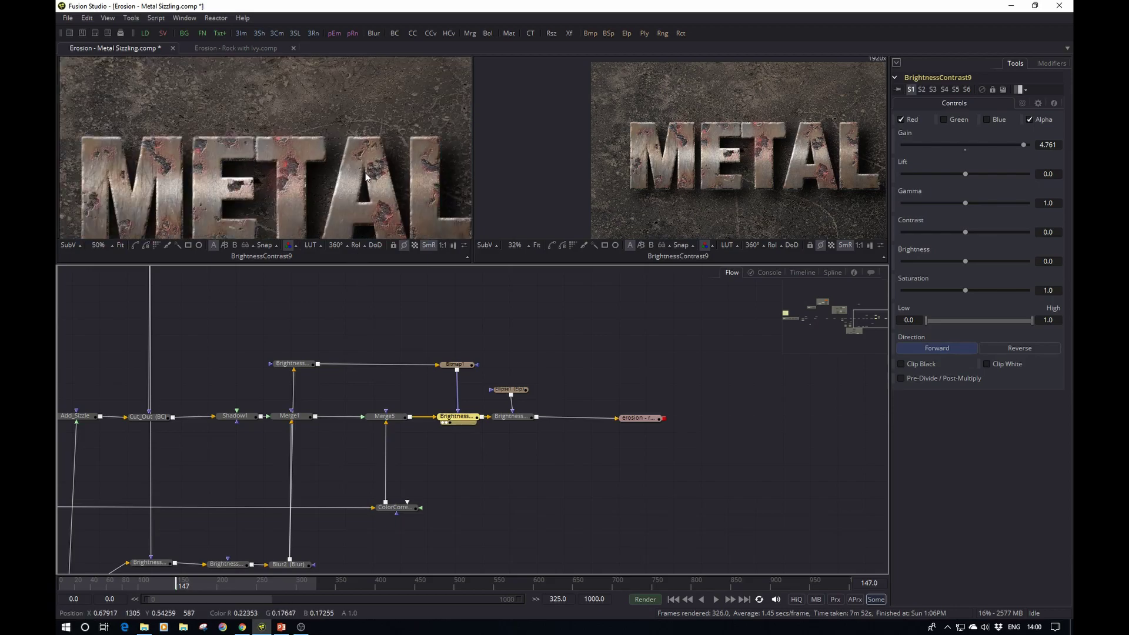
scroll(320, 194, up, 1)
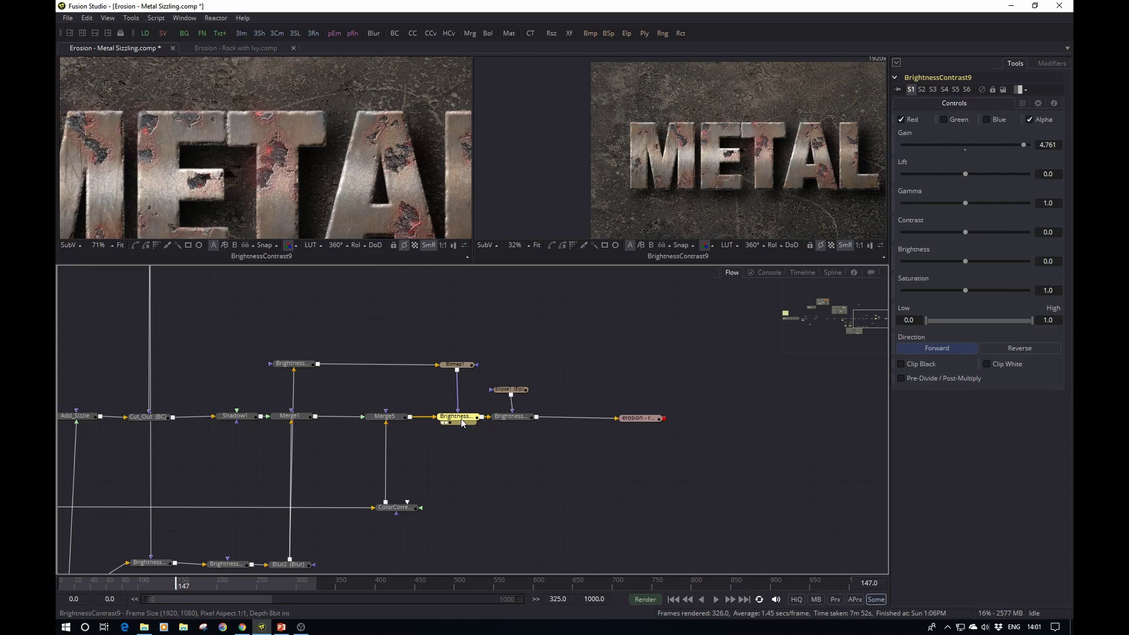
key(ctrl+p)
key(ctrl+p)
key(ctrl+p)
key(ctrl+p)
- Show BrightnessContrast13, the last brightness stage, in the right viewer
scroll(312, 155, up, 1)
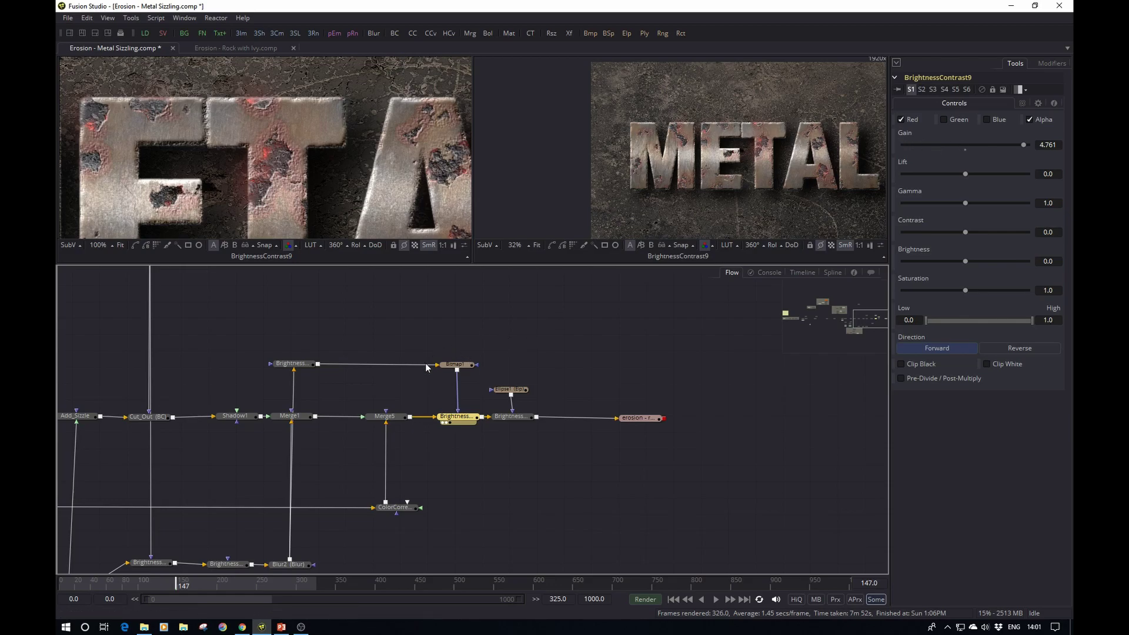
scroll(369, 477, down, 3)
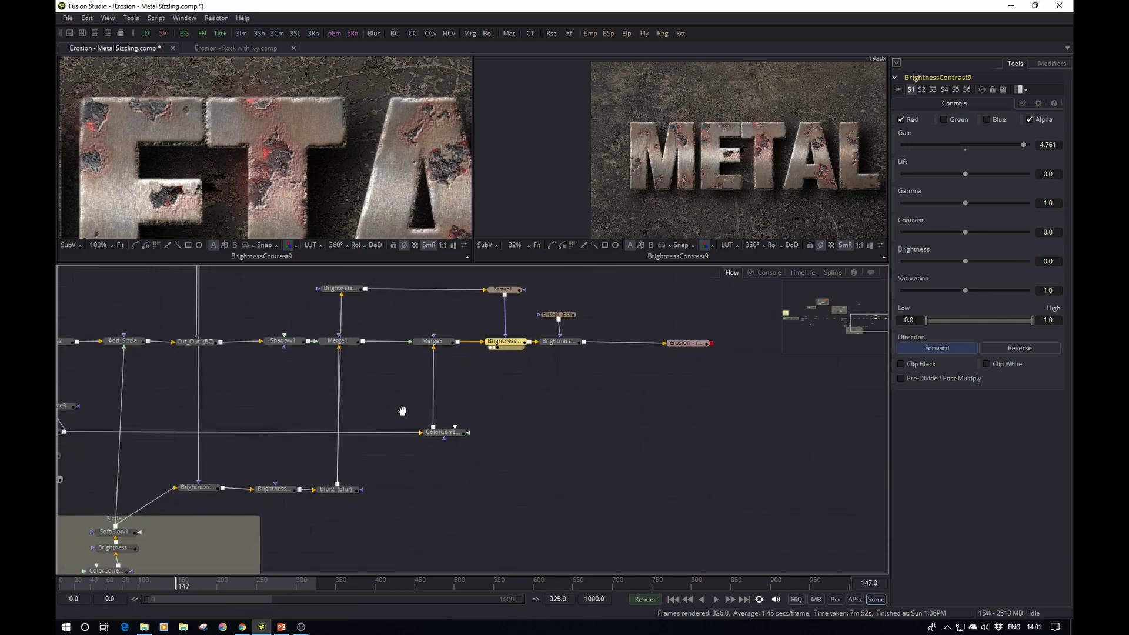
scroll(365, 514, left, 5)
scroll(604, 463, down, 2)
scroll(617, 421, down, 1)
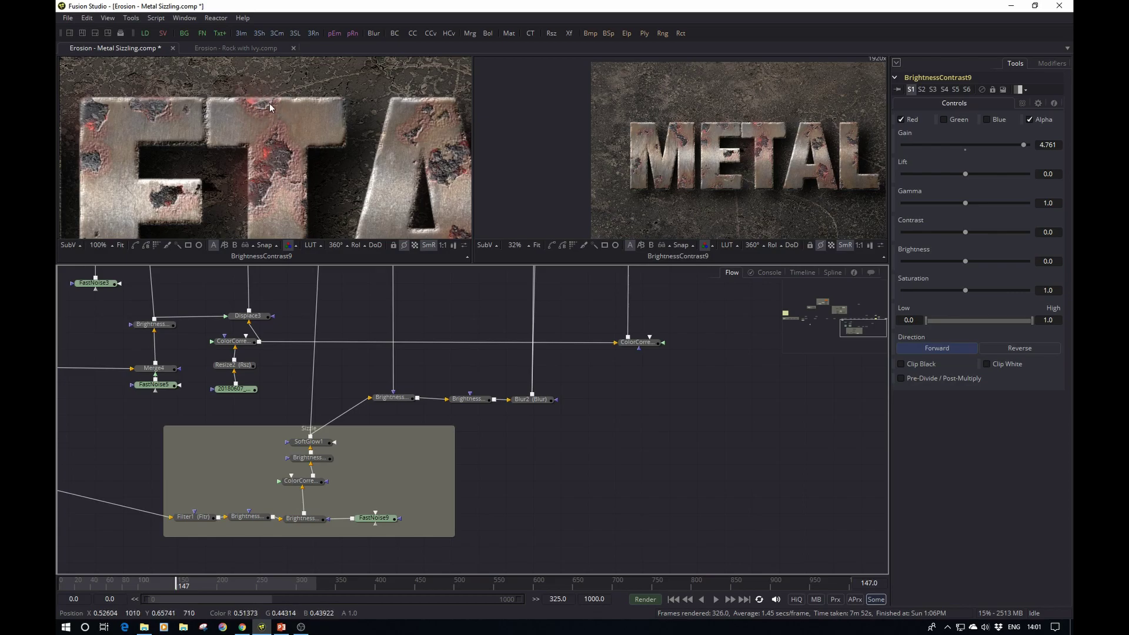
scroll(625, 376, right, 5)
scroll(626, 377, up, 4)
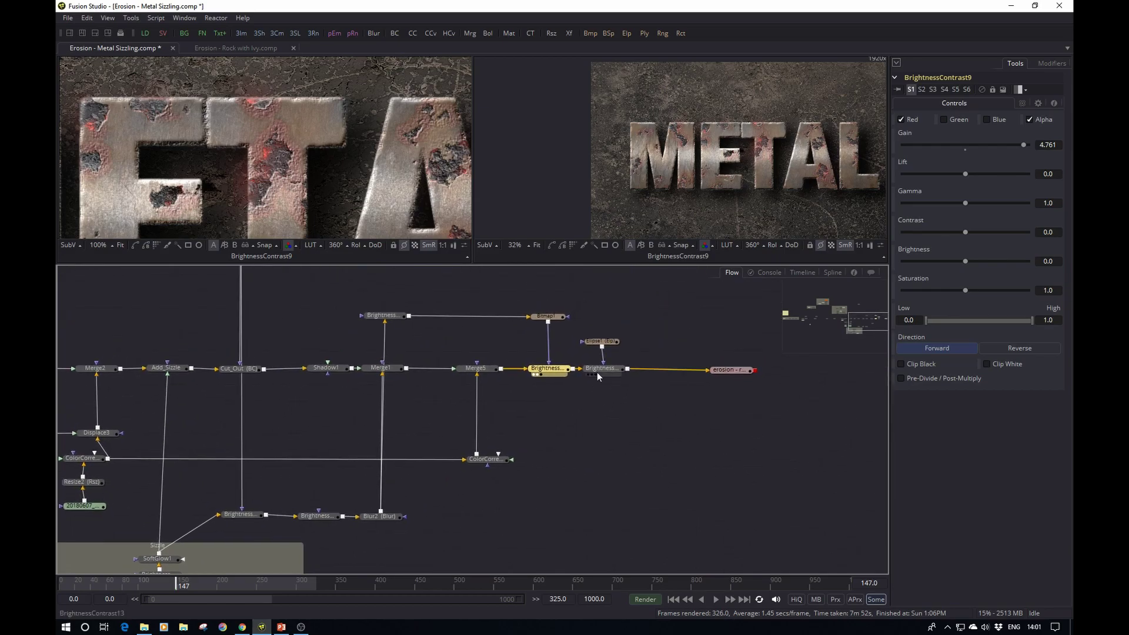
click(598, 370)
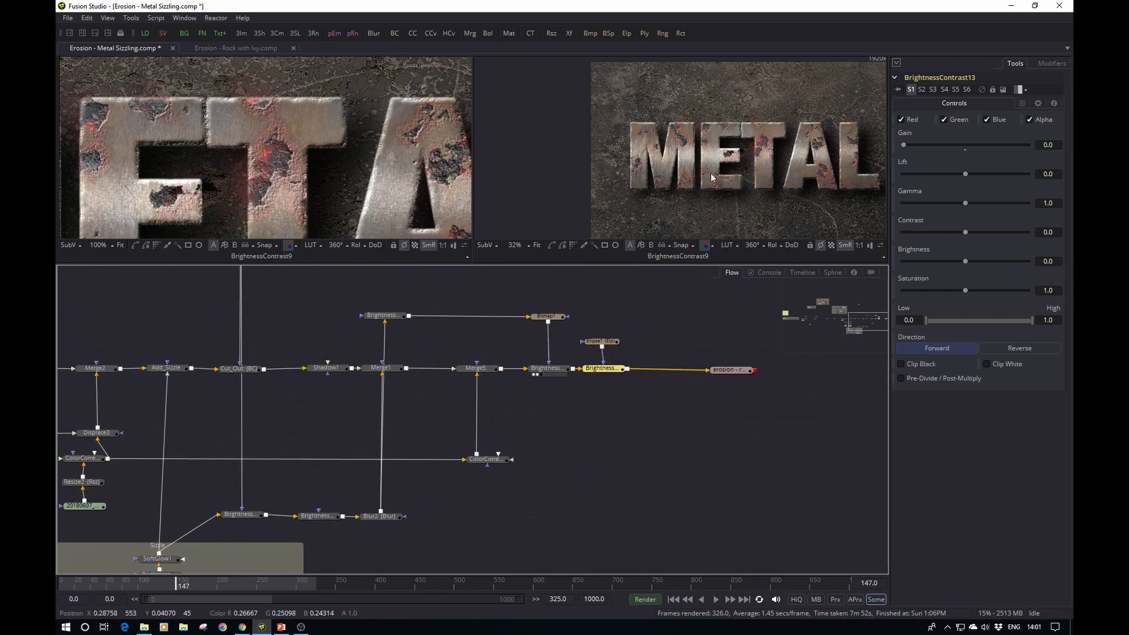
click(674, 174)
key(2)
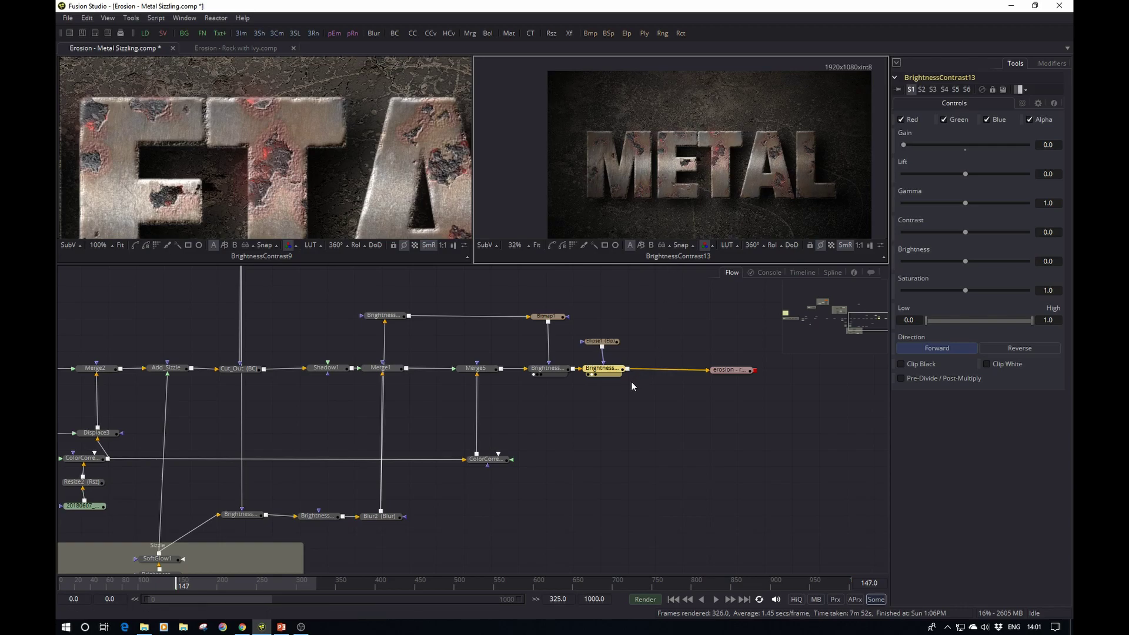
scroll(621, 482, down, 5)
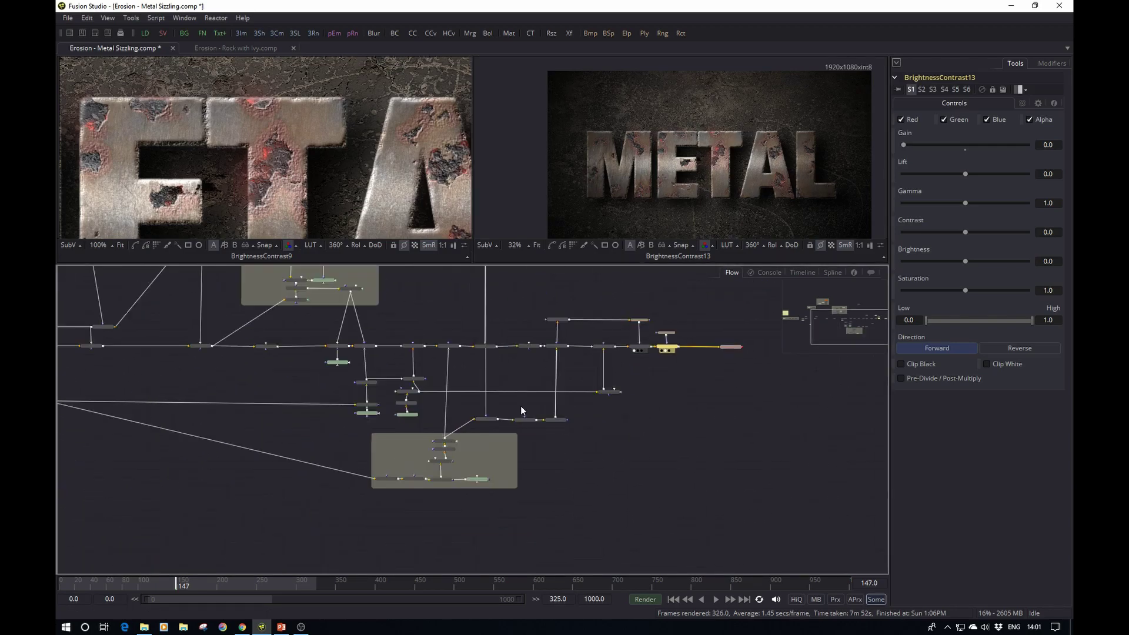
- Select Displace2 and centre it and the Erosion_Edge group in the node graph
scroll(294, 376, up, 5)
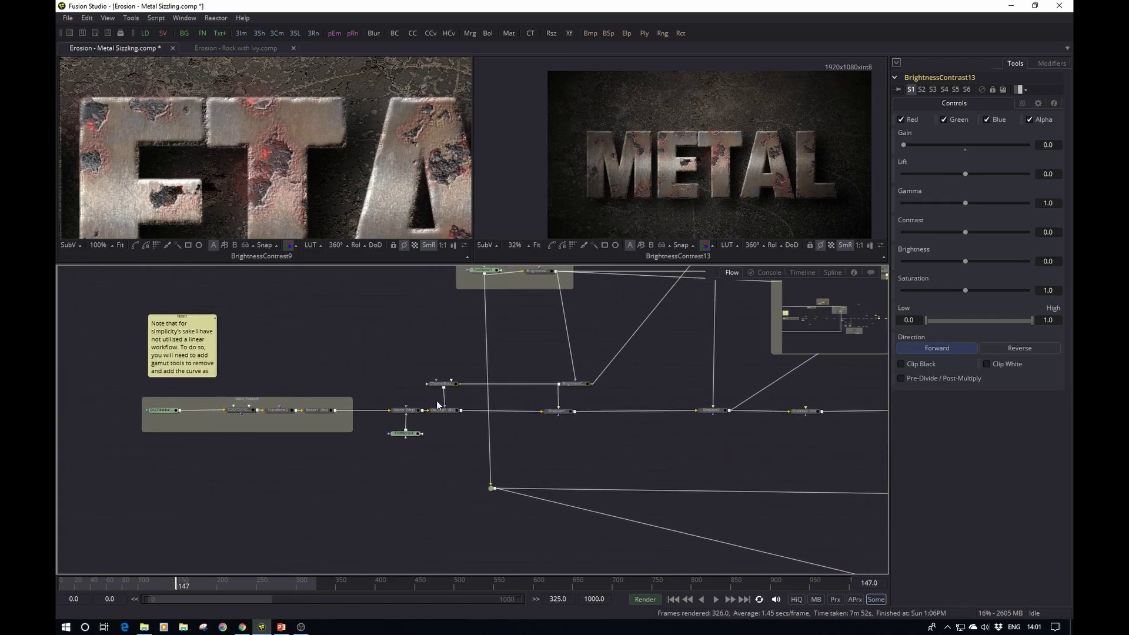
drag(433, 328, 362, 380)
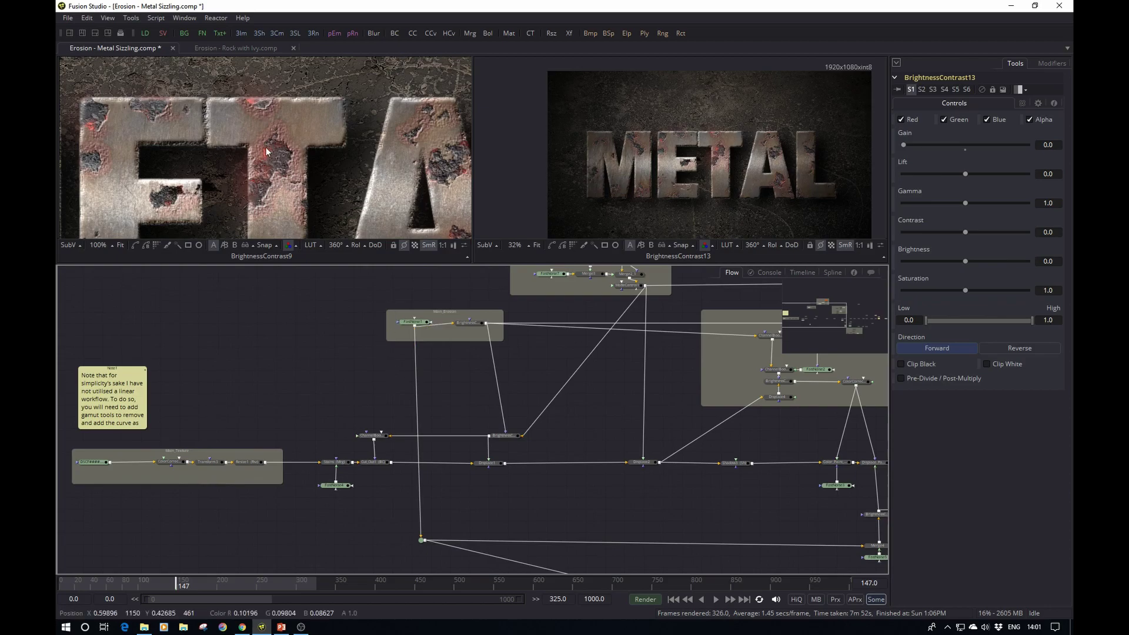
scroll(743, 503, right, 5)
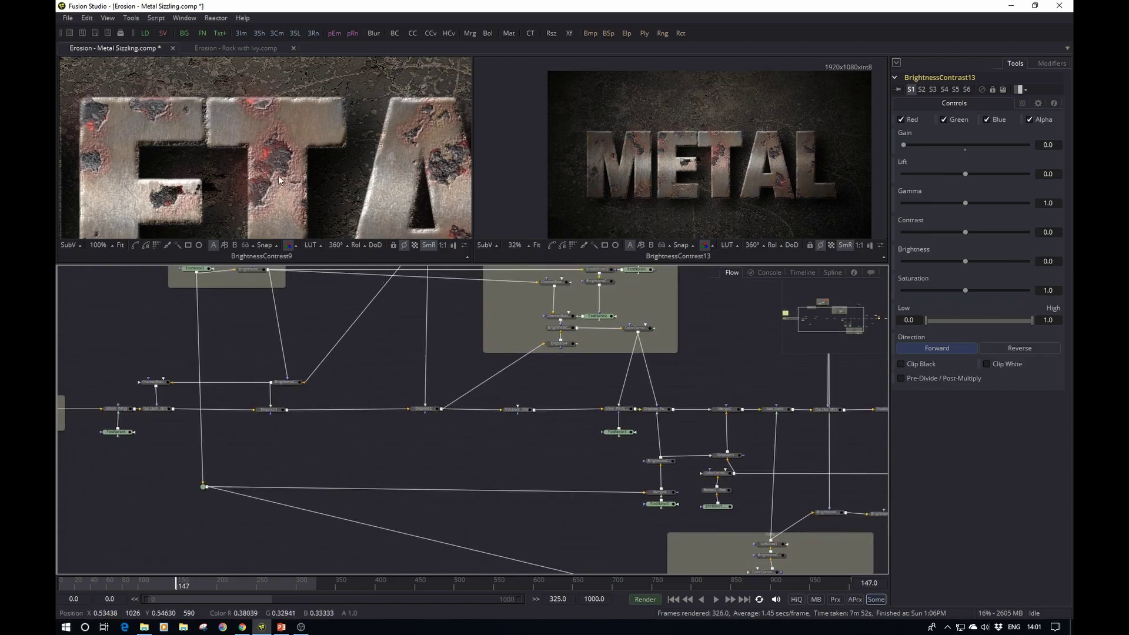
drag(490, 455, 460, 465)
scroll(383, 440, up, 2)
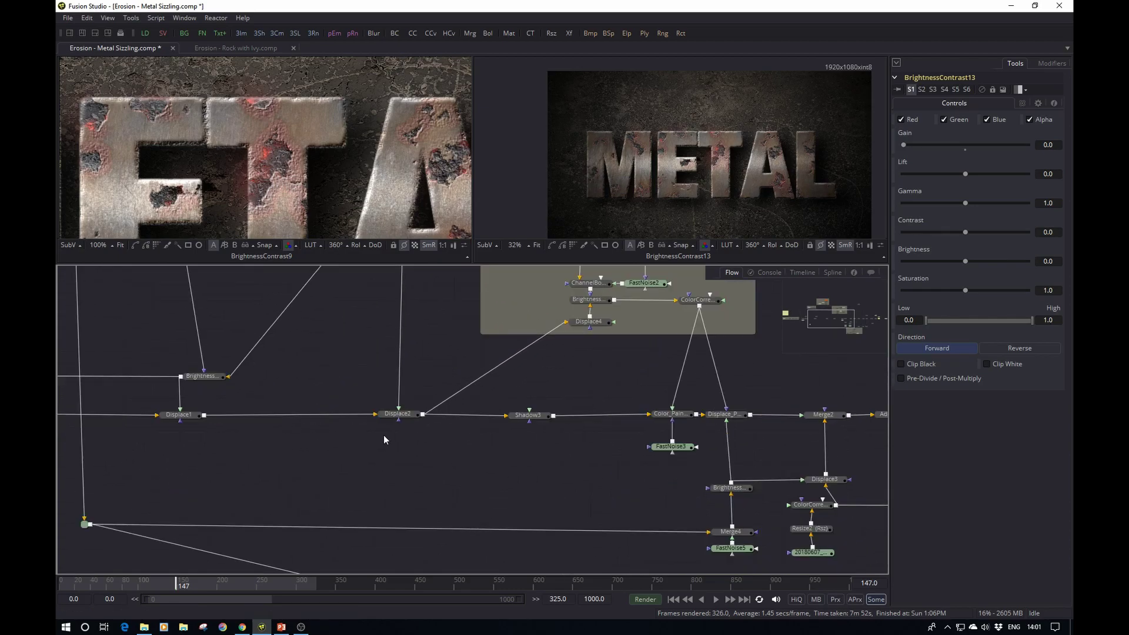
click(397, 414)
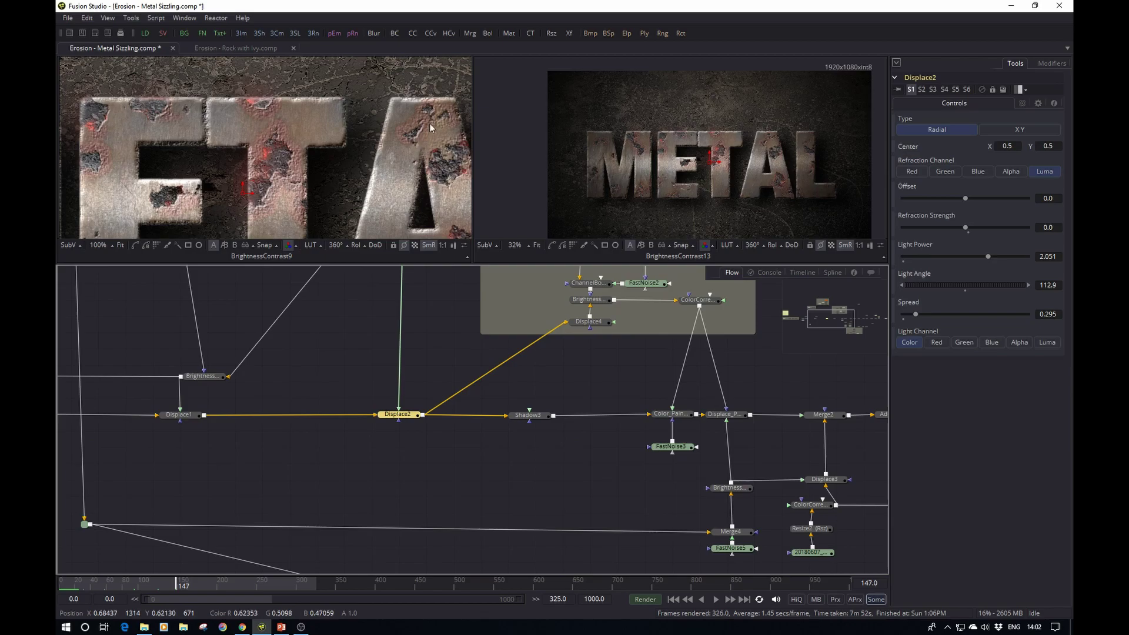
drag(595, 396, 350, 408)
drag(579, 387, 442, 462)
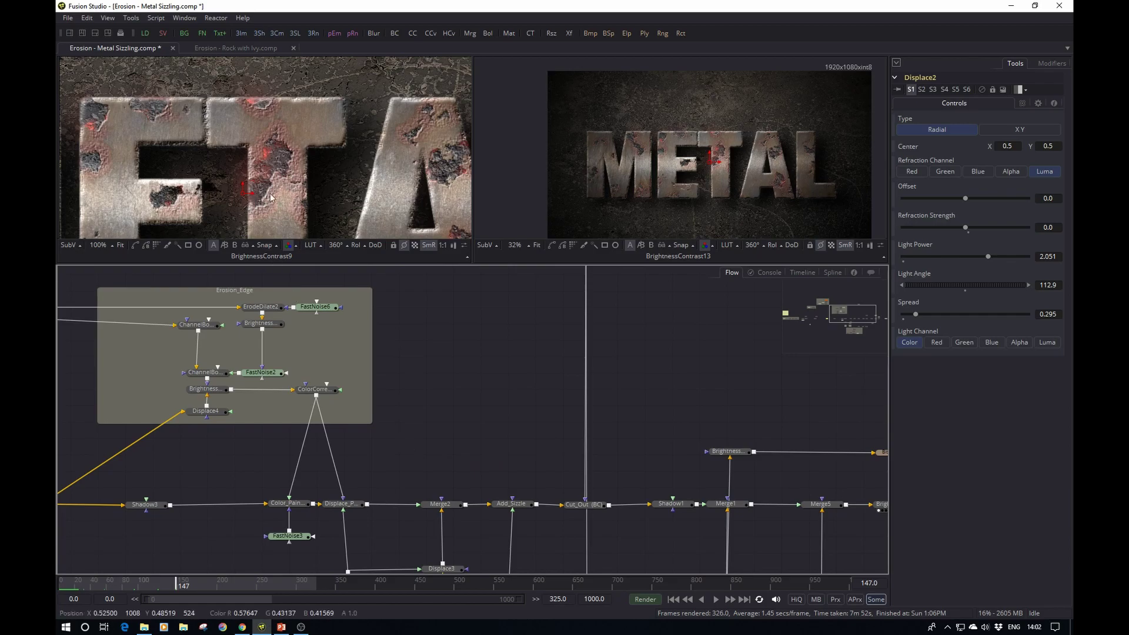
scroll(284, 157, up, 2)
scroll(284, 157, up, 1)
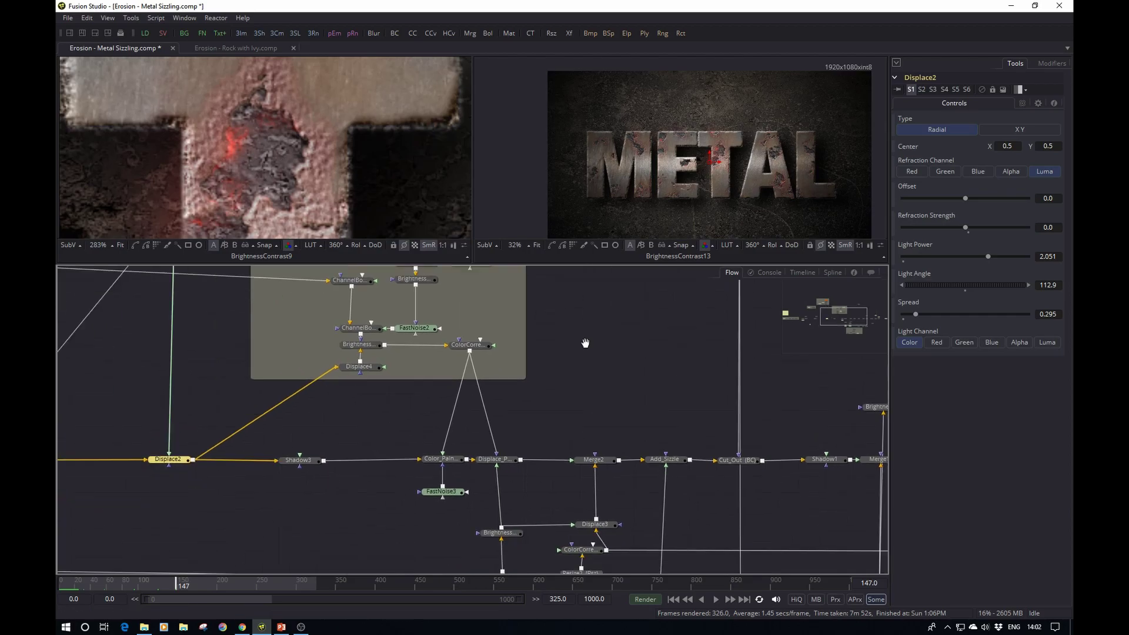
drag(388, 475, 544, 495)
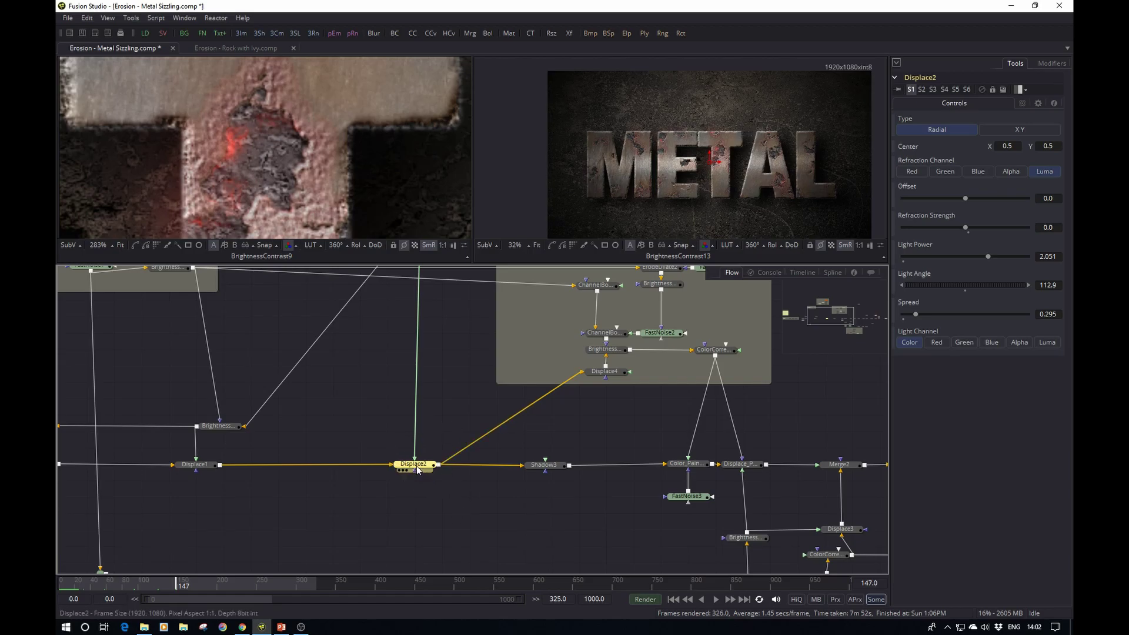
- View Displace2's output in the close-up viewer, framed on the letters MET
key(ctrl+1)
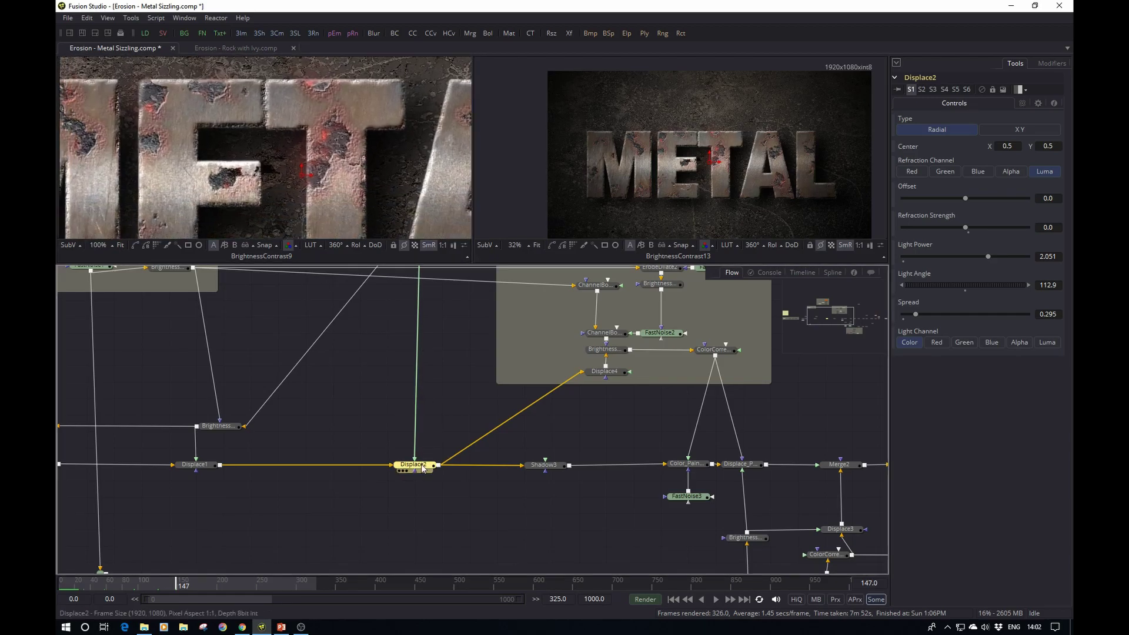
drag(577, 441, 503, 446)
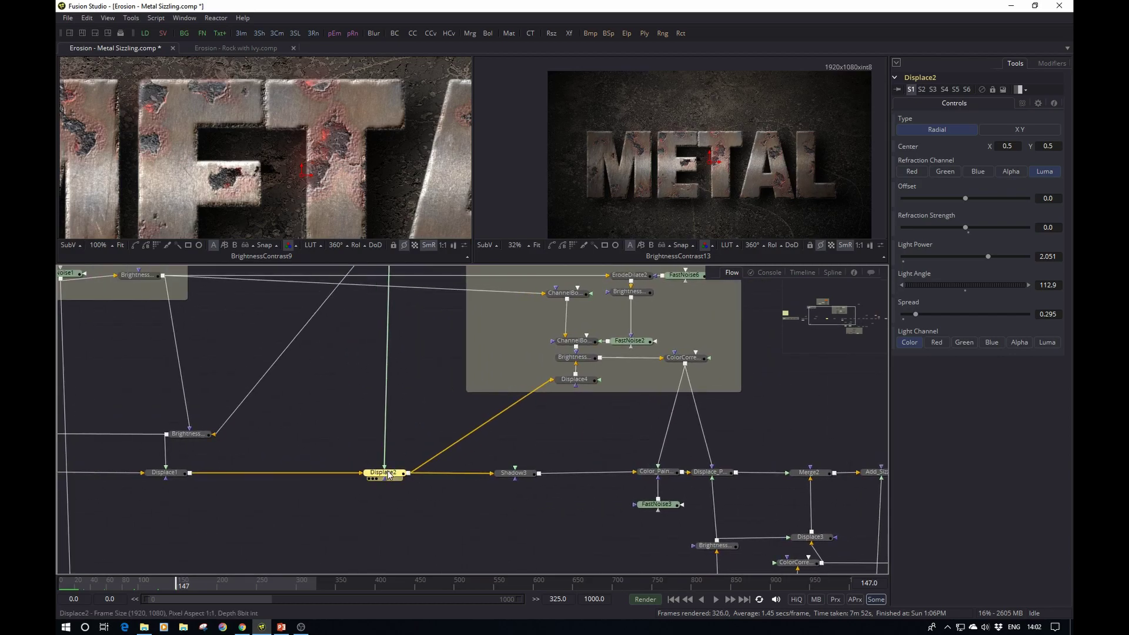
key(1)
drag(338, 120, 367, 183)
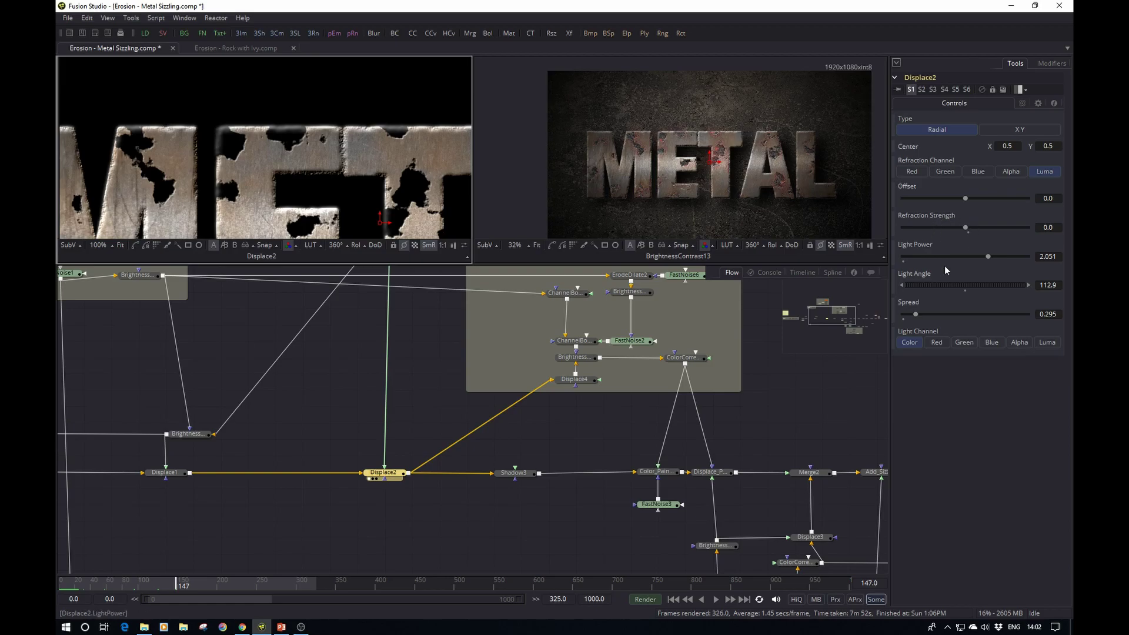
- Try Displace2's Light Power and Spread at 0, restoring 2.051 and 0.295
drag(986, 257, 880, 260)
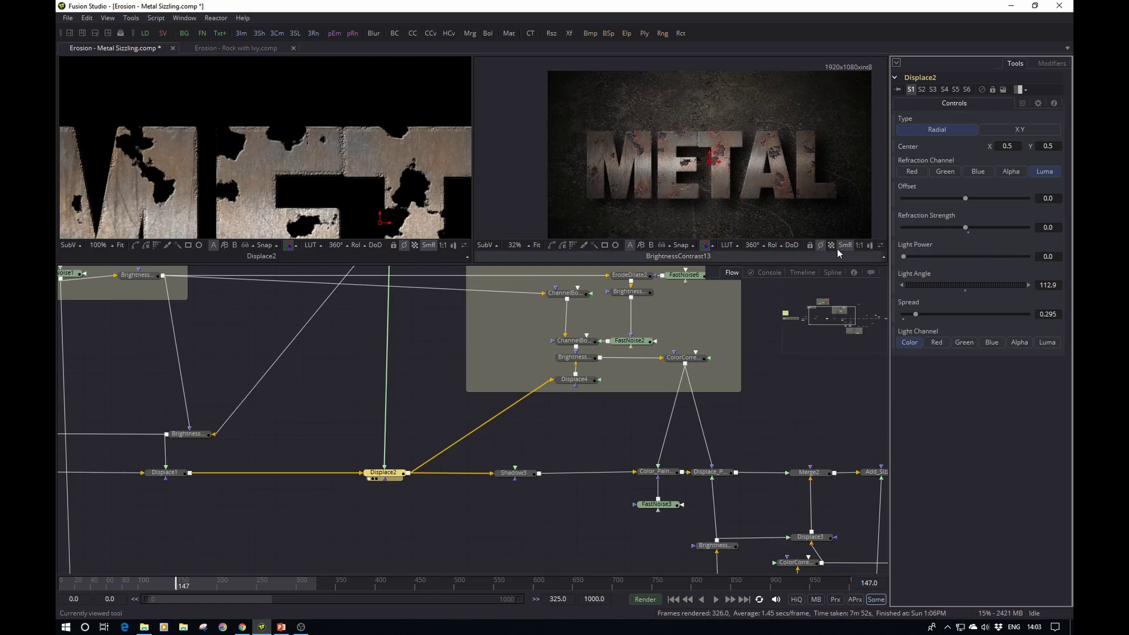
scroll(353, 154, up, 2)
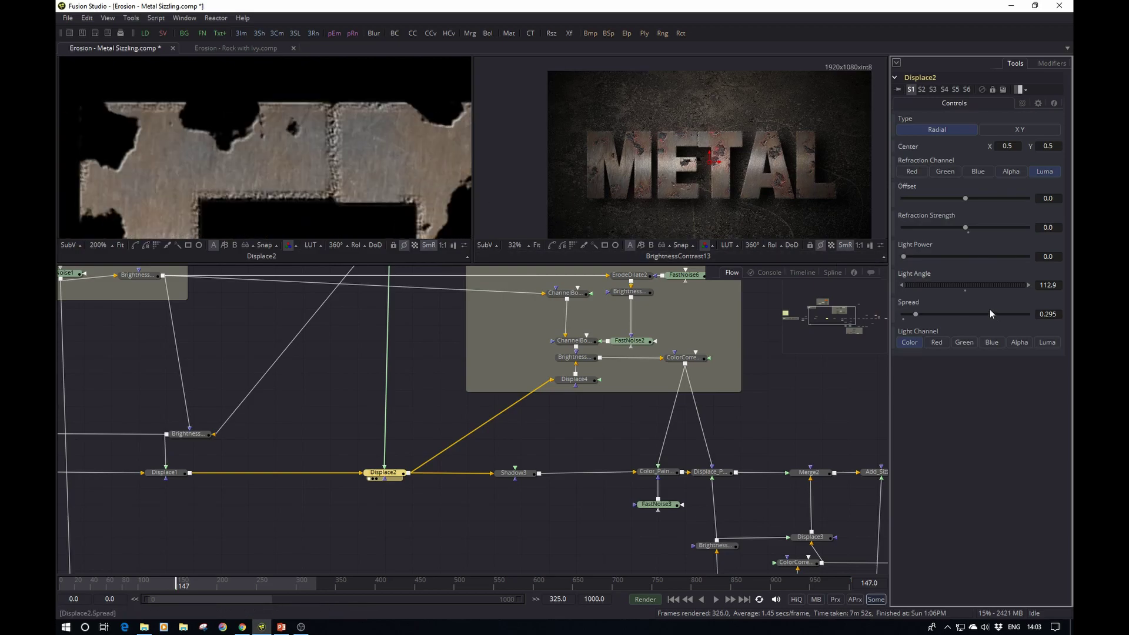
key(ctrl+z)
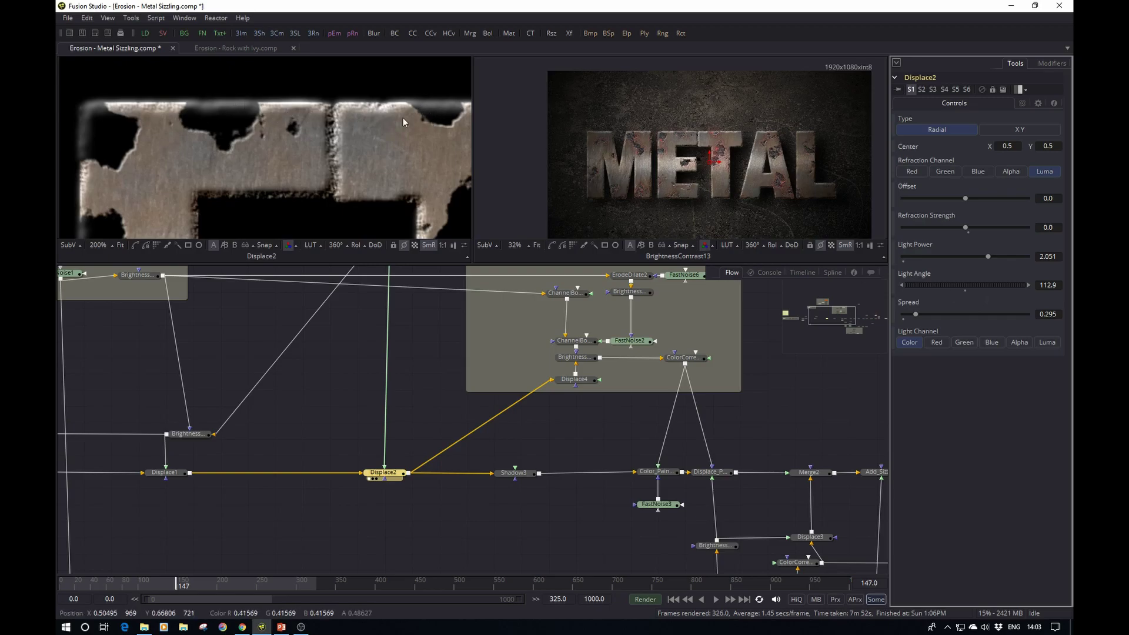
scroll(401, 119, down, 1)
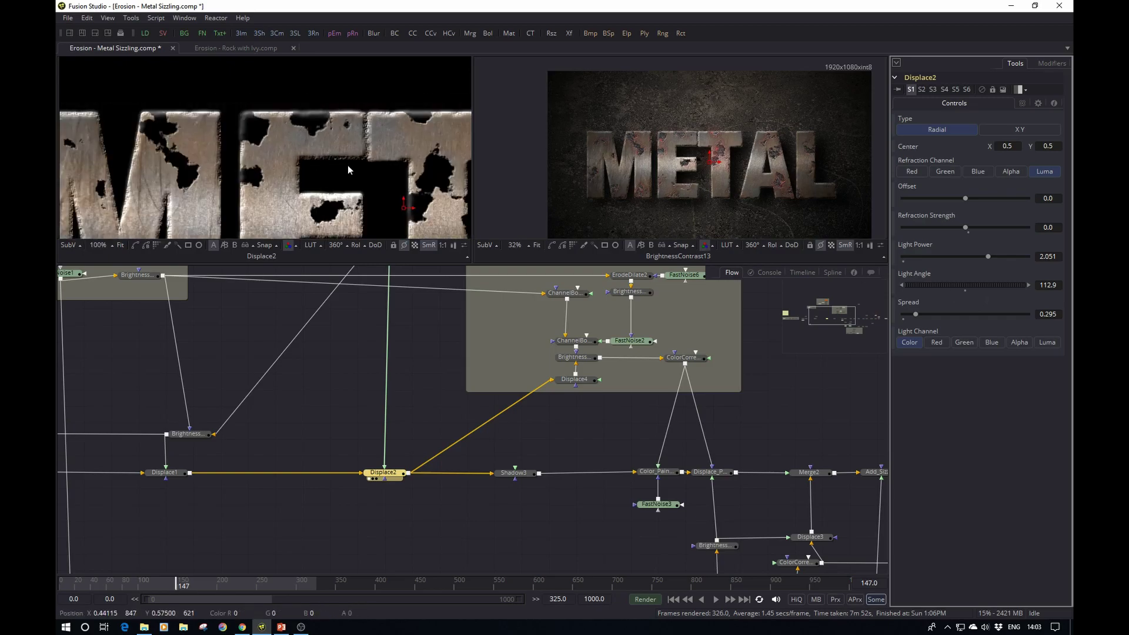
click(903, 321)
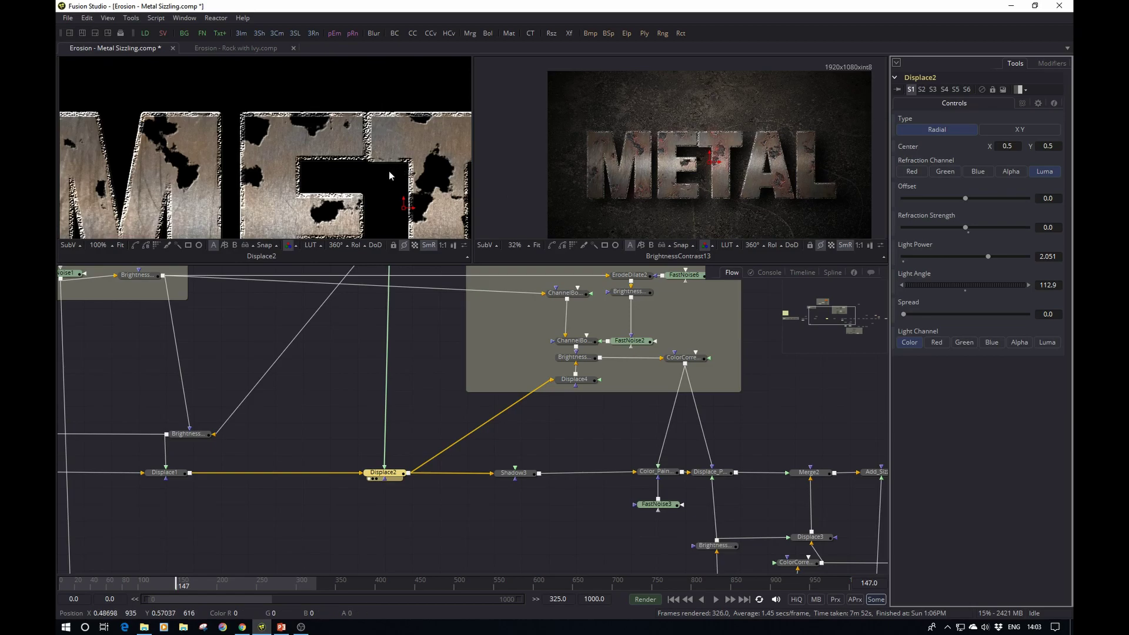
key(ctrl+z)
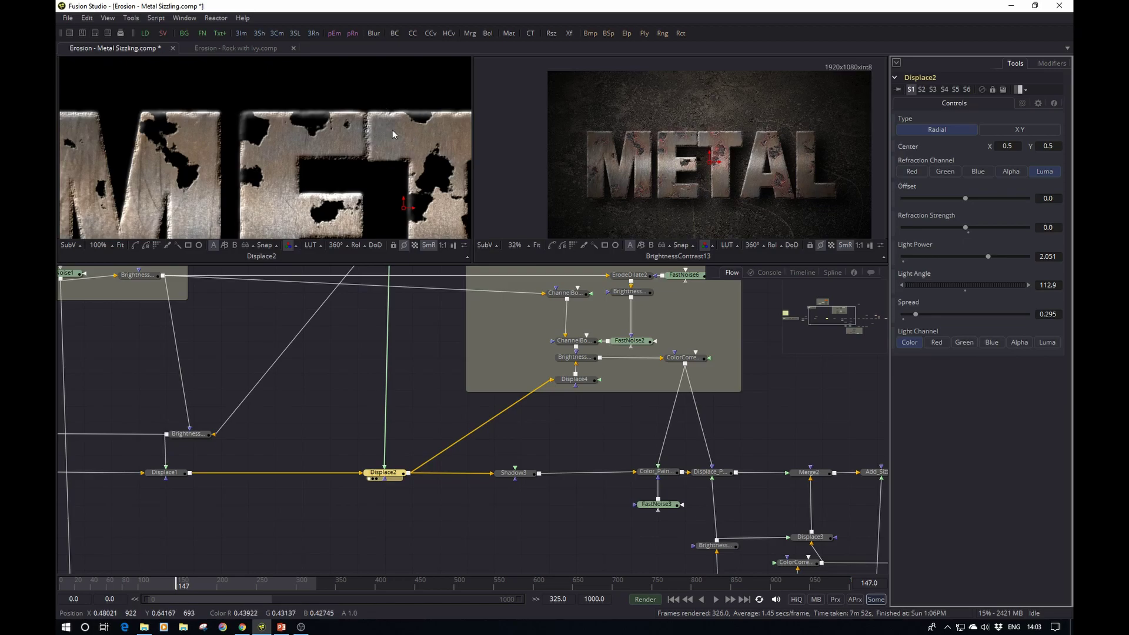
- Select Displace1 to compare settings, then switch to the Rock with Ivy comp
scroll(393, 408, left, 5)
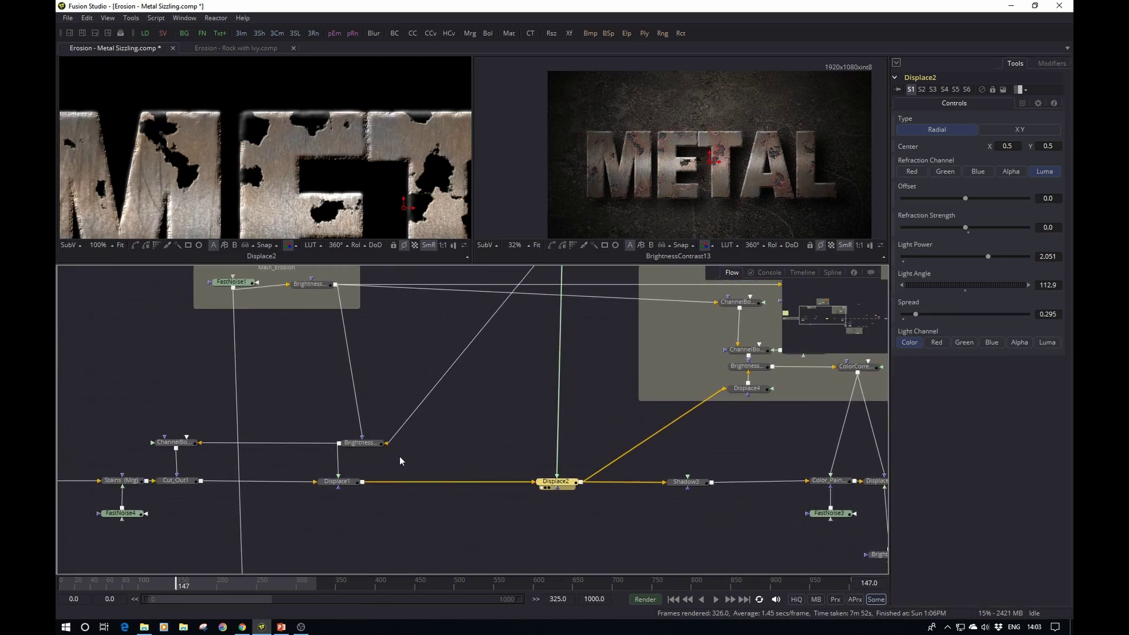
click(341, 483)
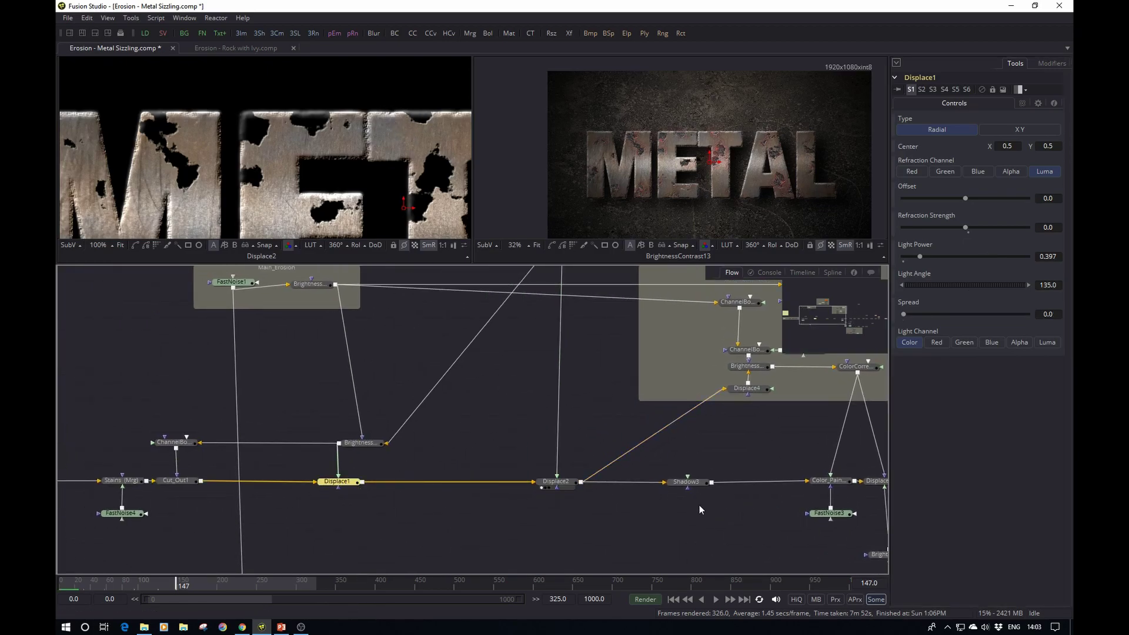
scroll(629, 509, right, 3)
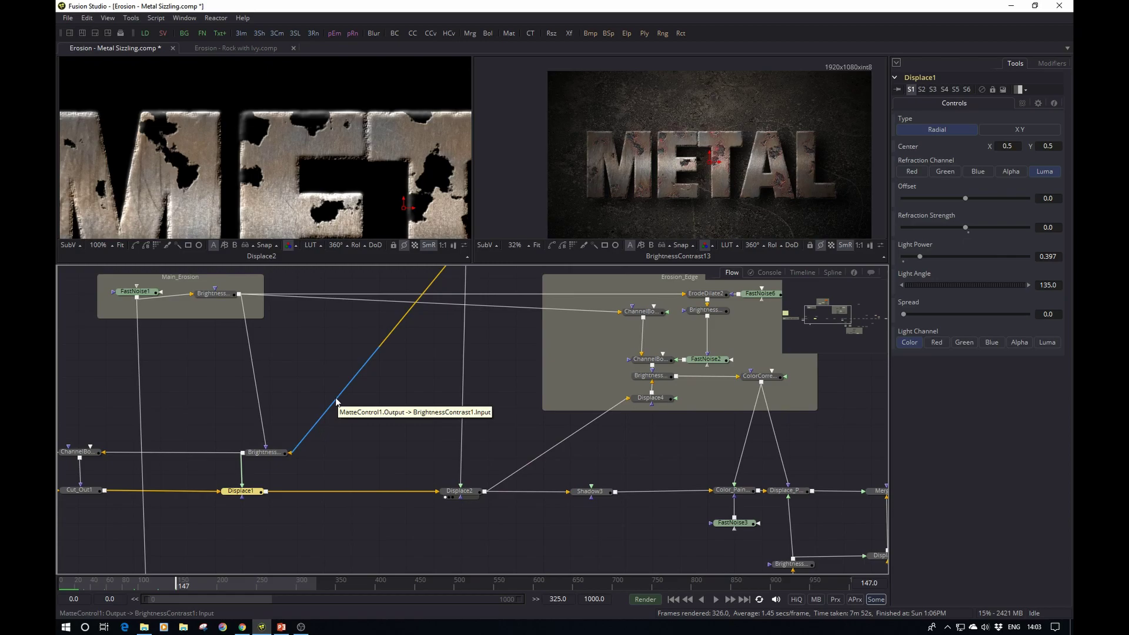
click(255, 49)
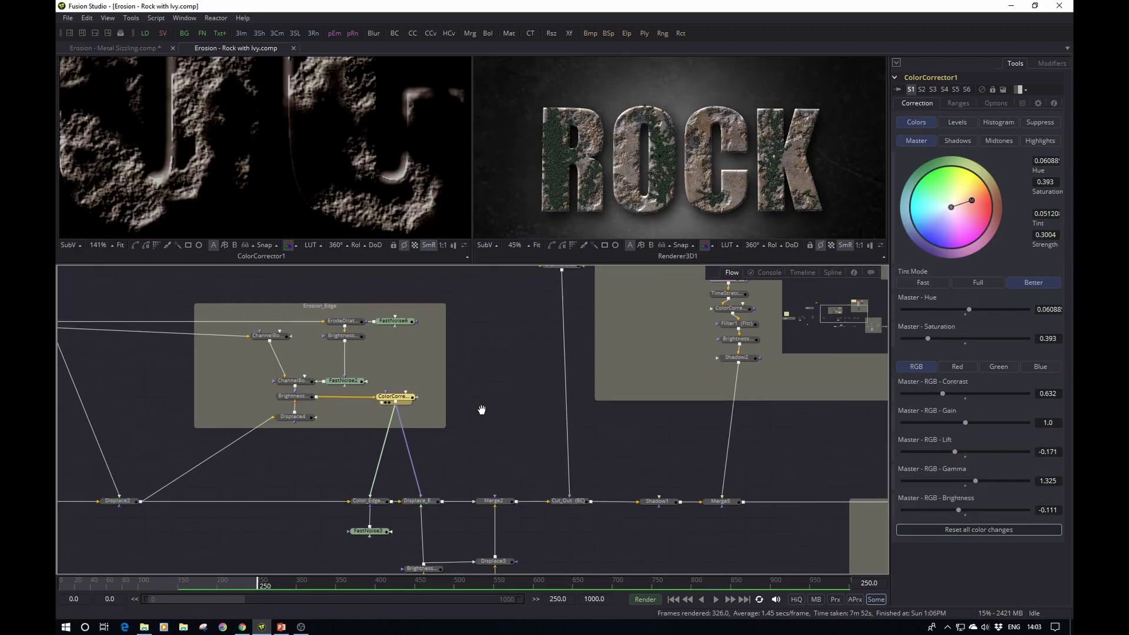
- Fit the ROCK graph, pan past Erosion_Edge and Shadow groups, and select the Ivy_Particles group
key(ctrl+f)
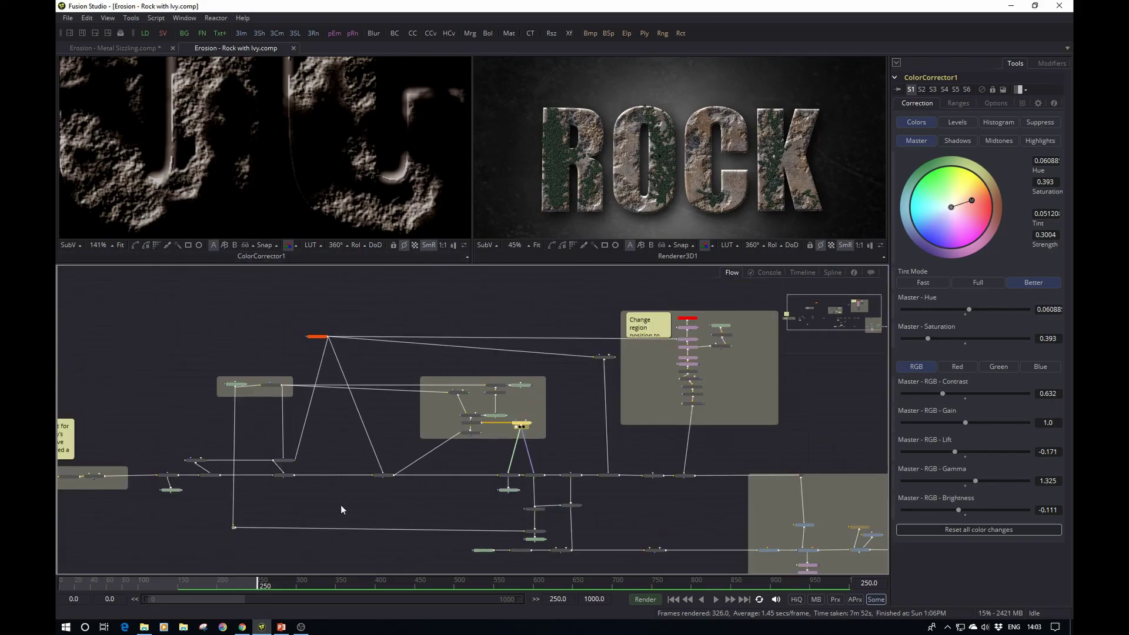
drag(342, 509, 512, 485)
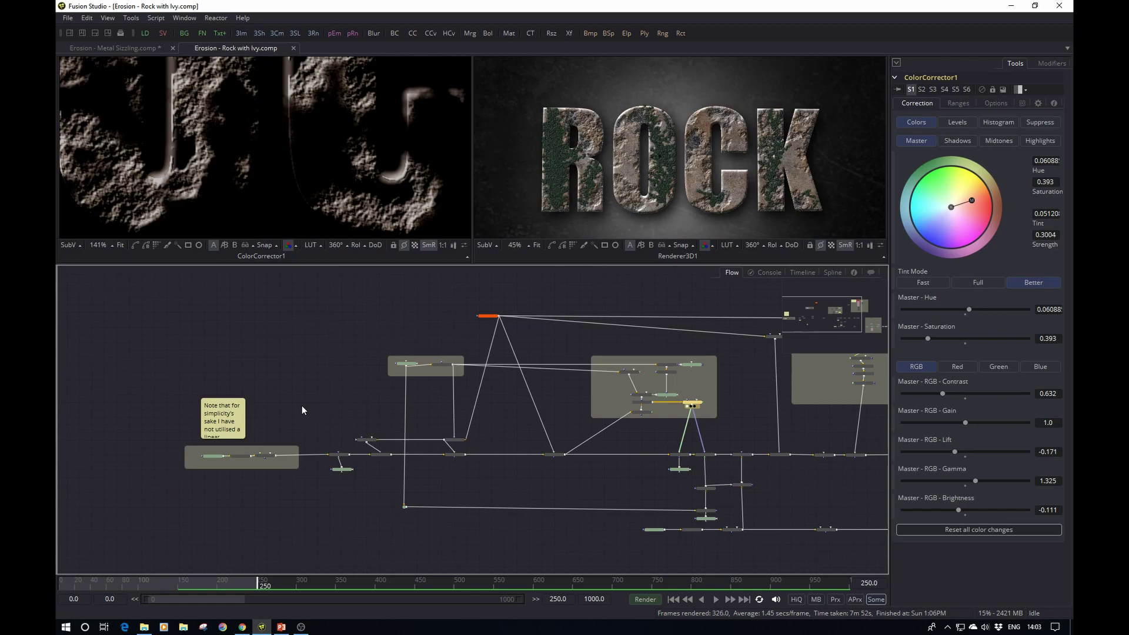
scroll(316, 405, up, 3)
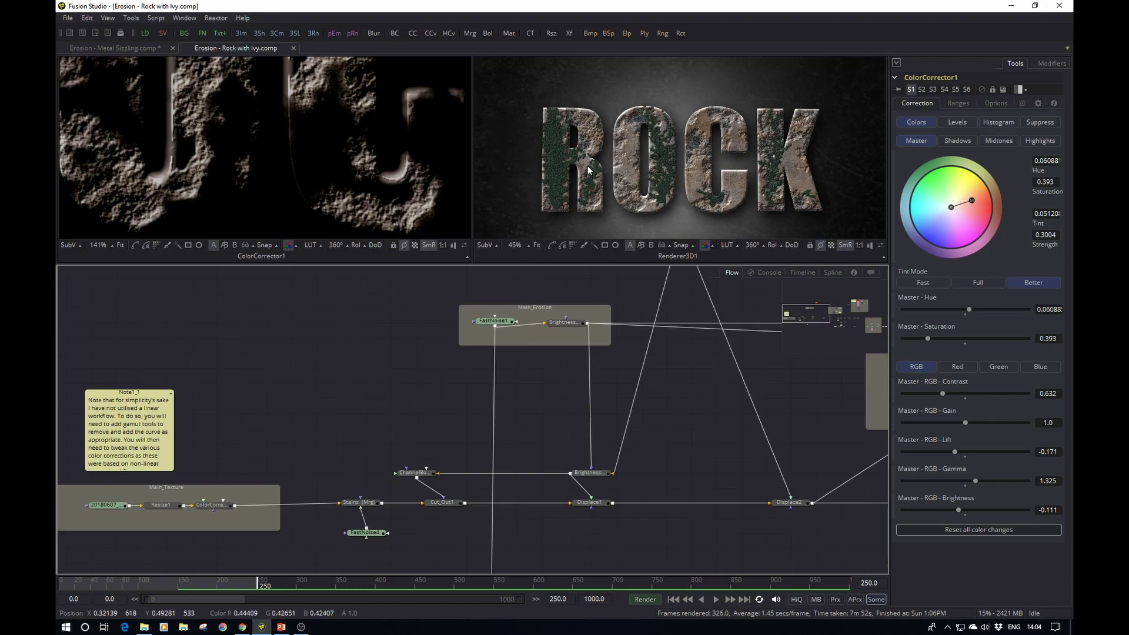
scroll(635, 177, up, 2)
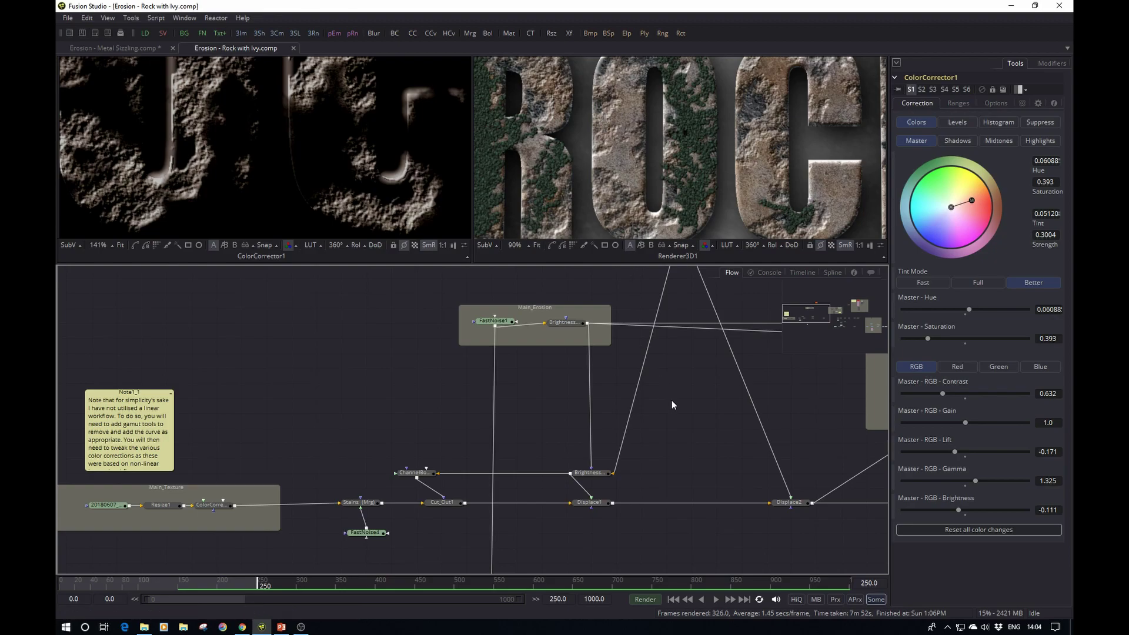
drag(671, 400, 453, 398)
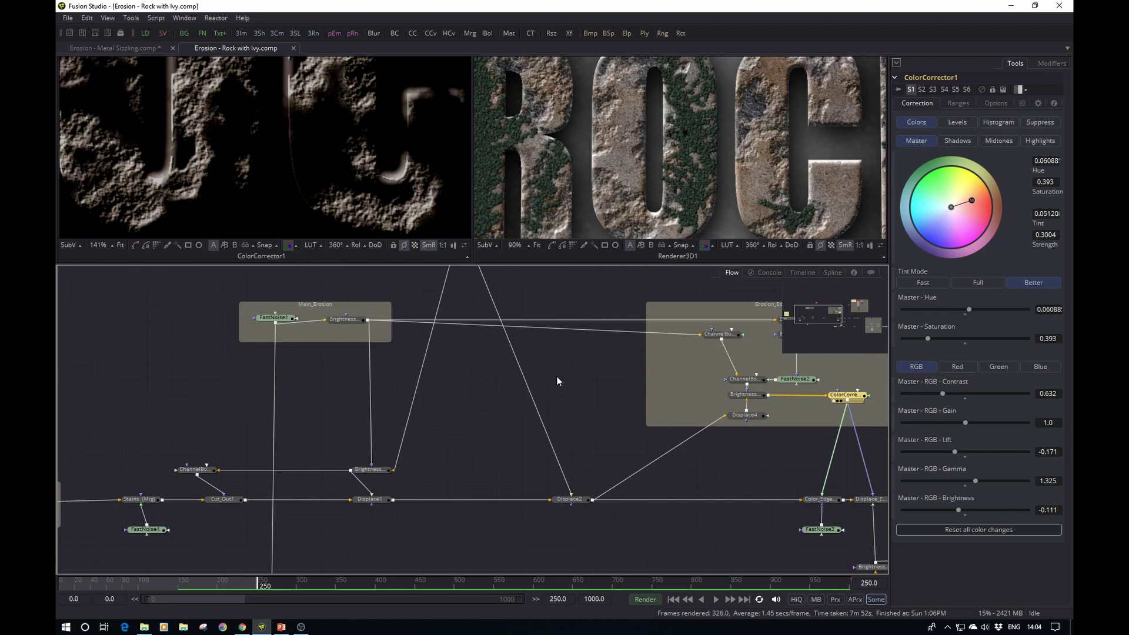
drag(564, 379, 369, 363)
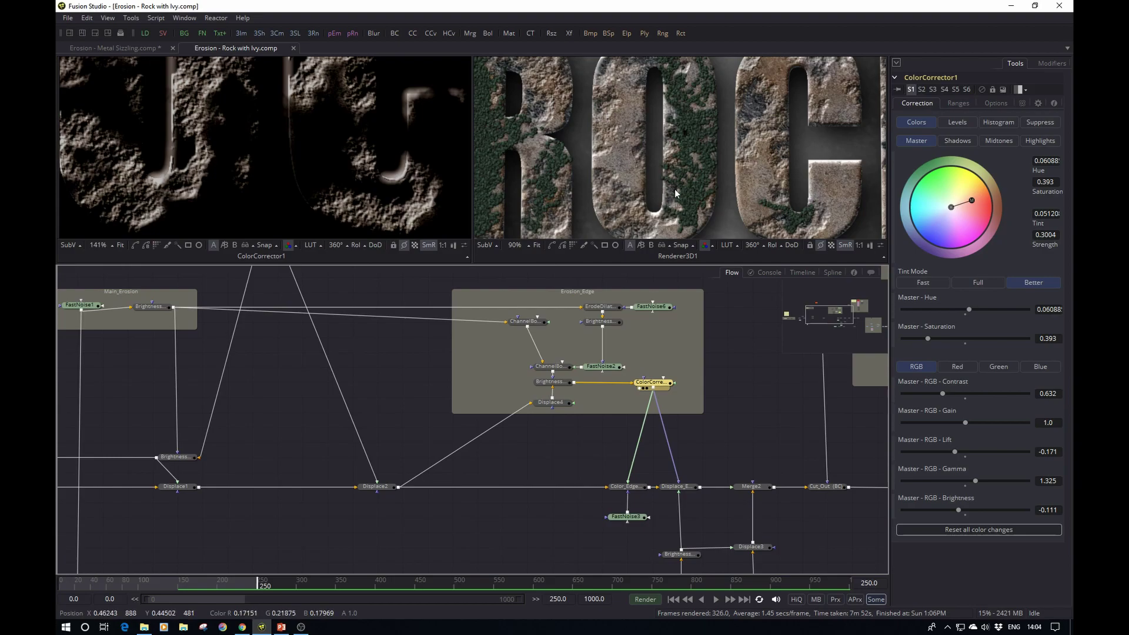
drag(717, 432, 355, 433)
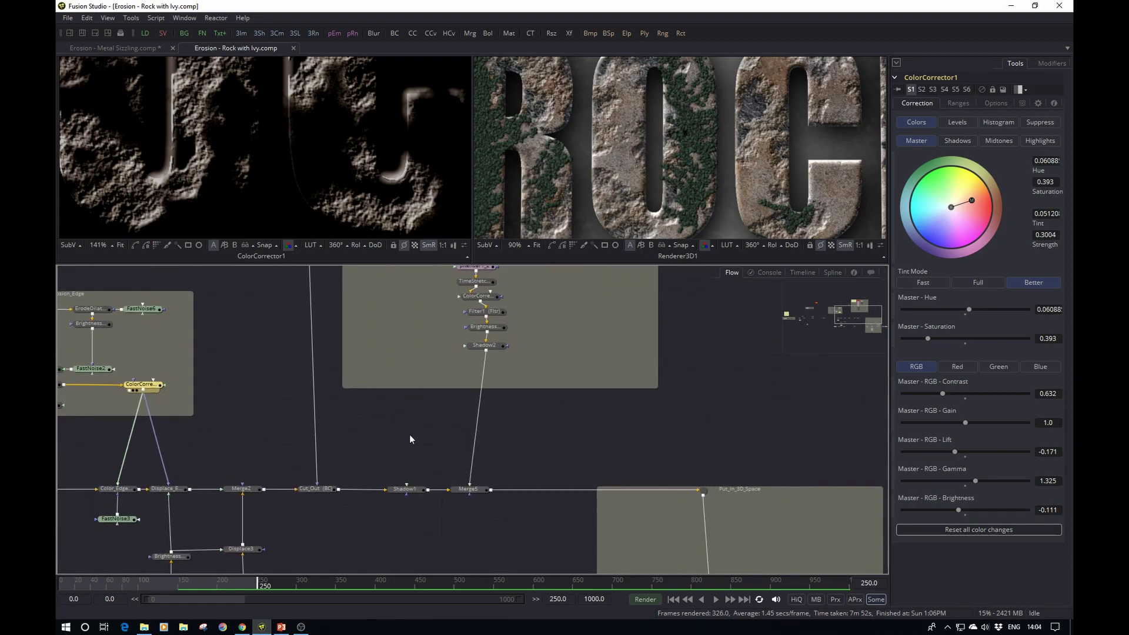
scroll(375, 516, up, 2)
scroll(639, 382, up, 1)
scroll(591, 369, up, 1)
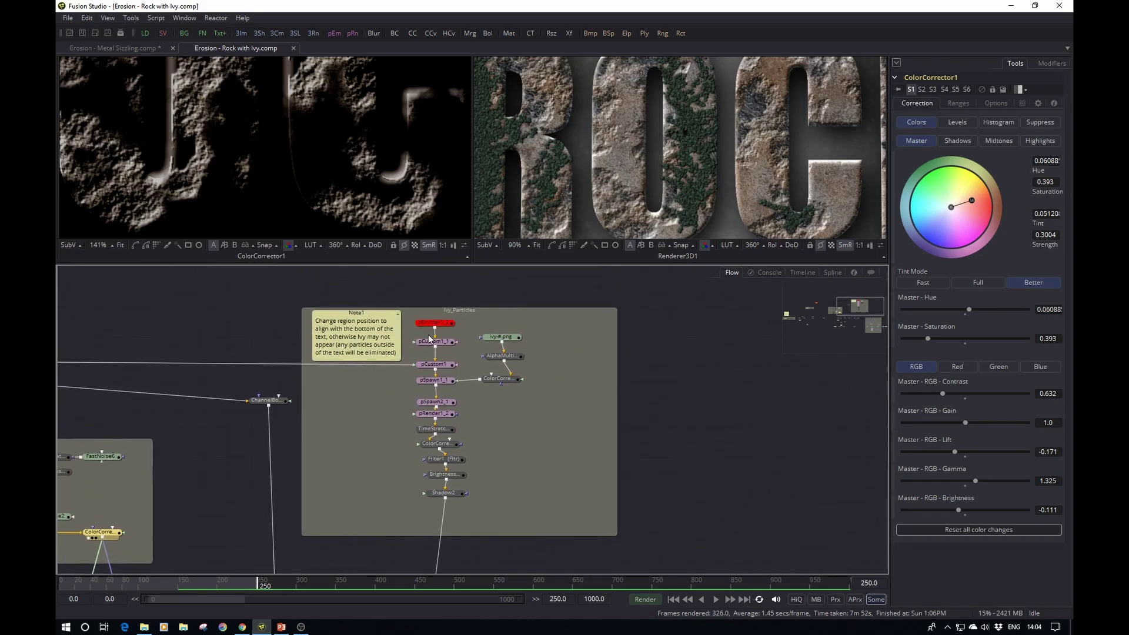
click(475, 309)
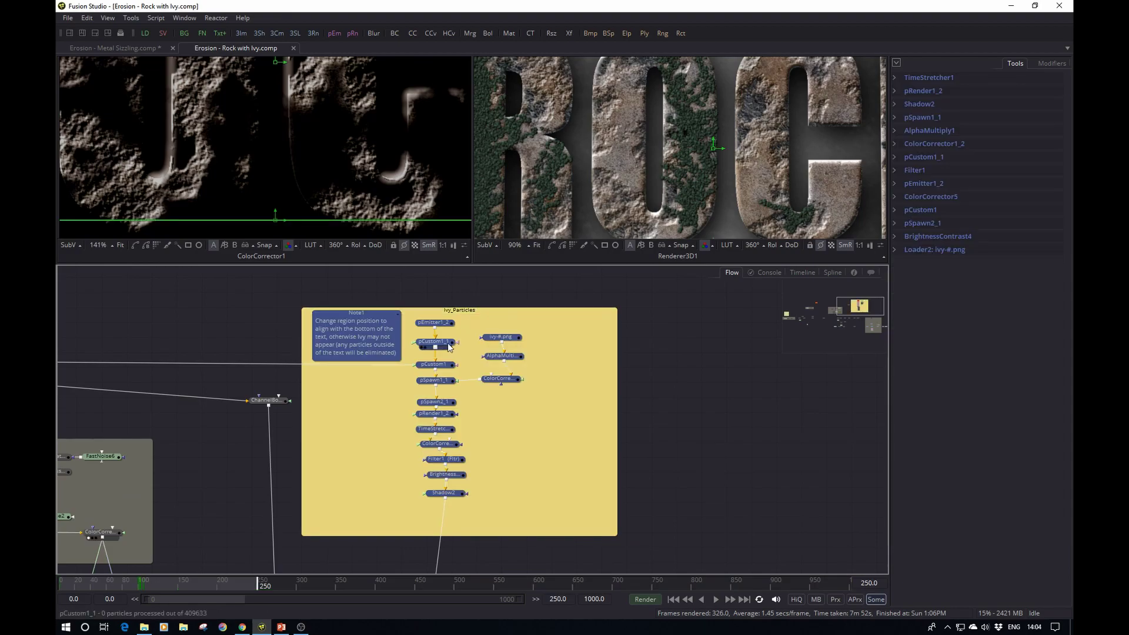
- Select only pCustom1_1 and read through its position and velocity expressions
click(435, 344)
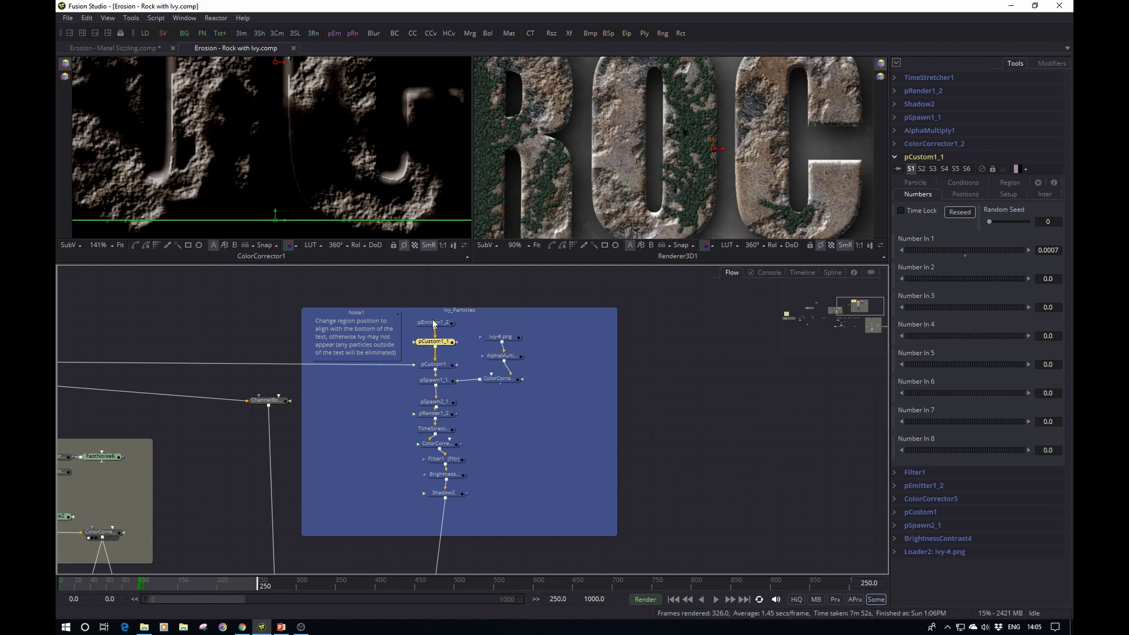
click(702, 414)
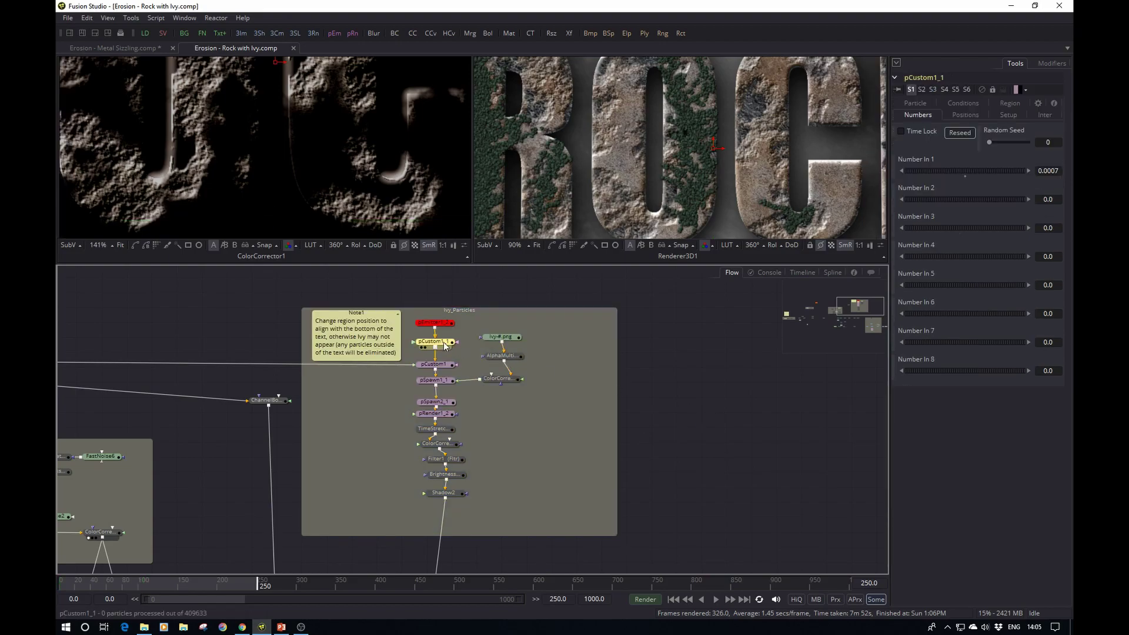
click(929, 104)
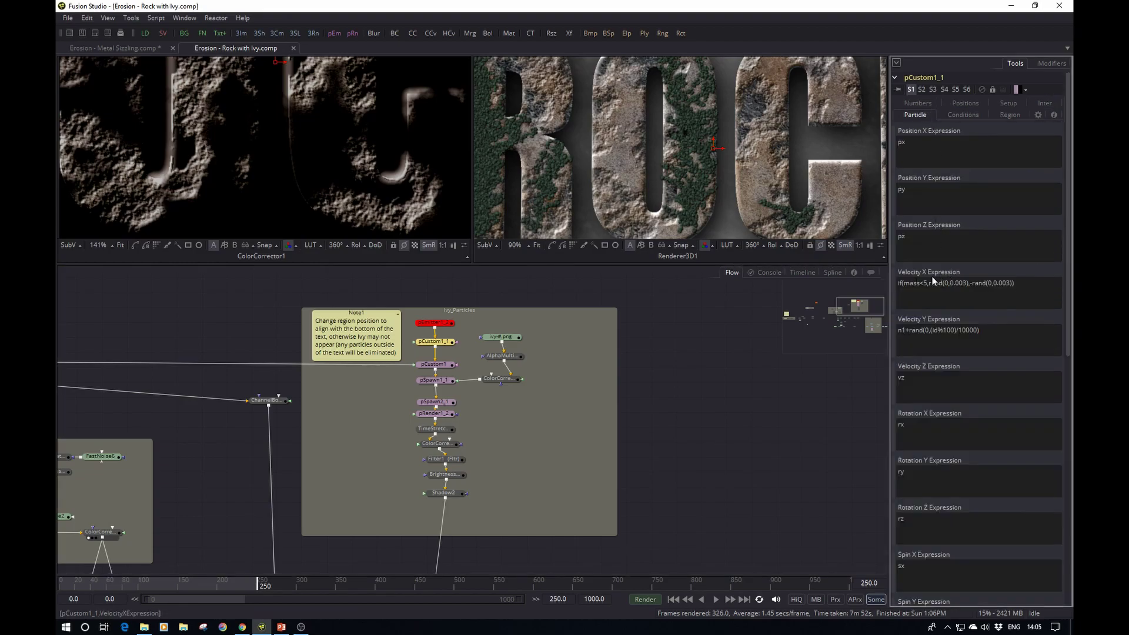
scroll(983, 333, down, 6)
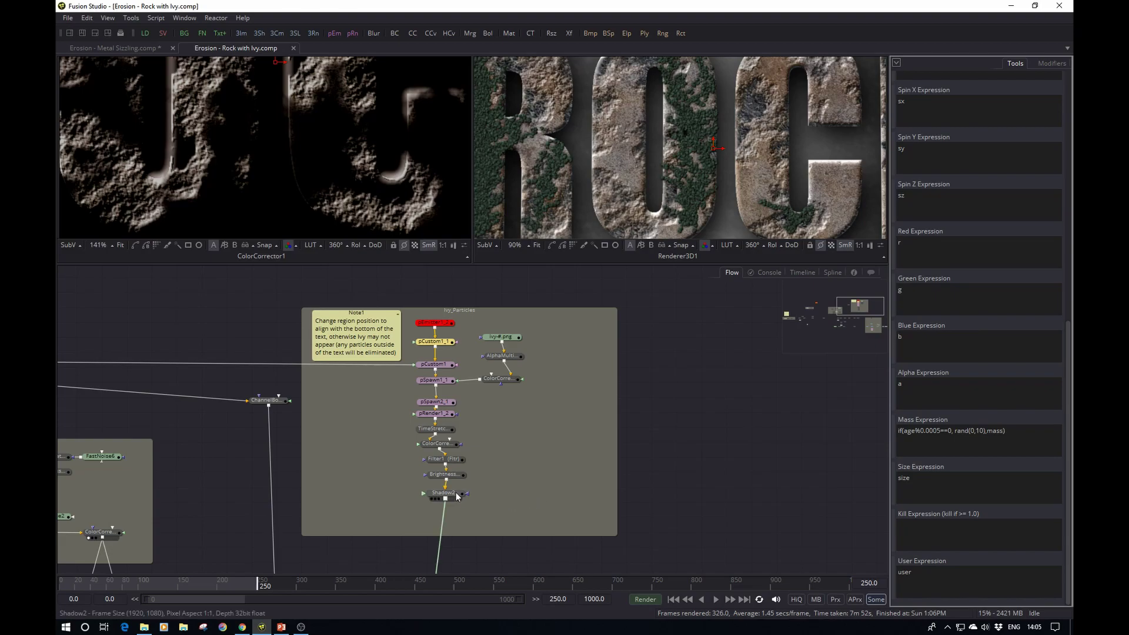
- Select Shadow2 and show its ivy-only output in the left viewer
mouse_move(457, 496)
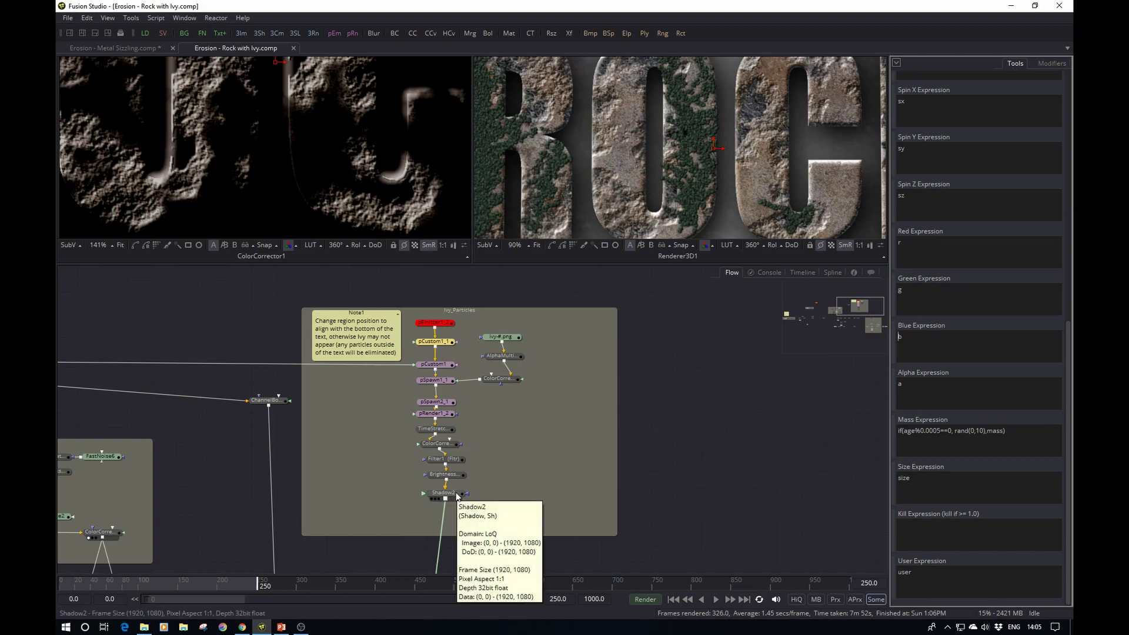
click(456, 496)
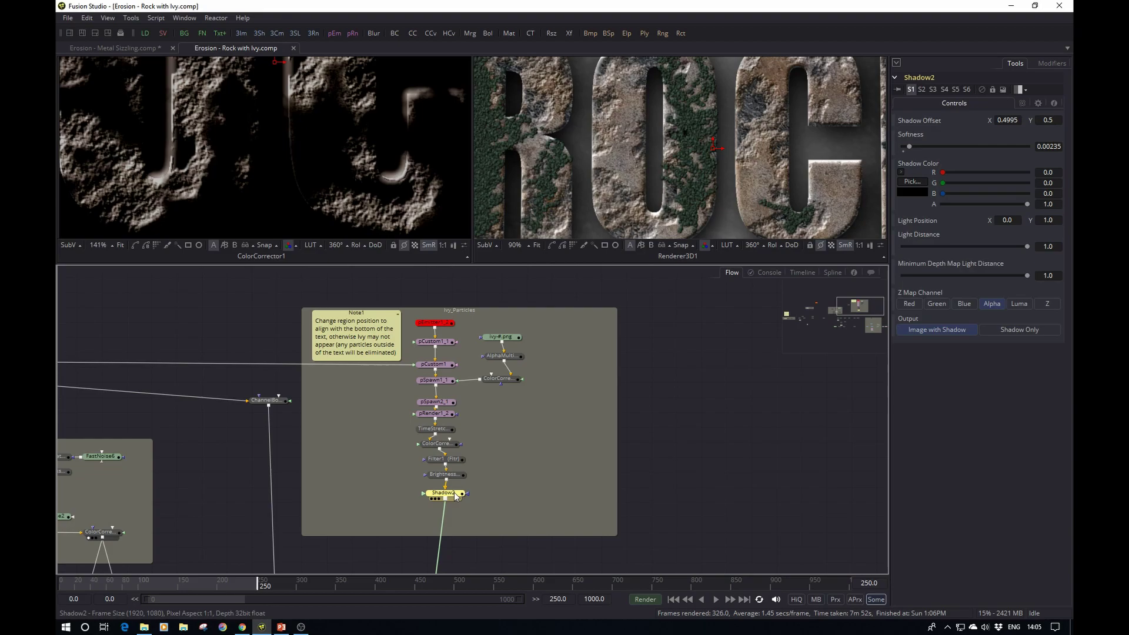
key(1)
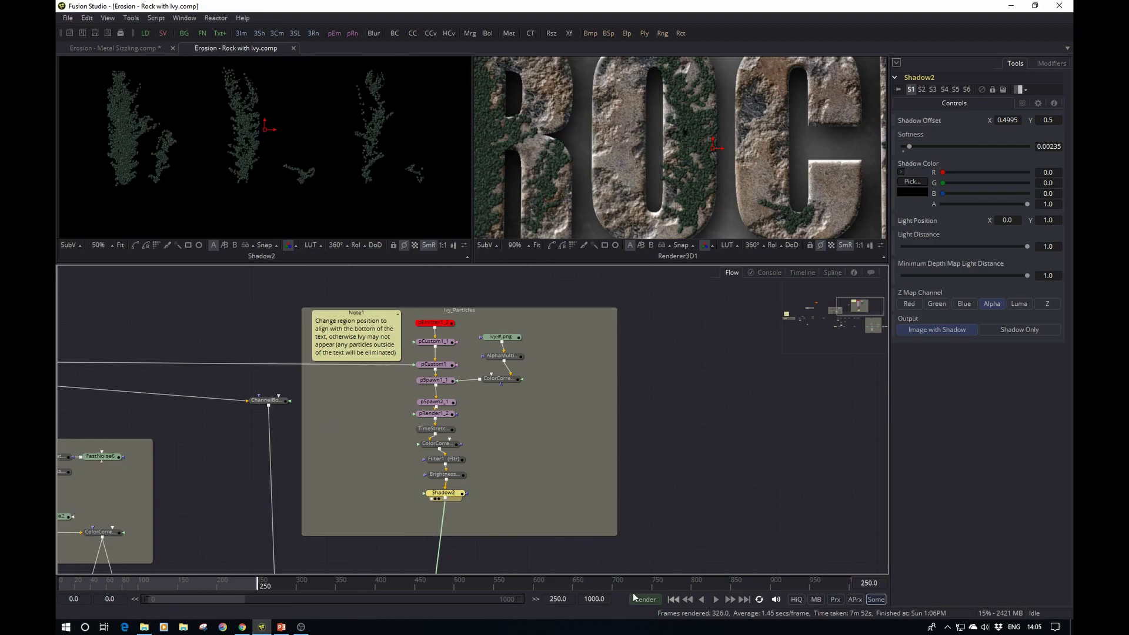
- Step through frames 54, 79, 103, 135 and 178, then select pRender1_2
click(103, 584)
click(121, 583)
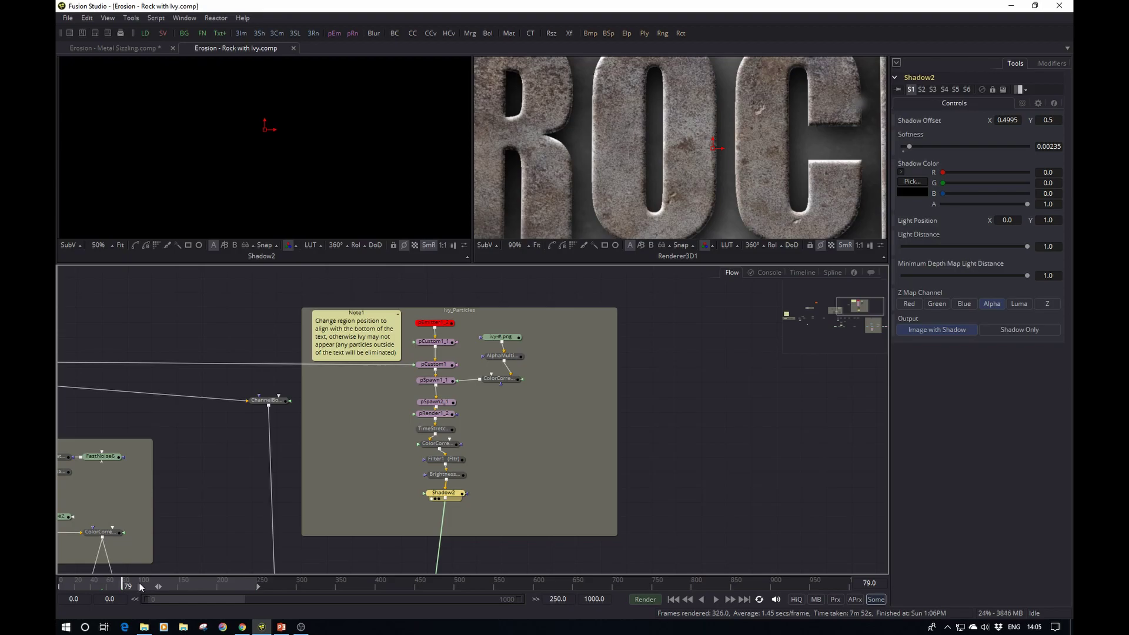
click(142, 584)
click(165, 582)
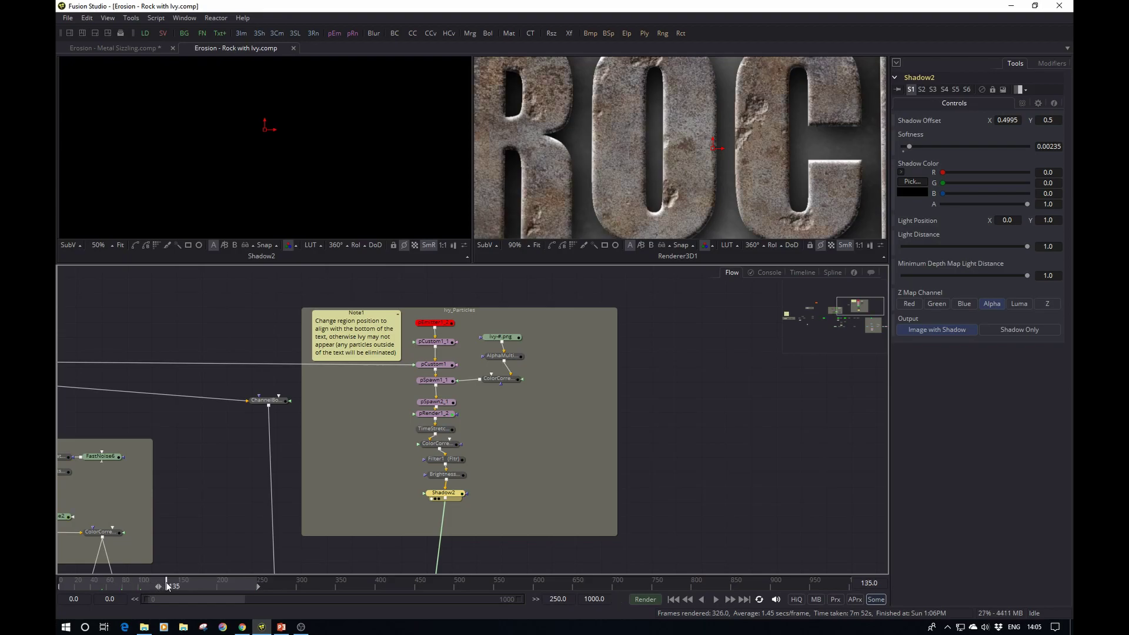
click(200, 580)
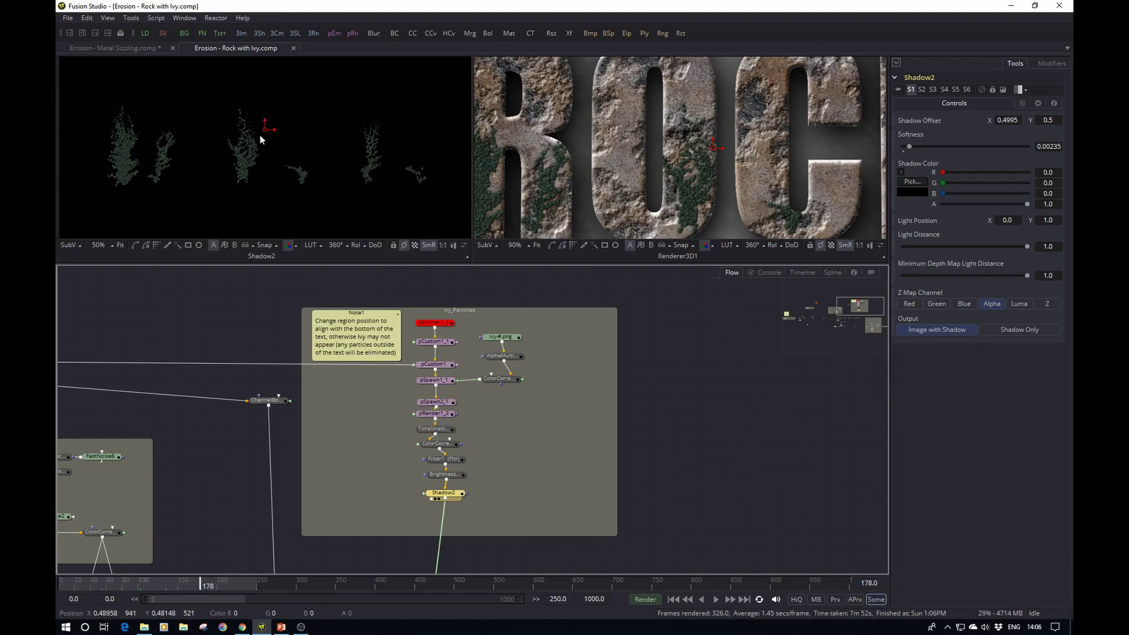
click(435, 415)
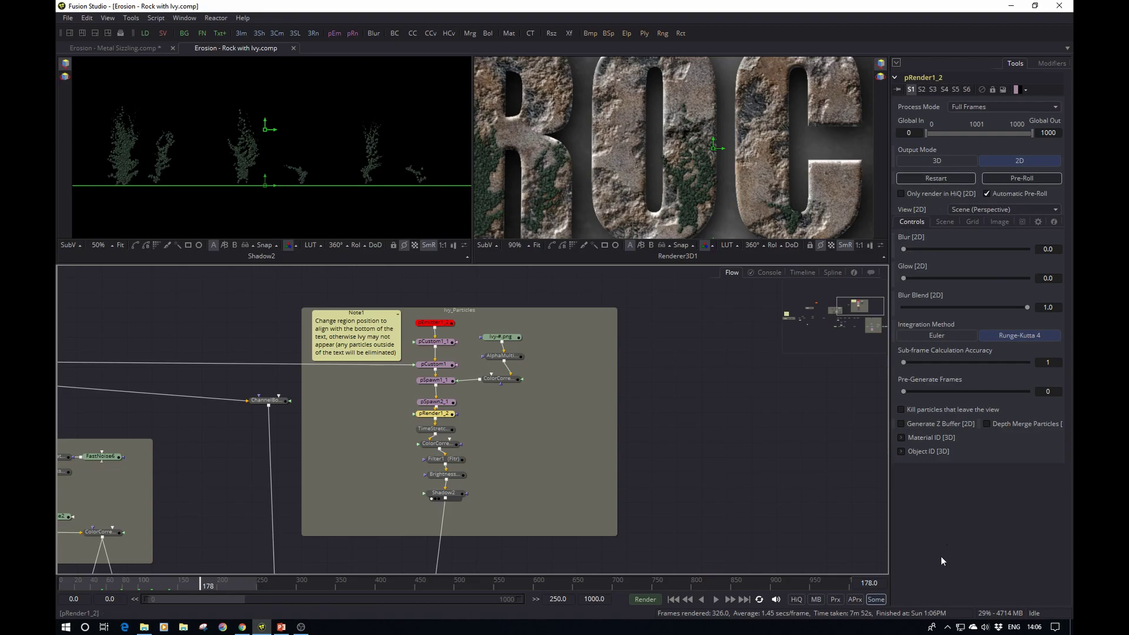
- Purge the cache from the memory readout, then select the pEmitter1_2 ivy emitter
right_click(985, 614)
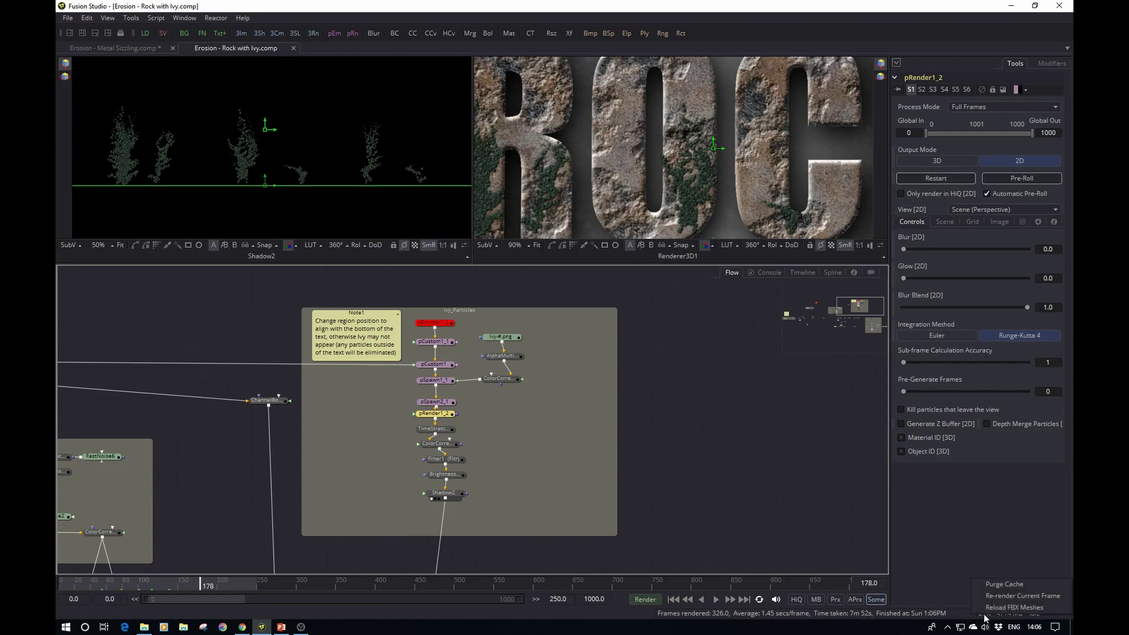
click(1007, 584)
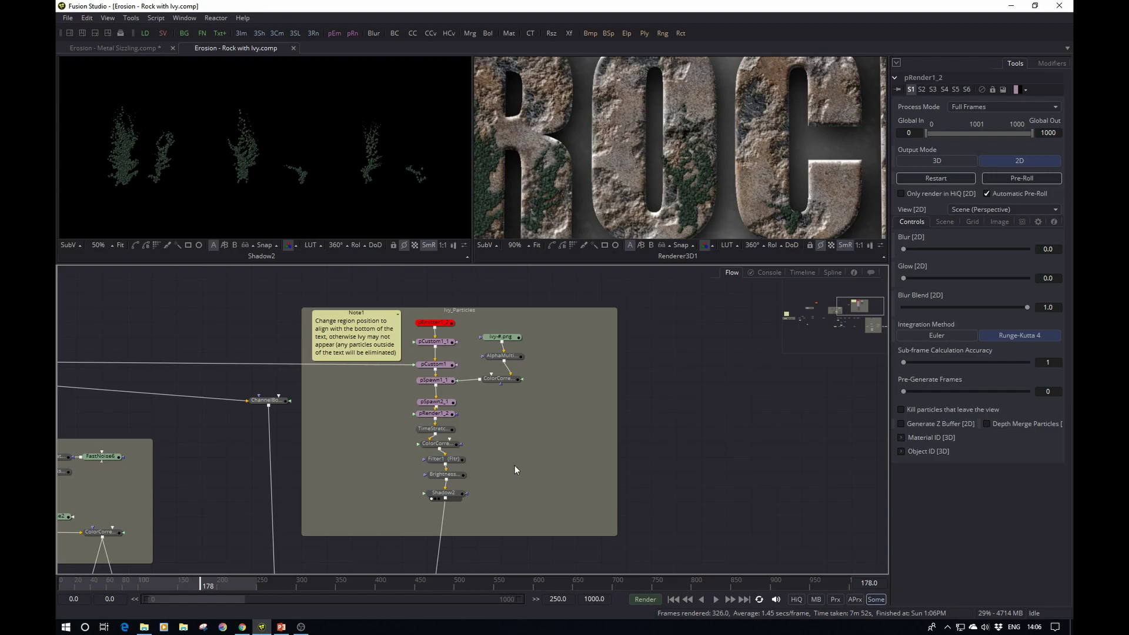
click(436, 322)
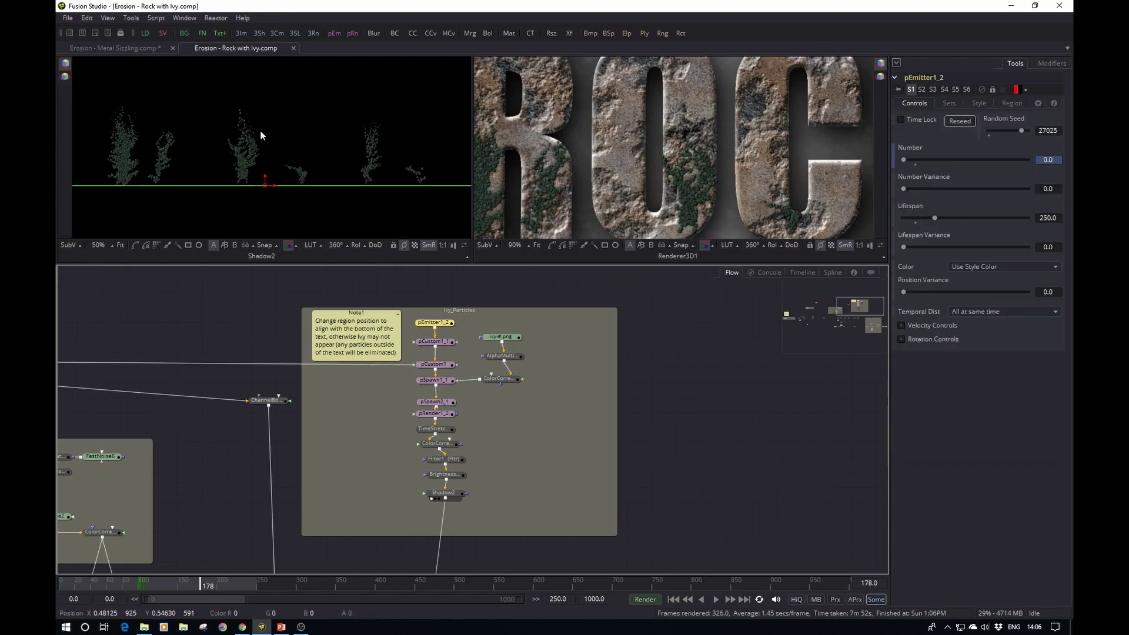
scroll(686, 172, up, 2)
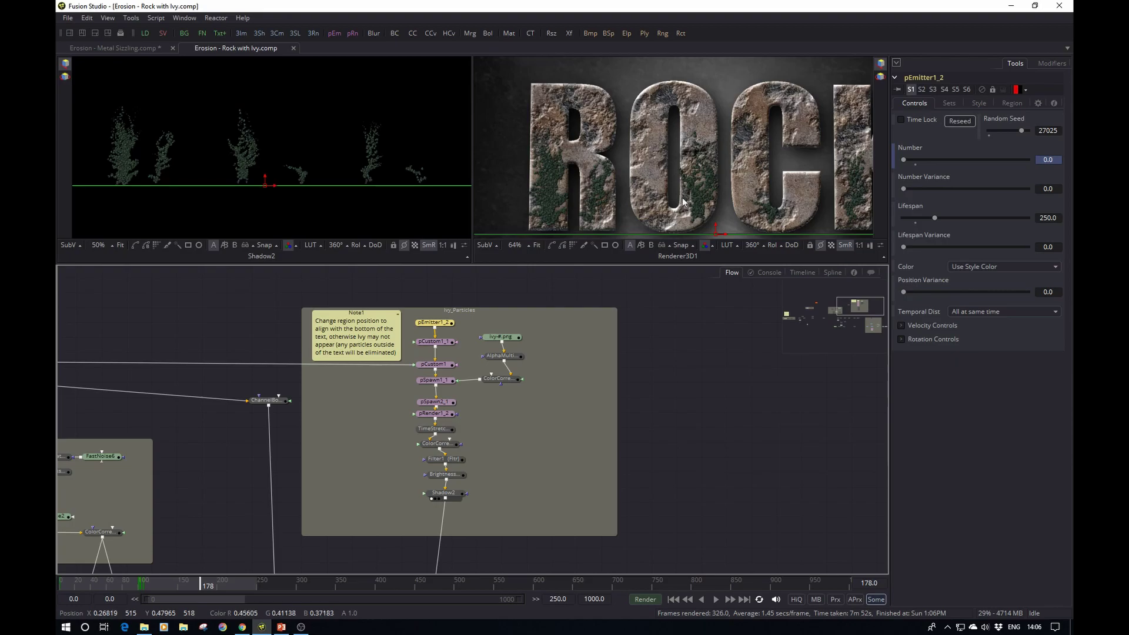
scroll(744, 176, down, 2)
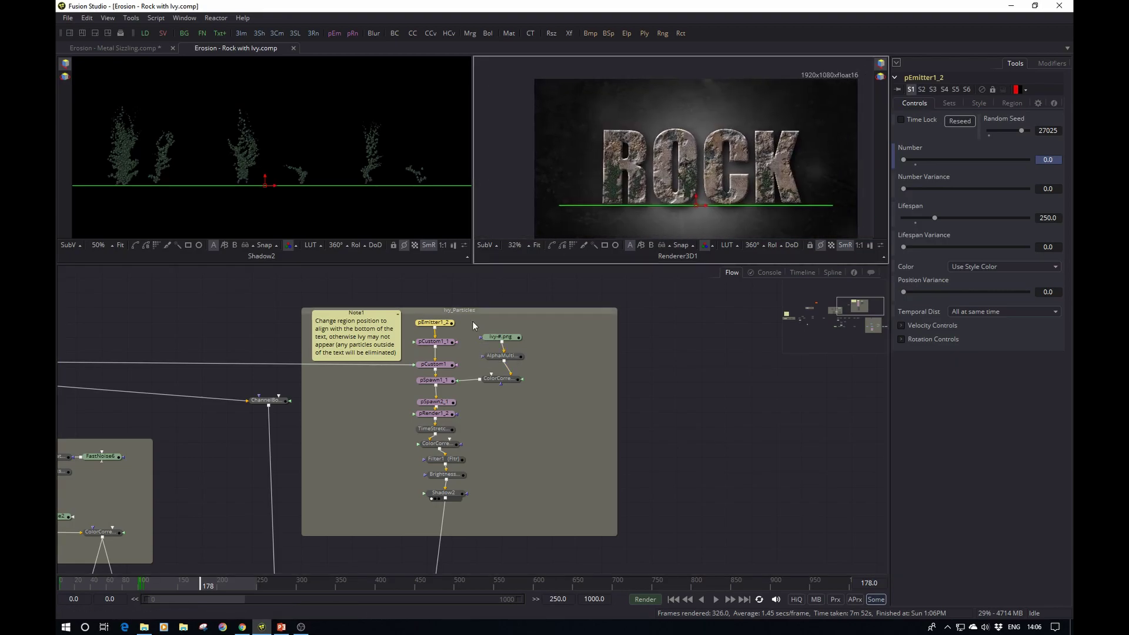
- Reseed pEmitter1_2 three times until its Random Seed reads 20724
click(434, 325)
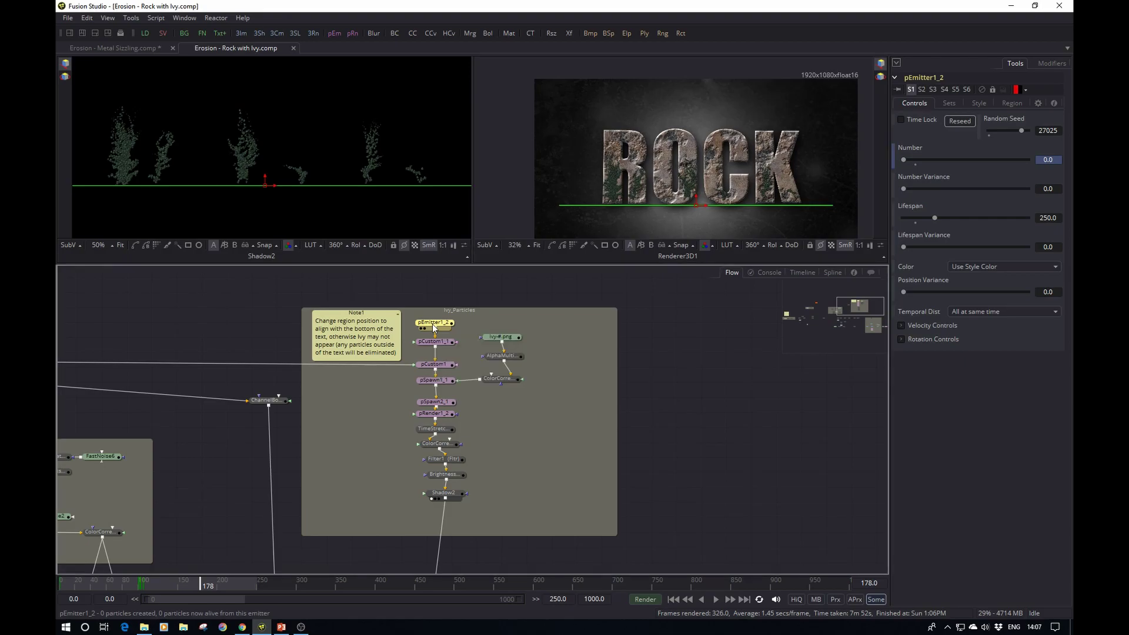
click(961, 122)
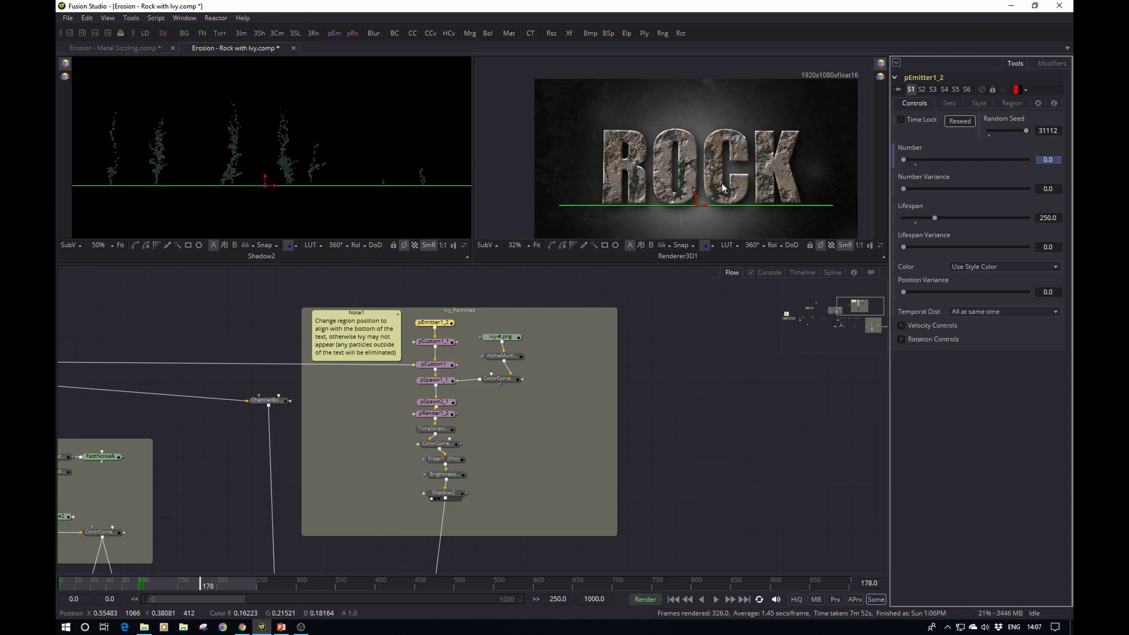
scroll(718, 182, up, 3)
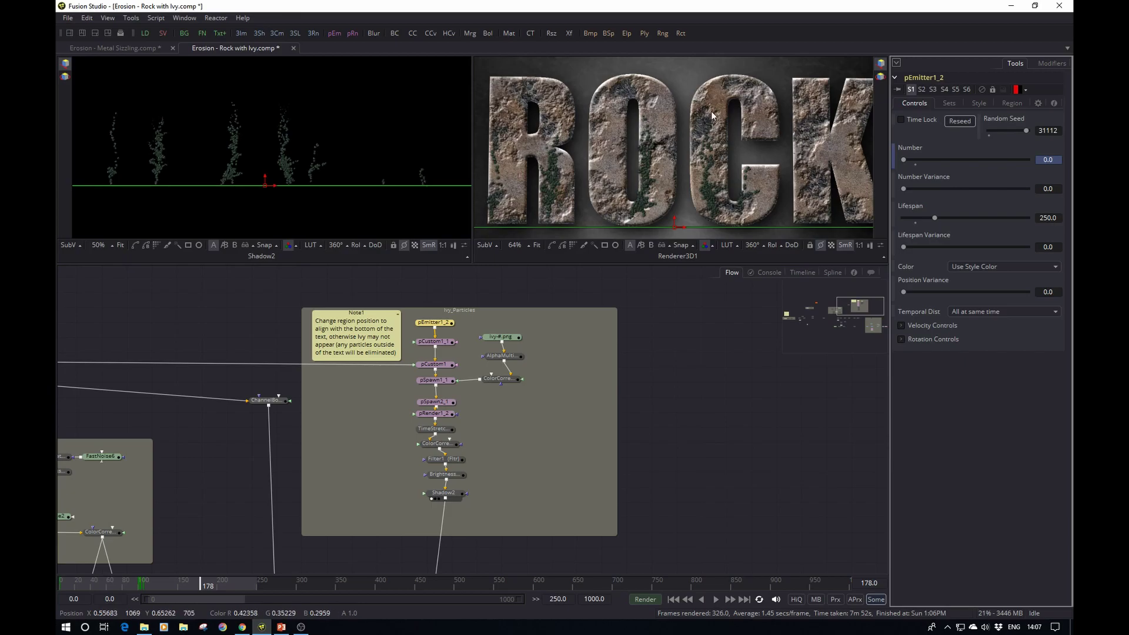
click(957, 123)
drag(694, 163, 711, 153)
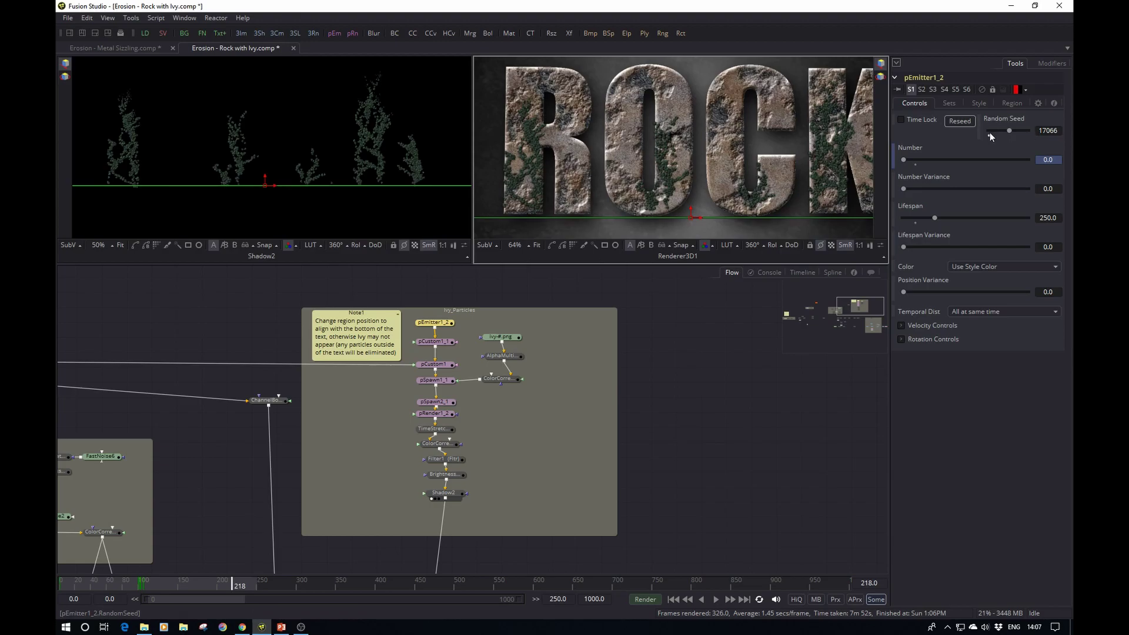
click(954, 121)
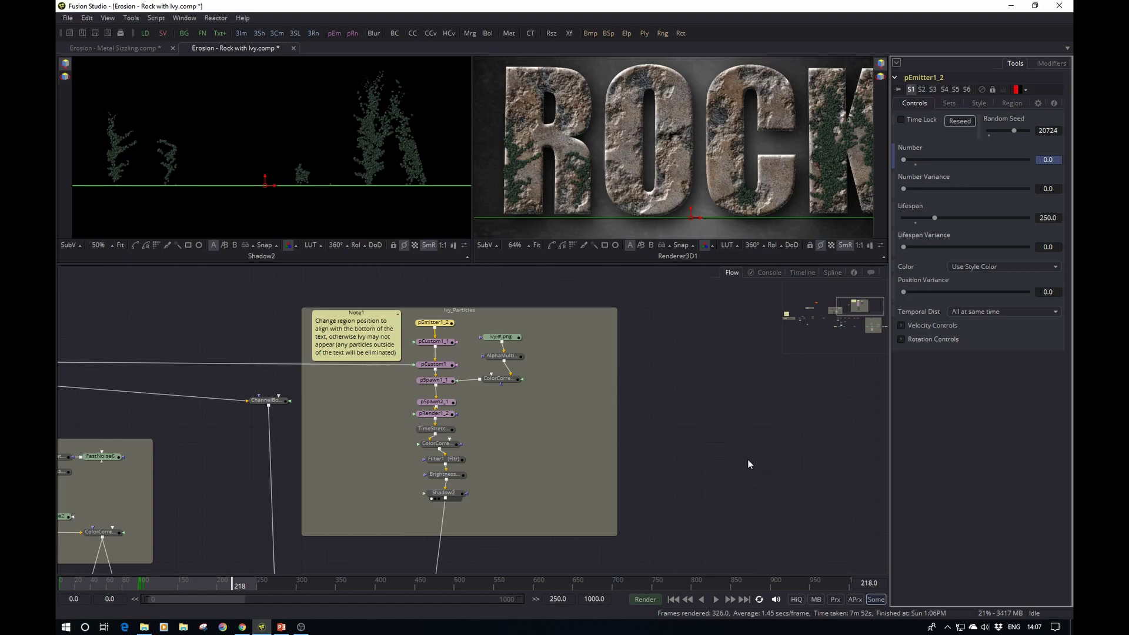
- View Loader2's ivy-1.png leaf sprite in the left viewer and zoom in on it
click(511, 340)
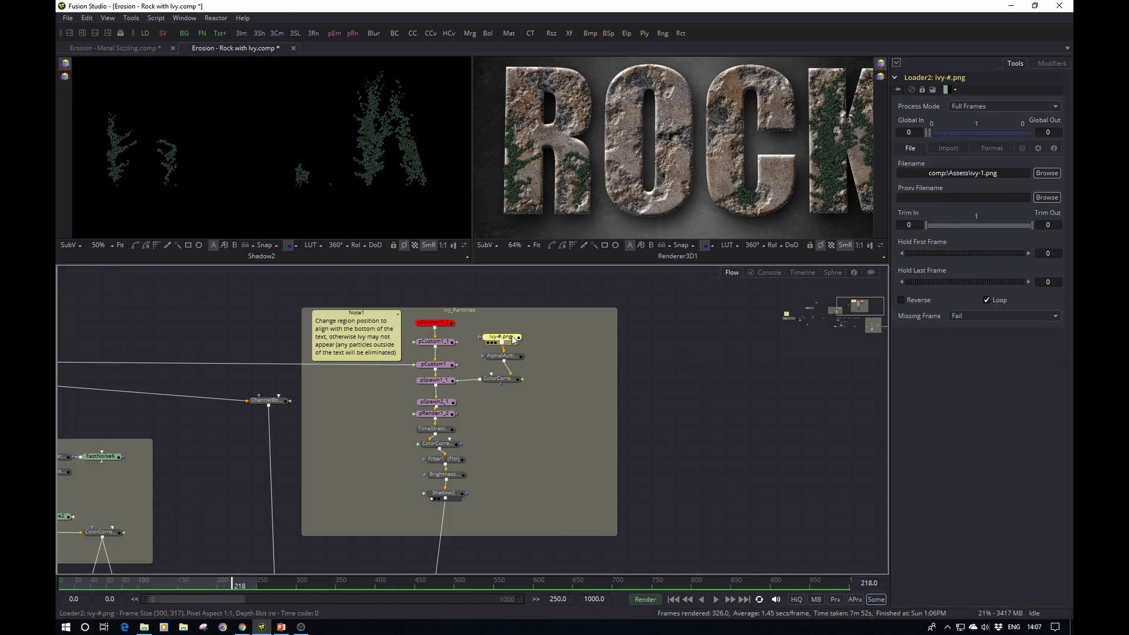
key(1)
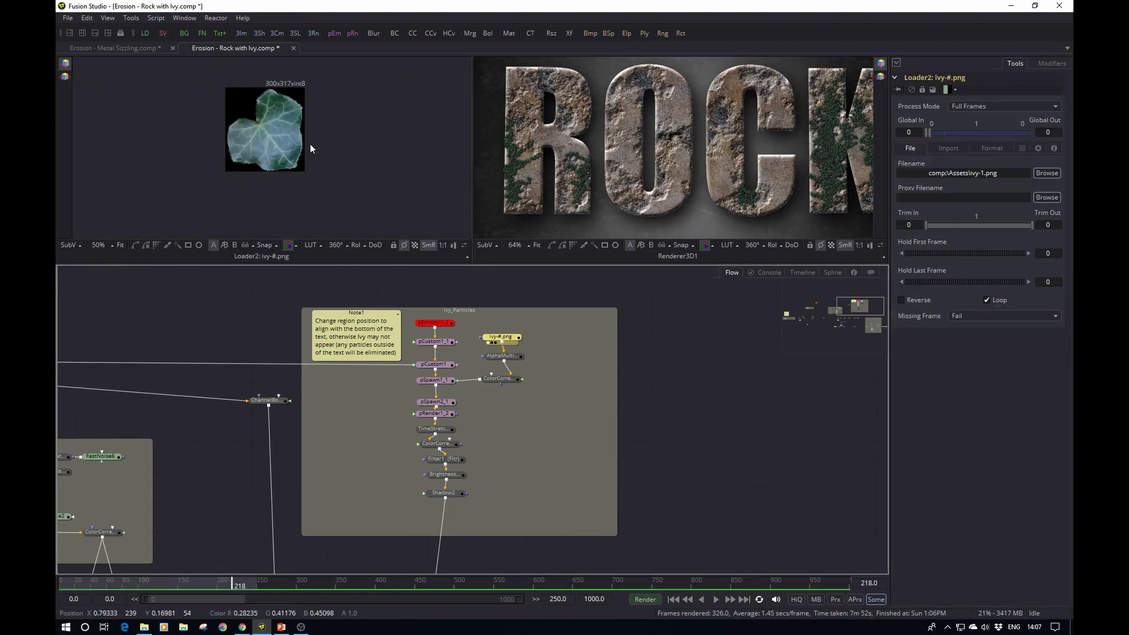
scroll(309, 143, up, 3)
scroll(298, 132, down, 2)
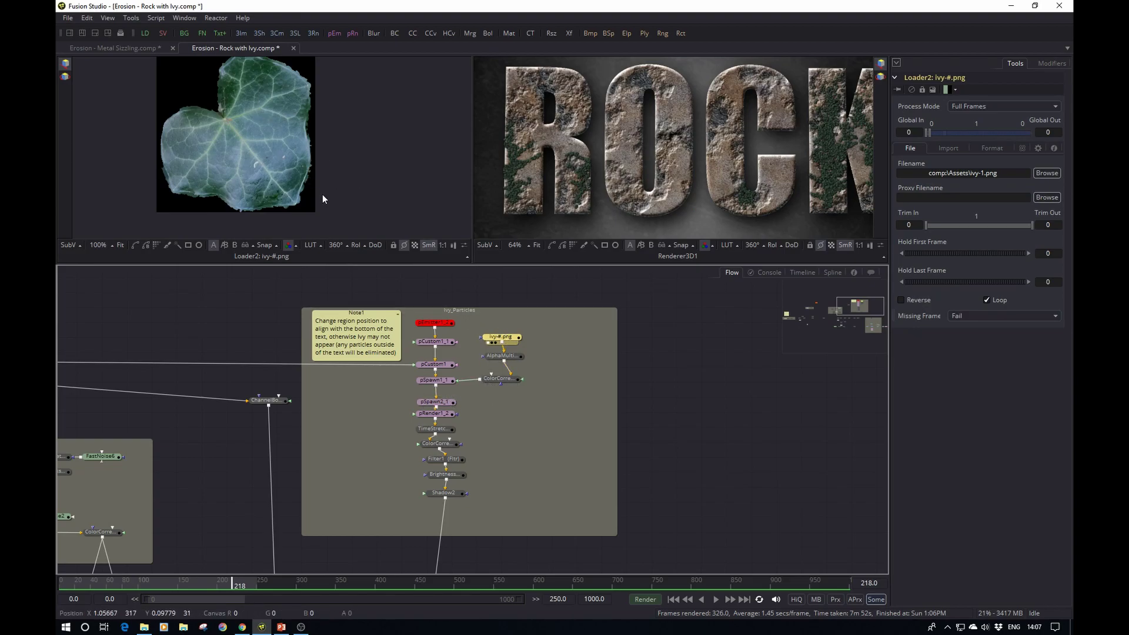
scroll(299, 135, up, 1)
scroll(298, 135, down, 1)
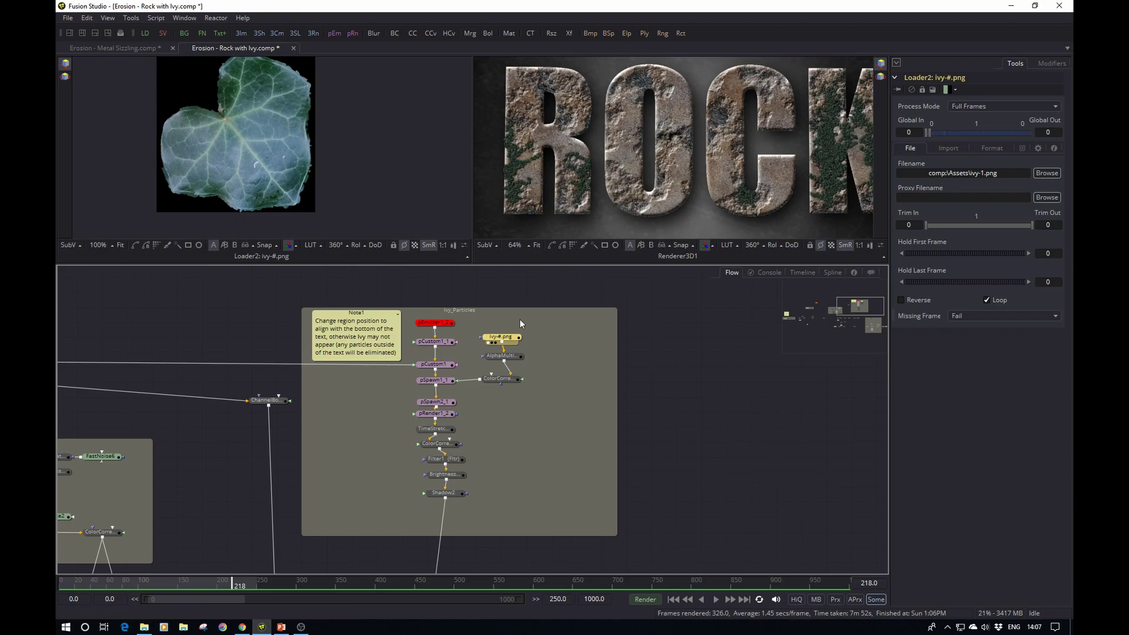